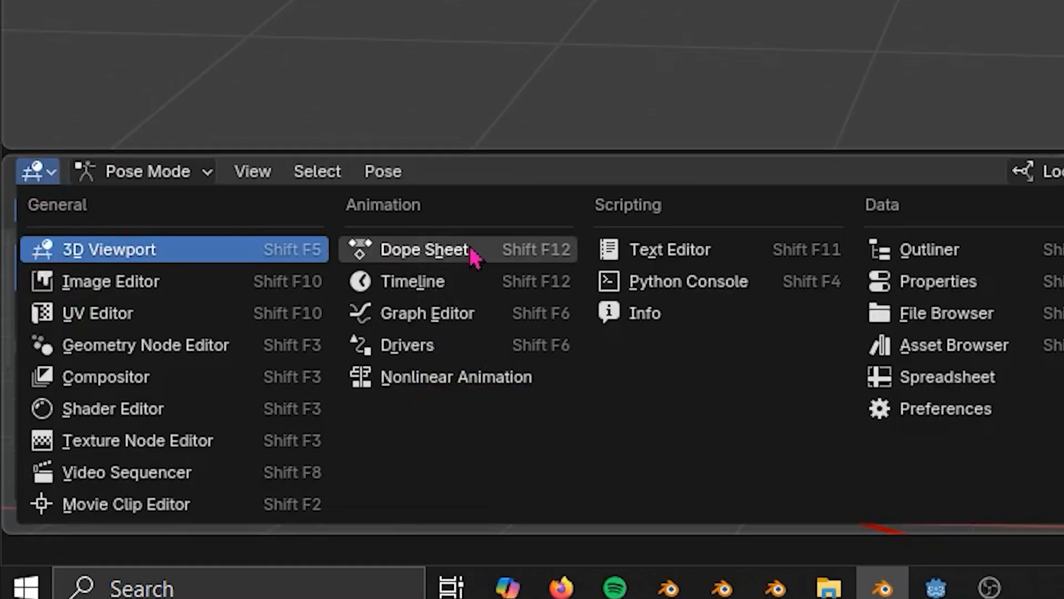
Step: Change the lower 3D viewport area to a Timeline and briefly start and stop playback
left_click(447, 281)
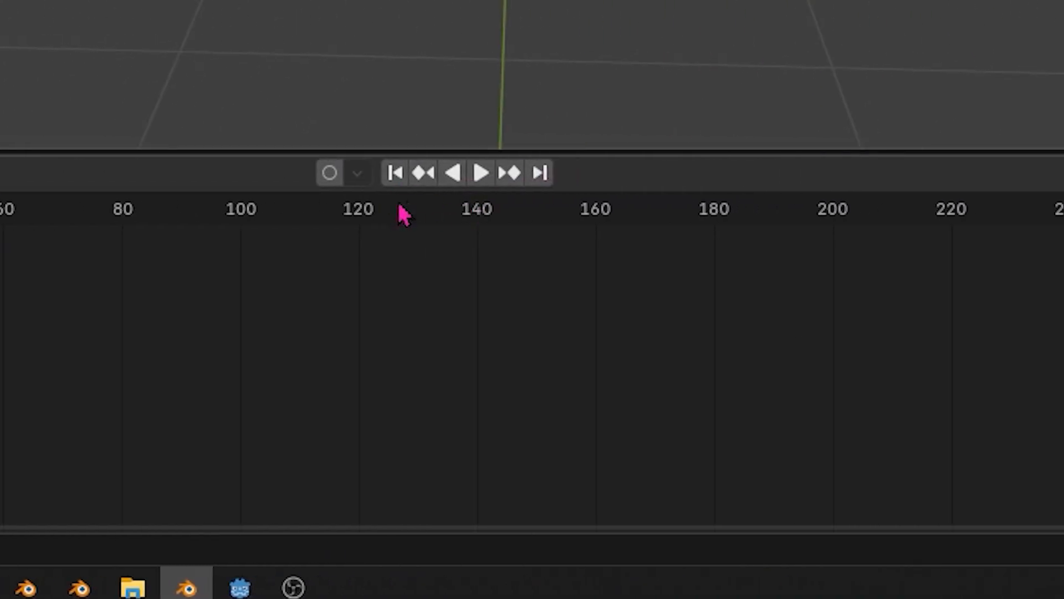
left_click(481, 173)
left_click(481, 173)
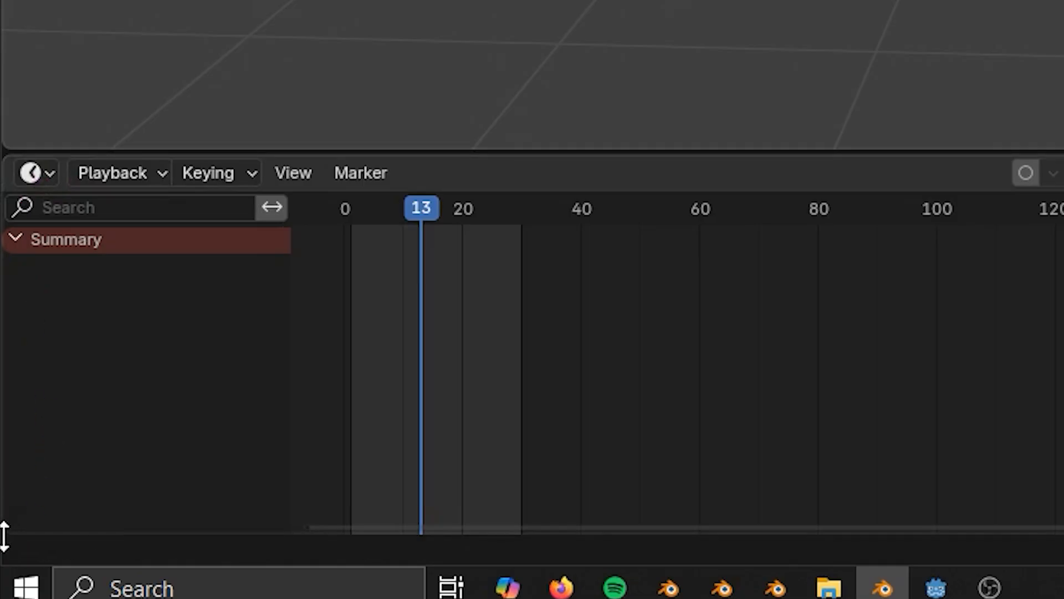
Step: Split the Timeline area, leaving only its header above, and change the new lower area to a Dope Sheet in Action Editor mode
left_click_drag(9, 533, 233, 118)
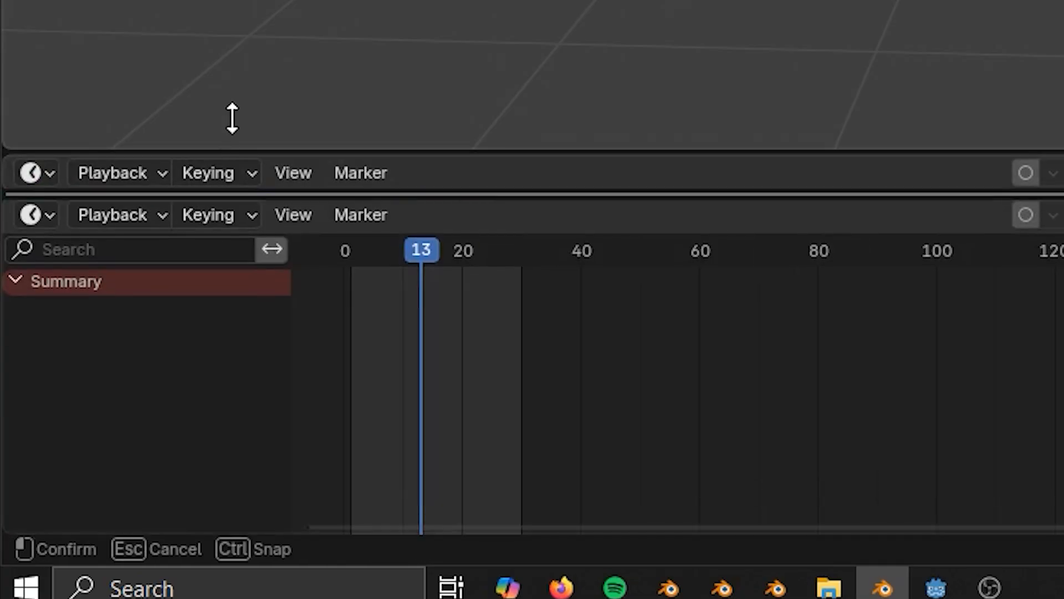
key("Escape")
left_click(48, 394)
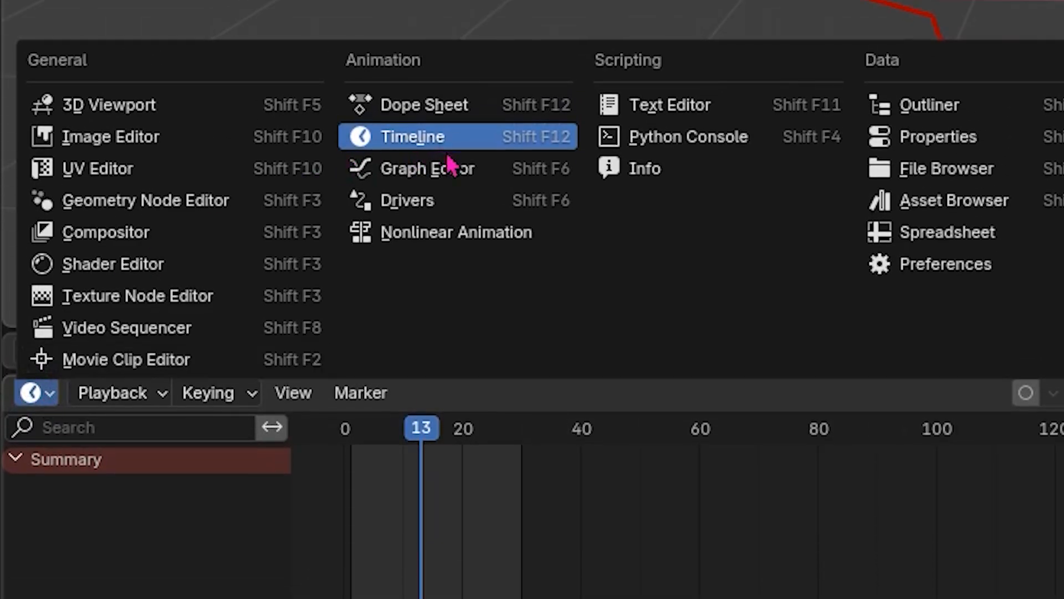
left_click(449, 113)
left_click(138, 395)
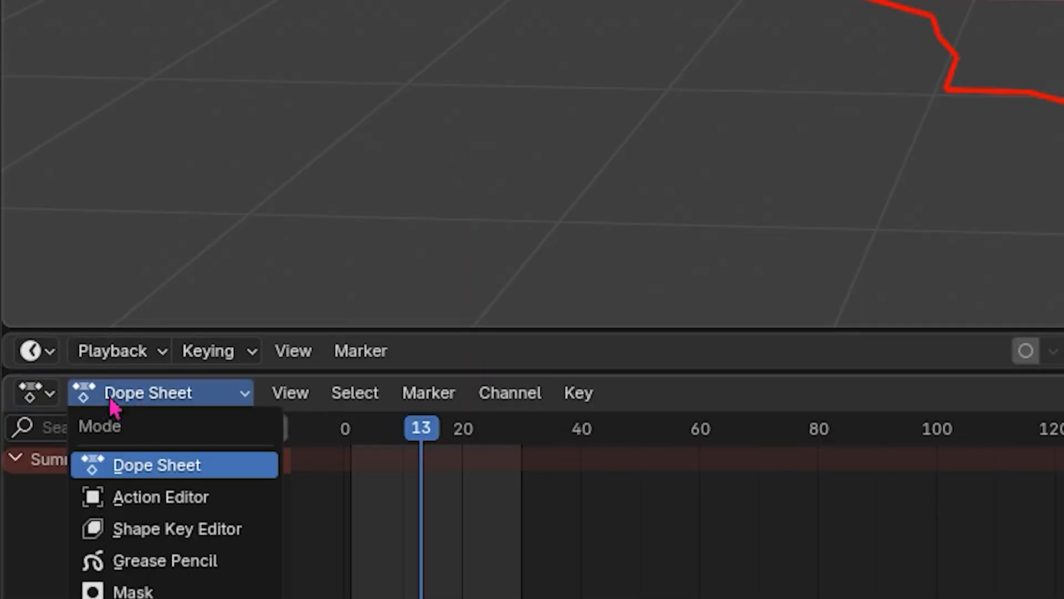
left_click(168, 505)
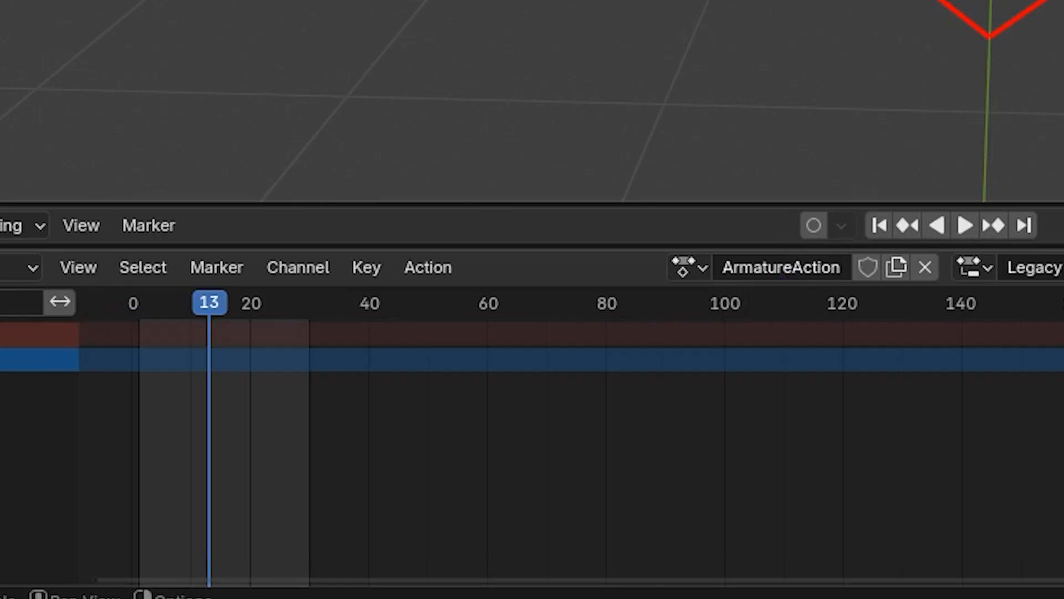
Step: Split the Action Editor area, collapse its upper part to the header, and change the new lower area to a Graph Editor
left_click_drag(6, 515, 172, 314)
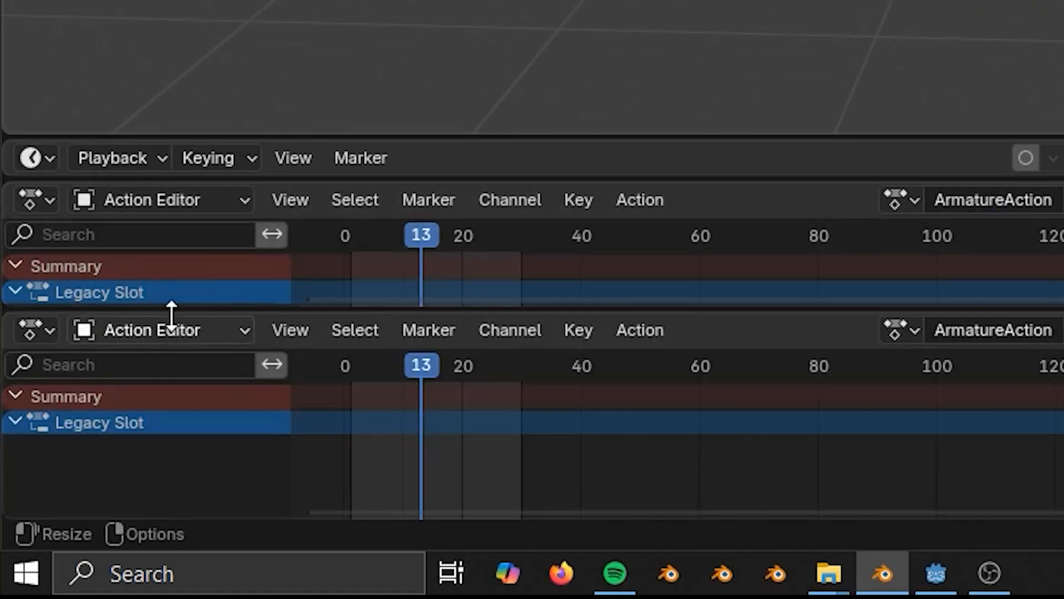
left_click_drag(277, 311, 304, 195)
left_click(36, 242)
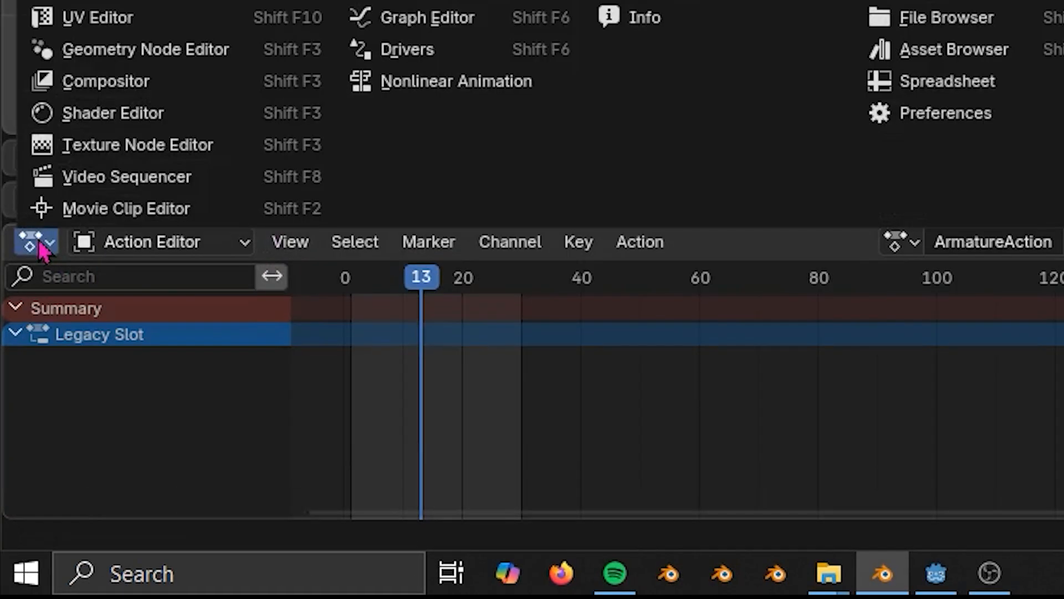
left_click(466, 19)
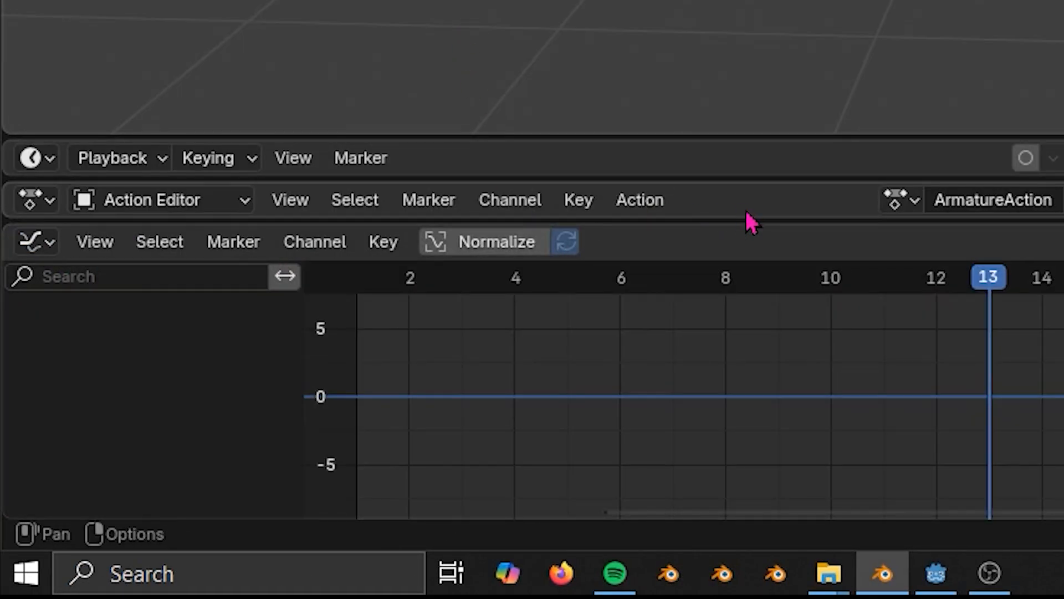
Step: Enable Normalize in the Graph Editor and frame its full range
scroll(710, 371, "down", 7)
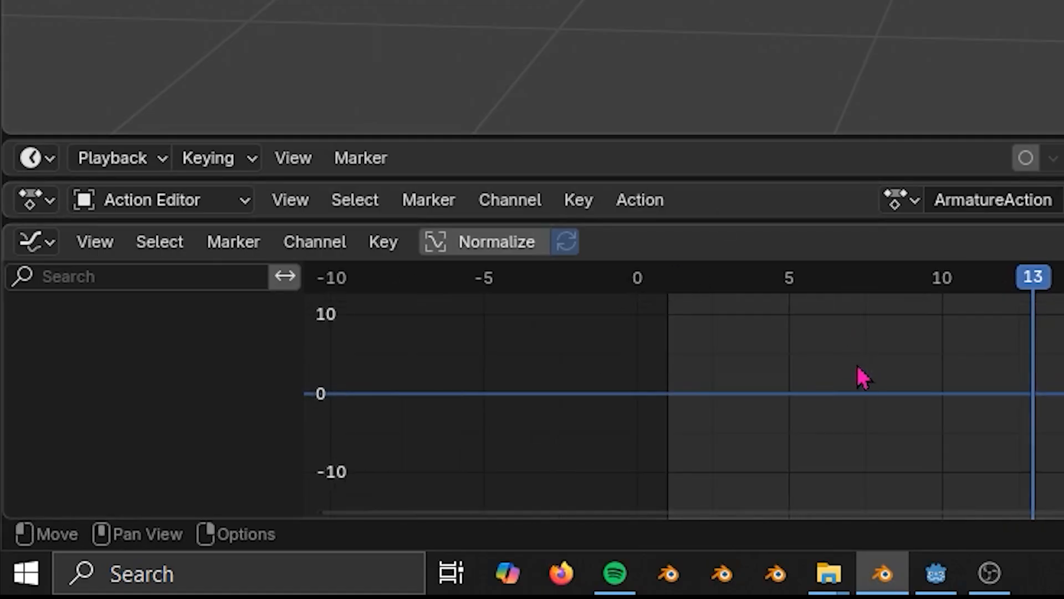
scroll(851, 375, "up", 3)
scroll(596, 384, "right", 2, "ctrl")
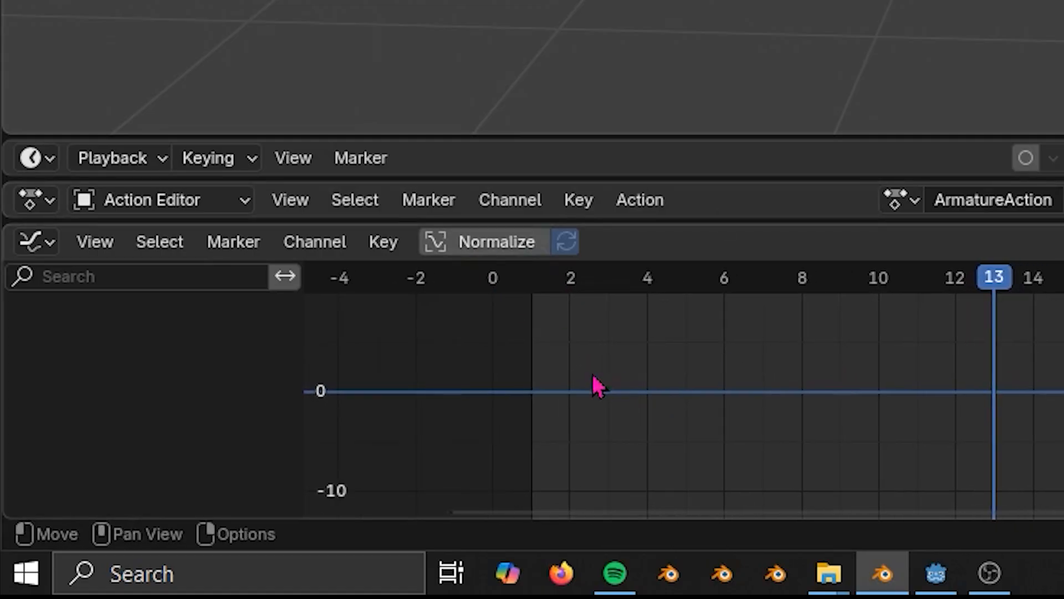
left_click(510, 248)
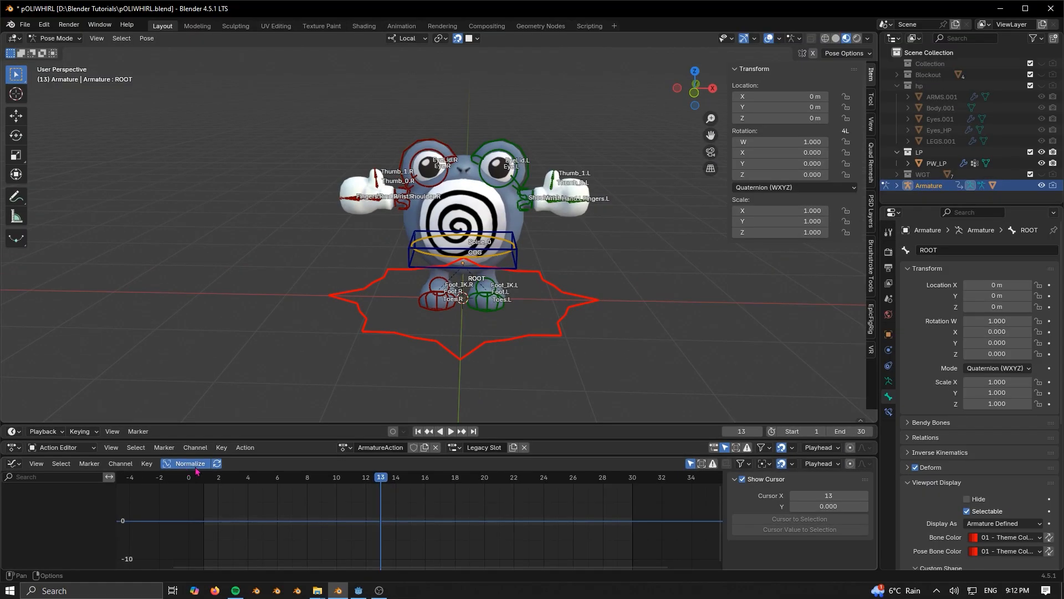
key("Home")
Step: Switch to Godot and preview the Run animation of the sophia_skin scene's AnimationPlayer from several sides
left_click(527, 344)
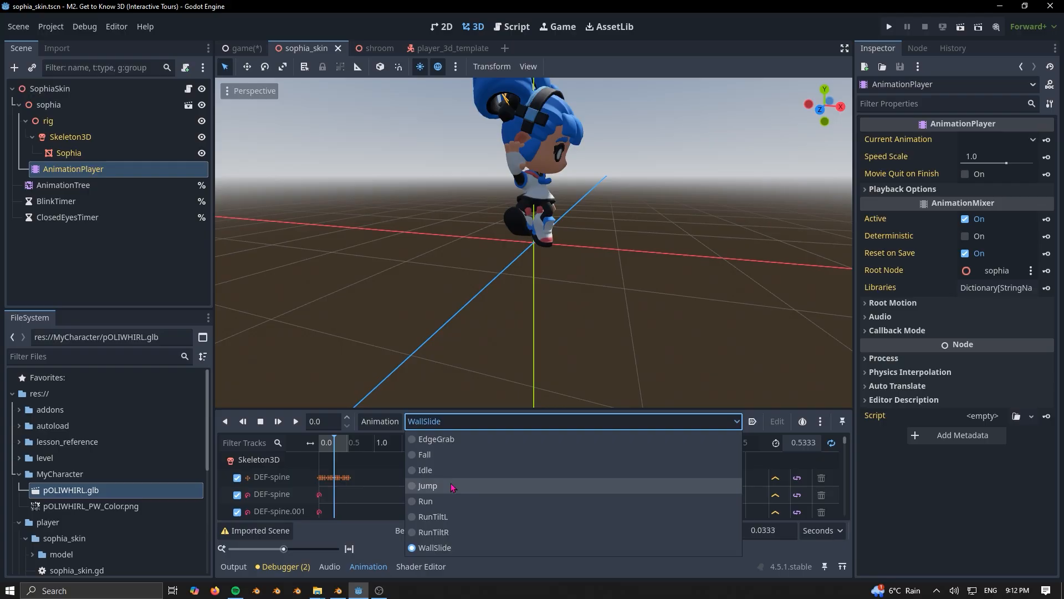
left_click(283, 308)
left_click(296, 424)
mouse_move(560, 277)
middle_mouse_down()
mouse_move(477, 282)
mouse_move(525, 270)
mouse_move(577, 275)
middle_mouse_up()
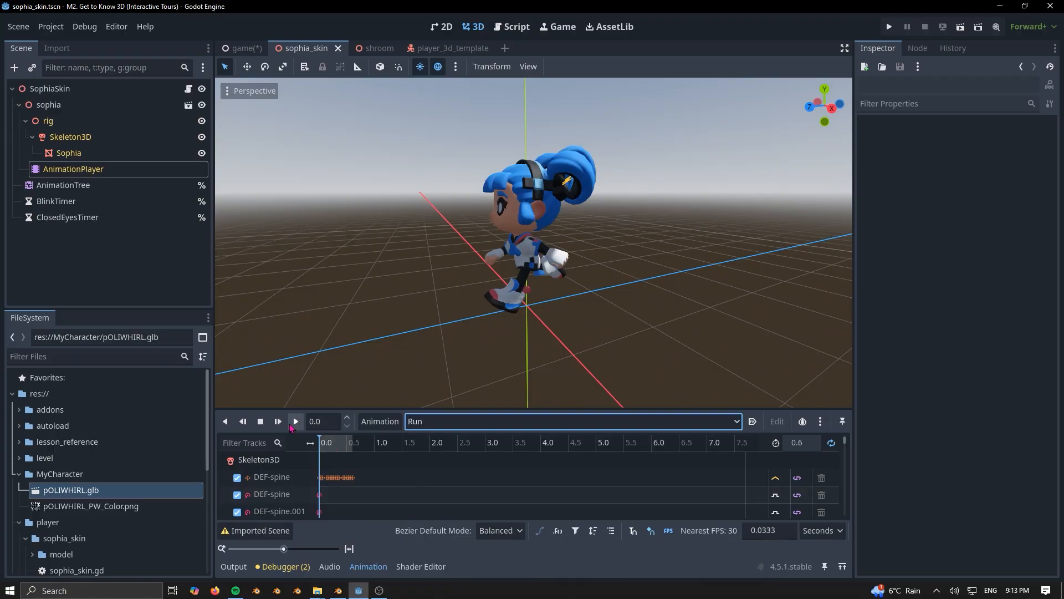
left_click(294, 423)
middle_click_drag(375, 373, 514, 297)
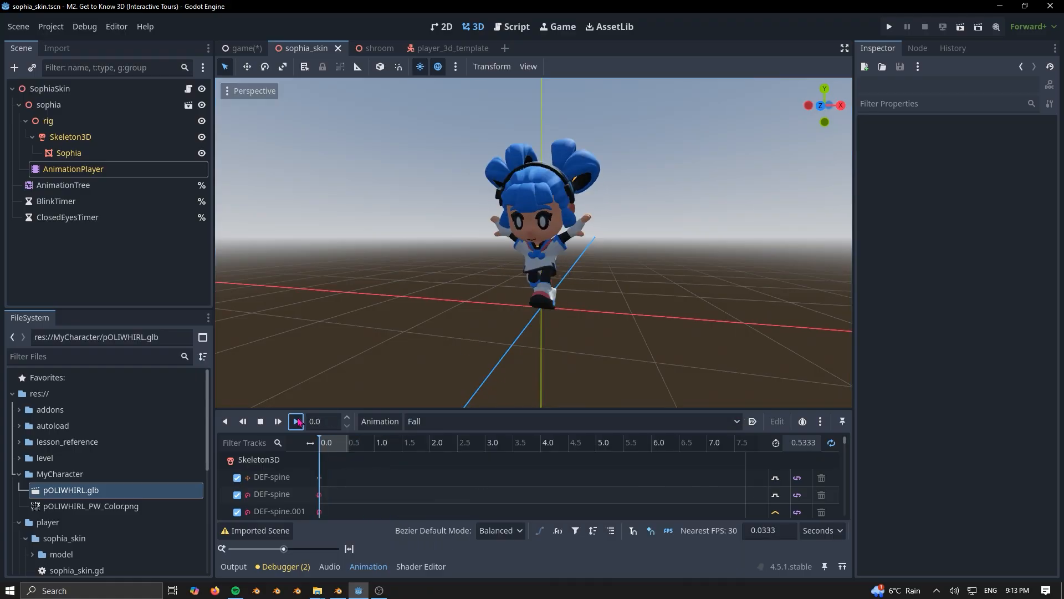
Step: Play the Fall animation on the Sophia character and view its pose from the side
left_click(297, 422)
middle_click_drag(590, 330, 458, 261)
middle_click_drag(494, 345, 446, 365)
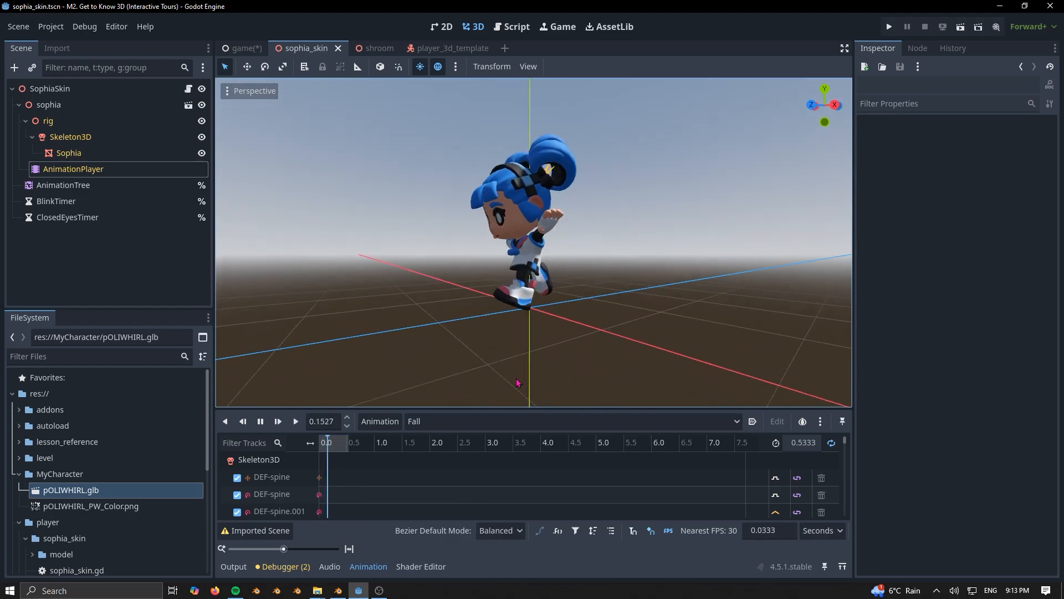
Step: Choose the Jump animation for the Sophia character and view its pose from the side
left_click(381, 422)
left_click(434, 424)
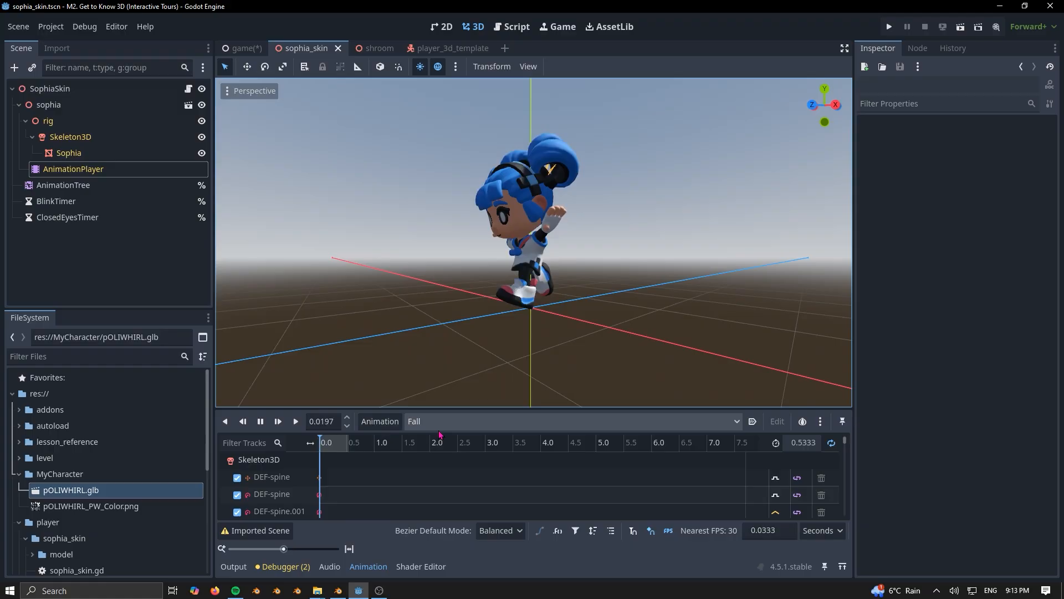
left_click(436, 425)
left_click(470, 485)
middle_click_drag(519, 342, 492, 347)
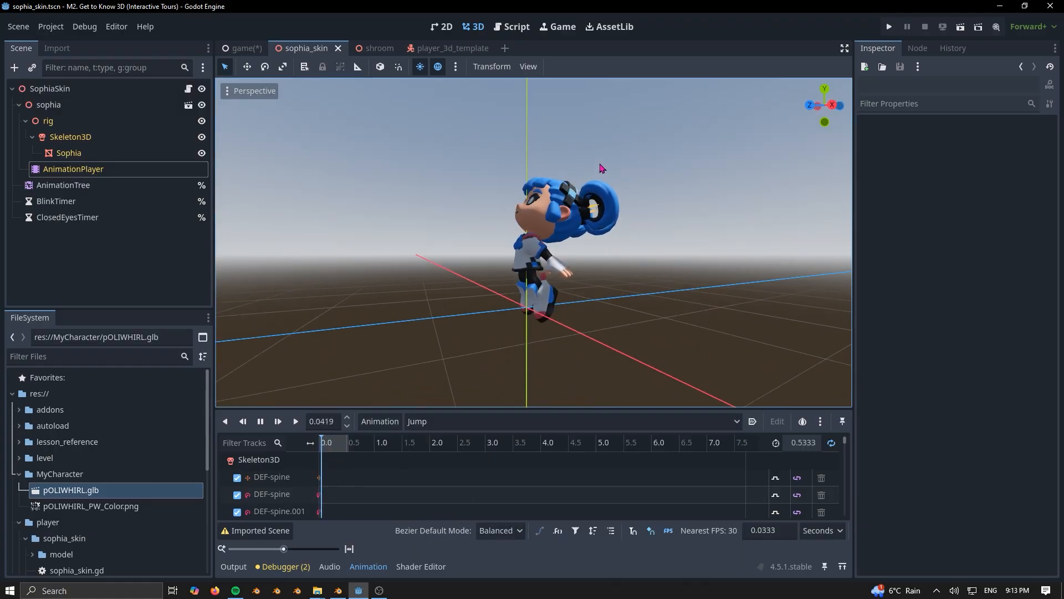
Step: Run the game project and move and jump with the character to examine its animations in play
left_click(889, 27)
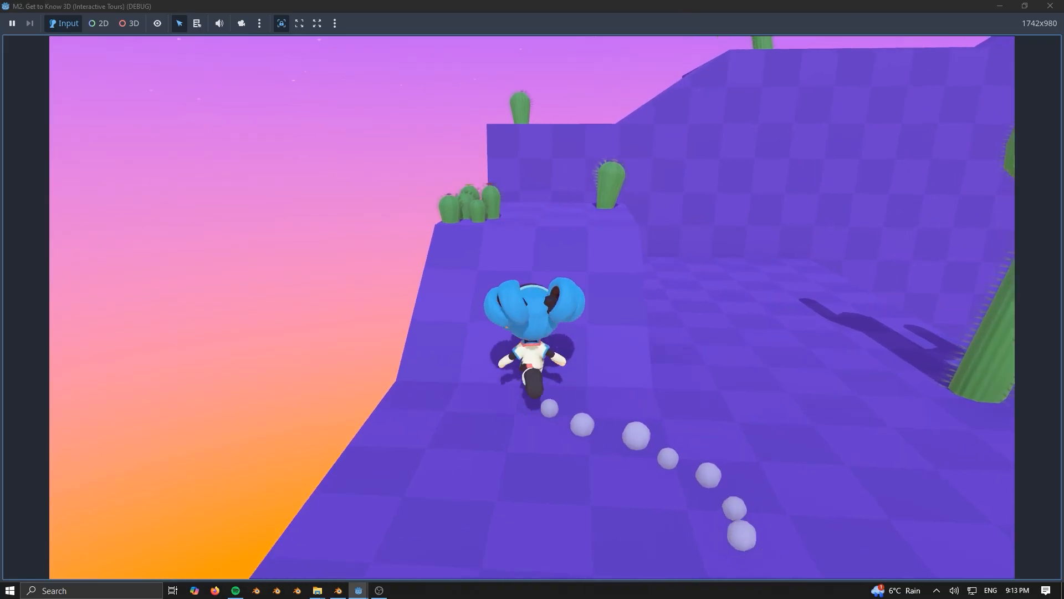
key("w")
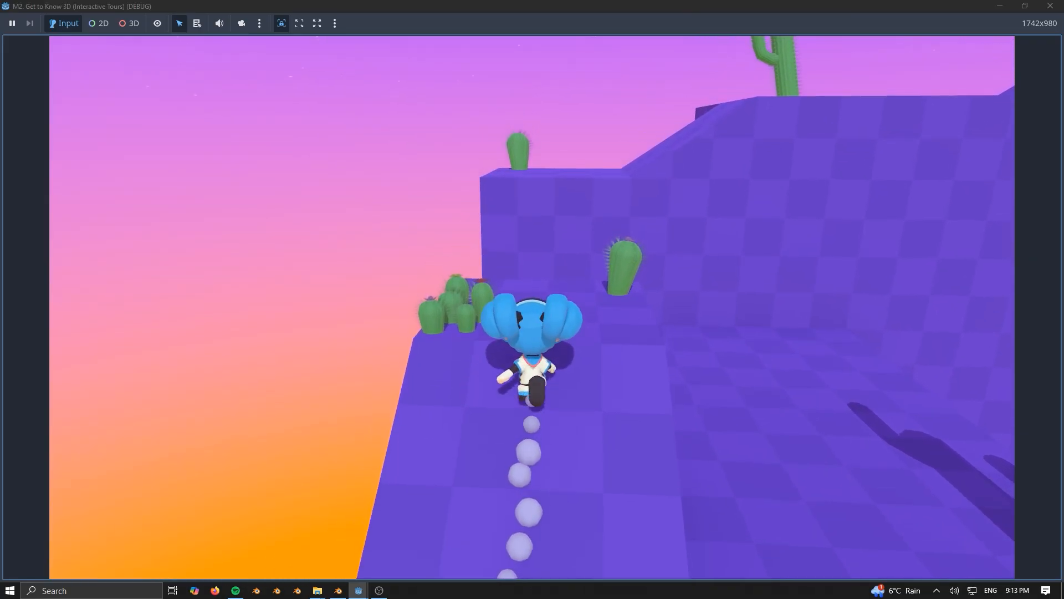
key("space")
key("space")
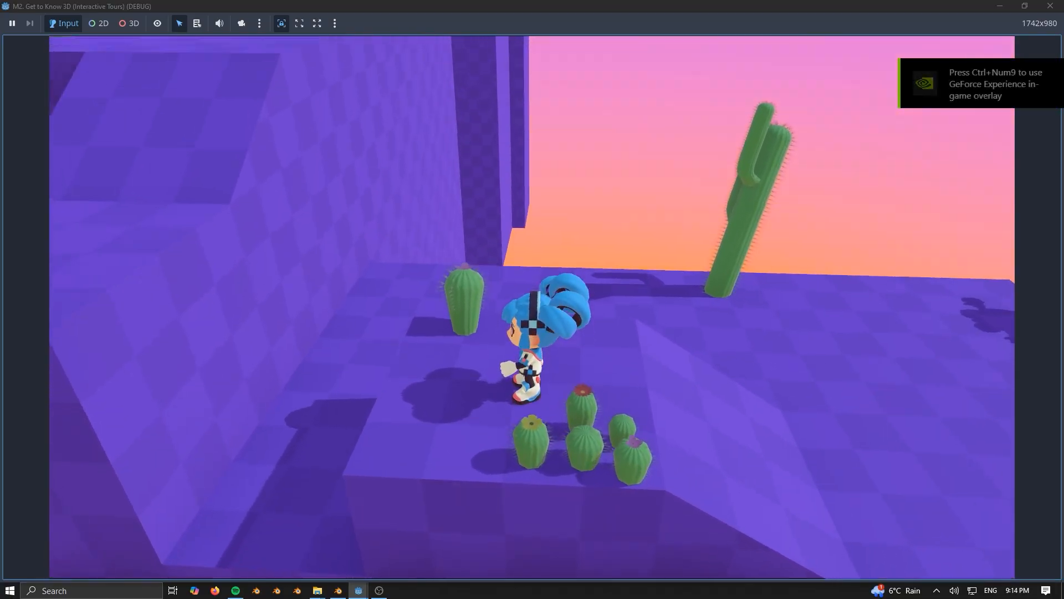
key("space")
key("space")
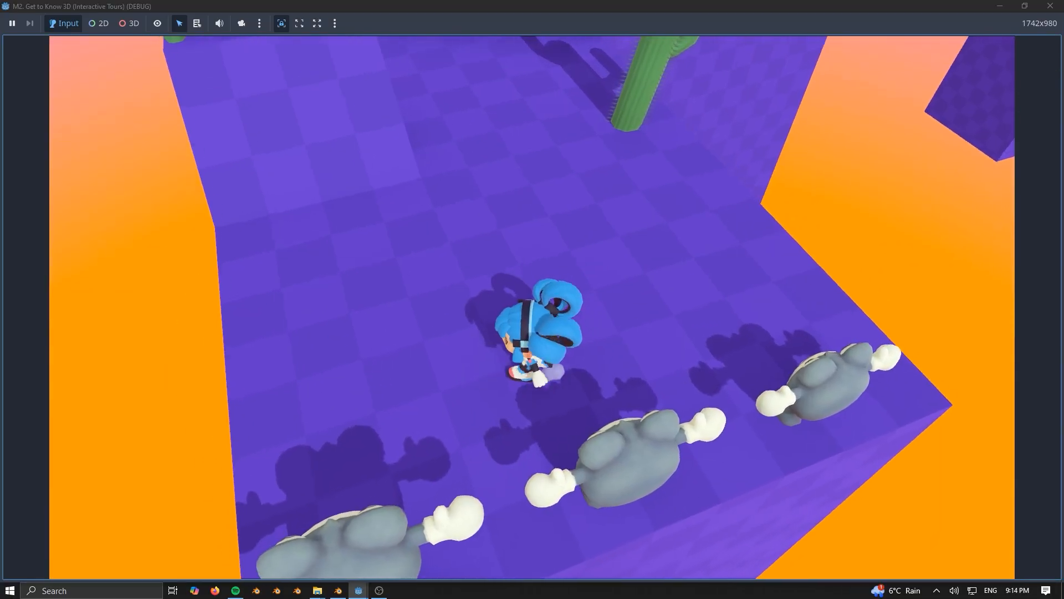
key("a")
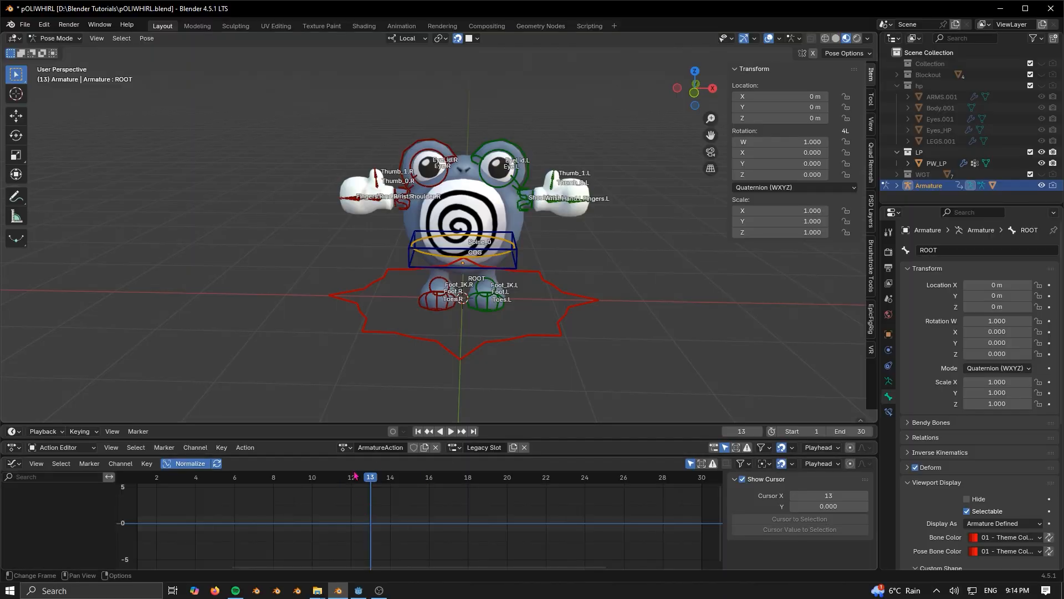
Step: Rename the ArmatureAction action as Jump and check the list of available actions
left_click(378, 448)
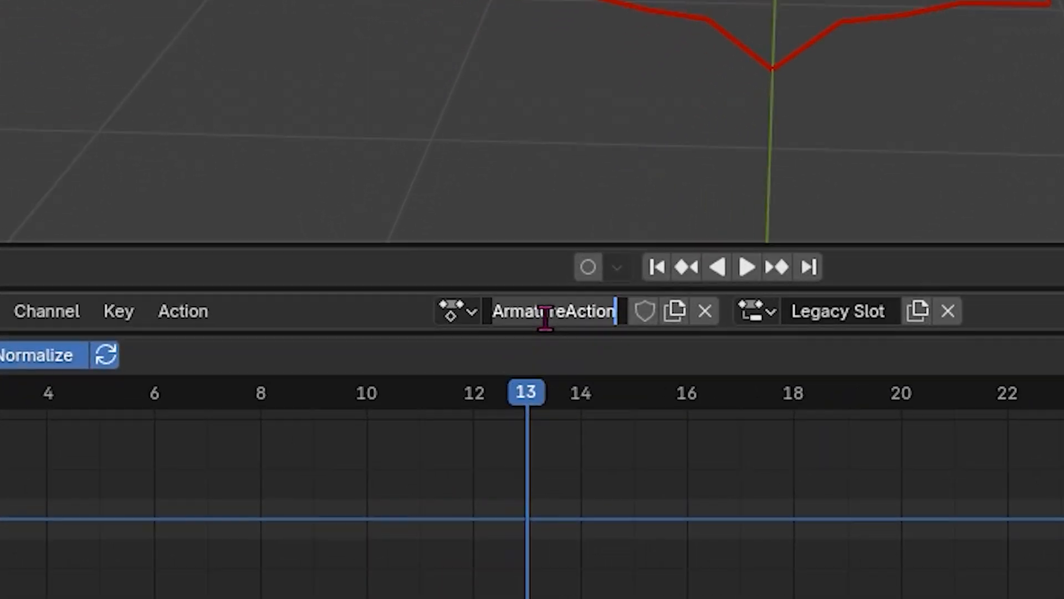
type("Jump")
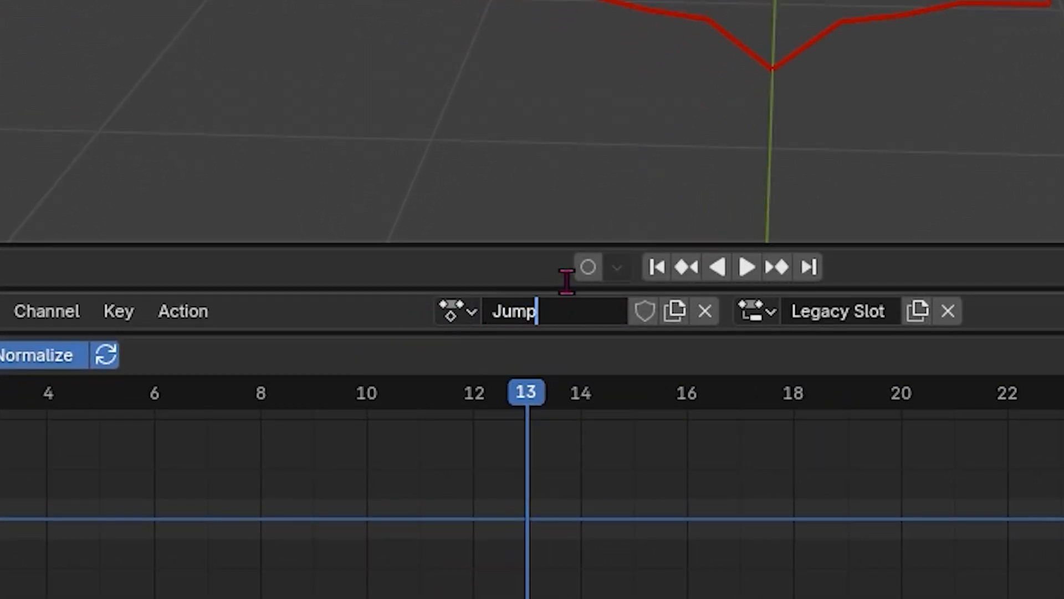
key("Return")
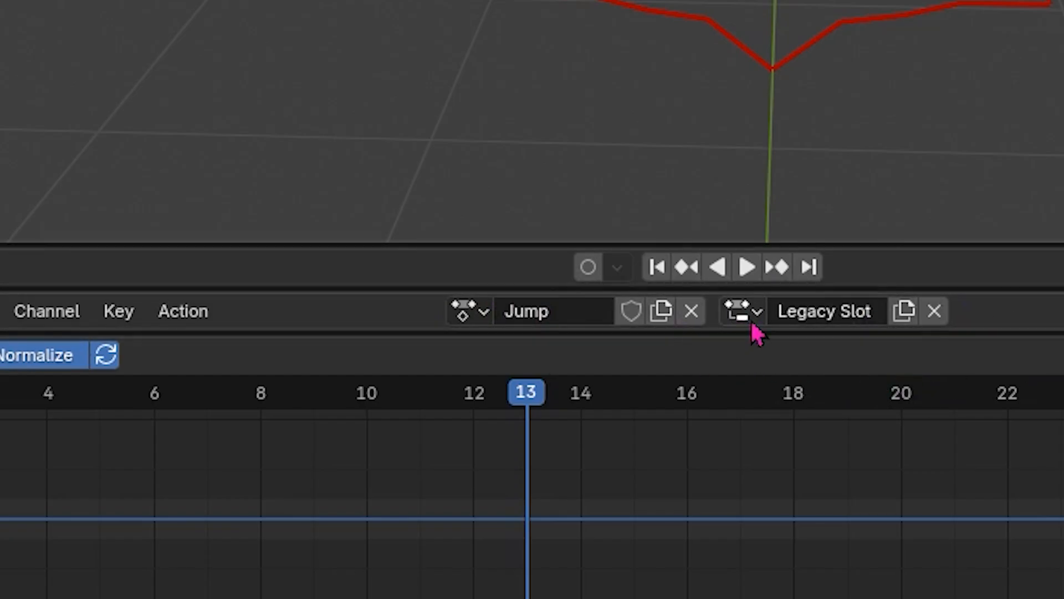
left_click(482, 312)
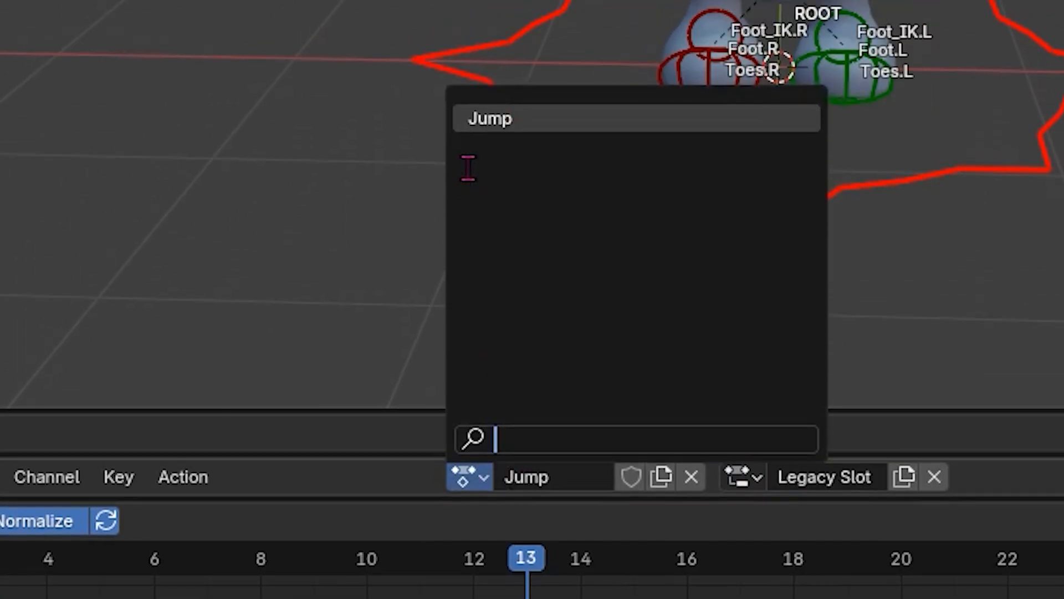
left_click(390, 487)
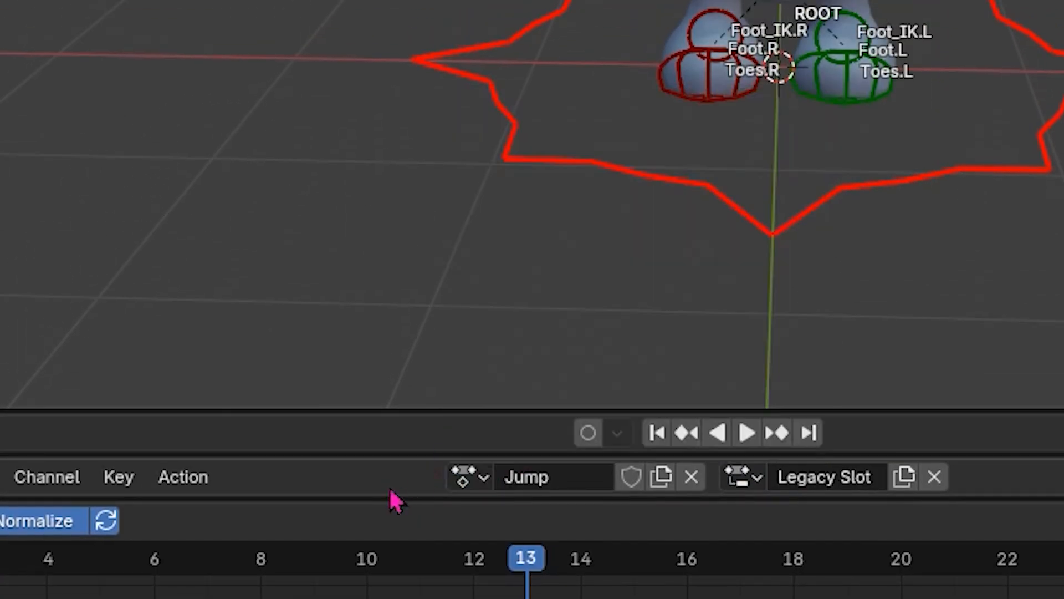
left_click(469, 480)
left_click(477, 479)
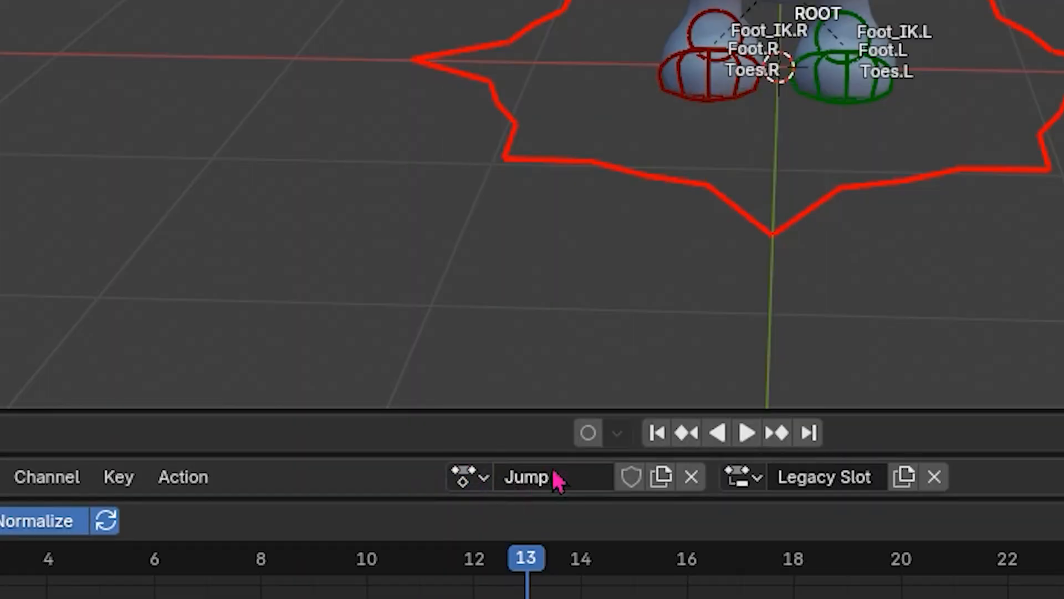
Step: Unlink the Jump action from the armature and create a new action named Fall
left_click(691, 478)
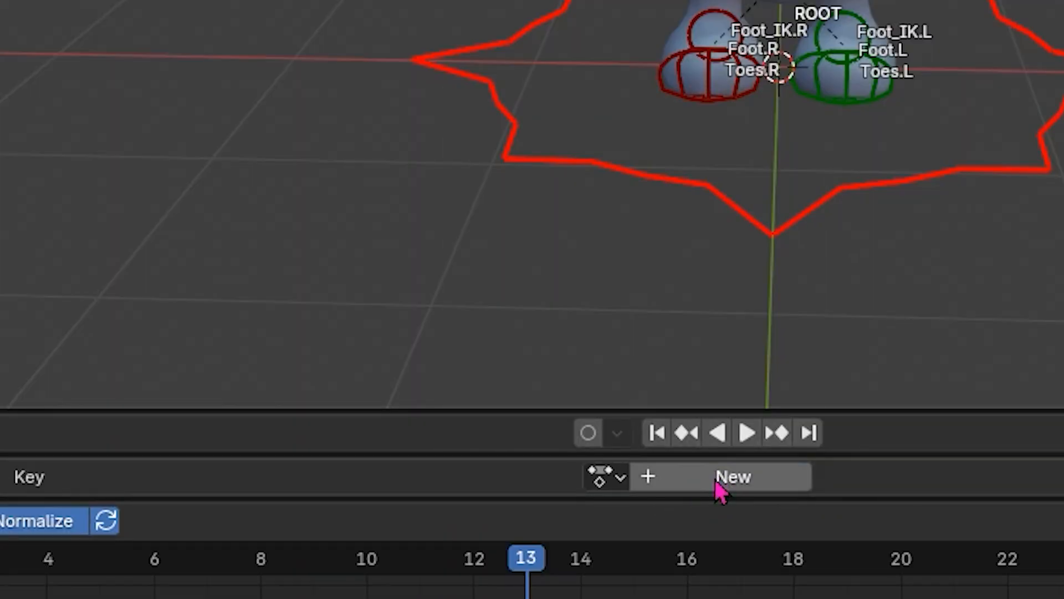
left_click(719, 486)
left_click(588, 478)
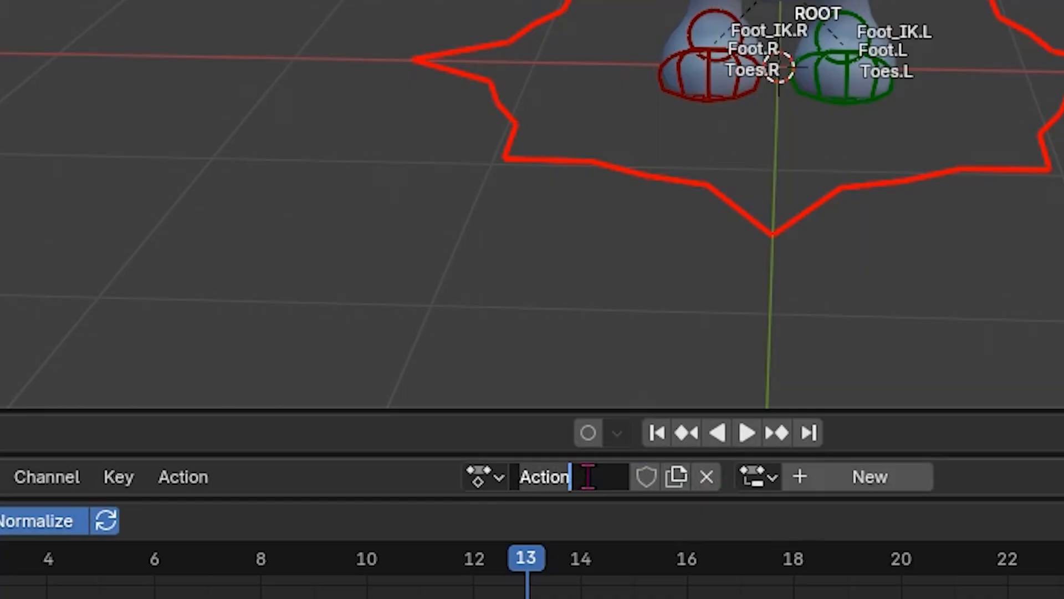
type("Fall")
key("Return")
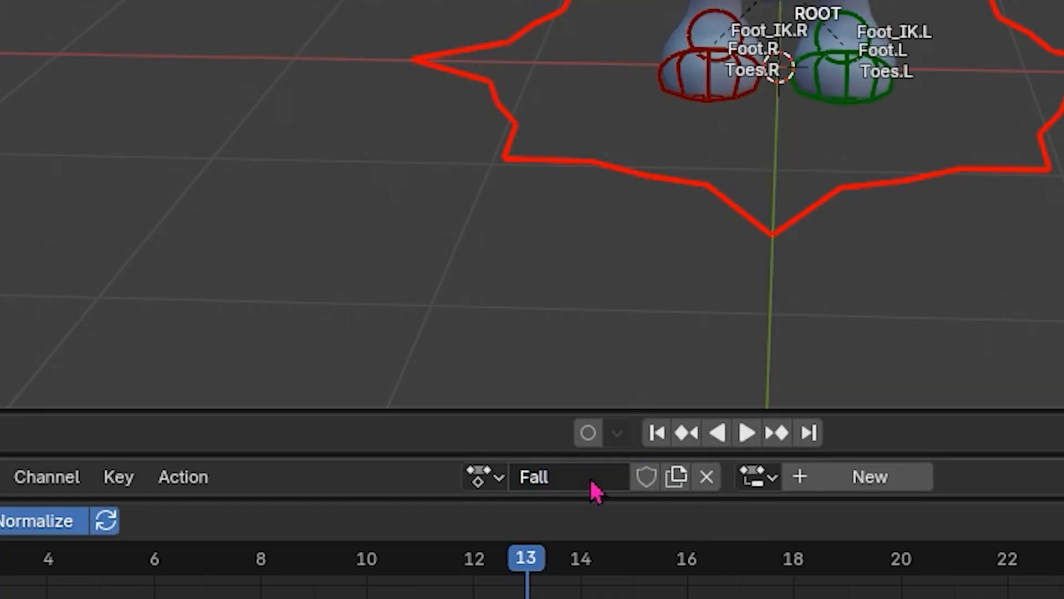
Step: Unlink the Fall action and create a new action named IDLE
left_click(706, 478)
left_click(668, 488)
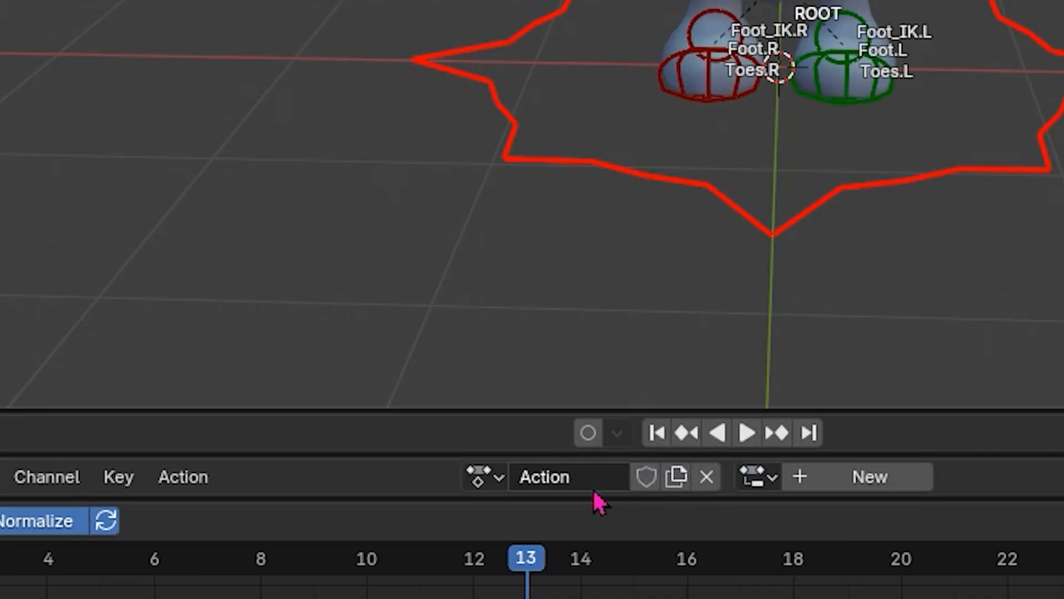
left_click(580, 478)
type("K")
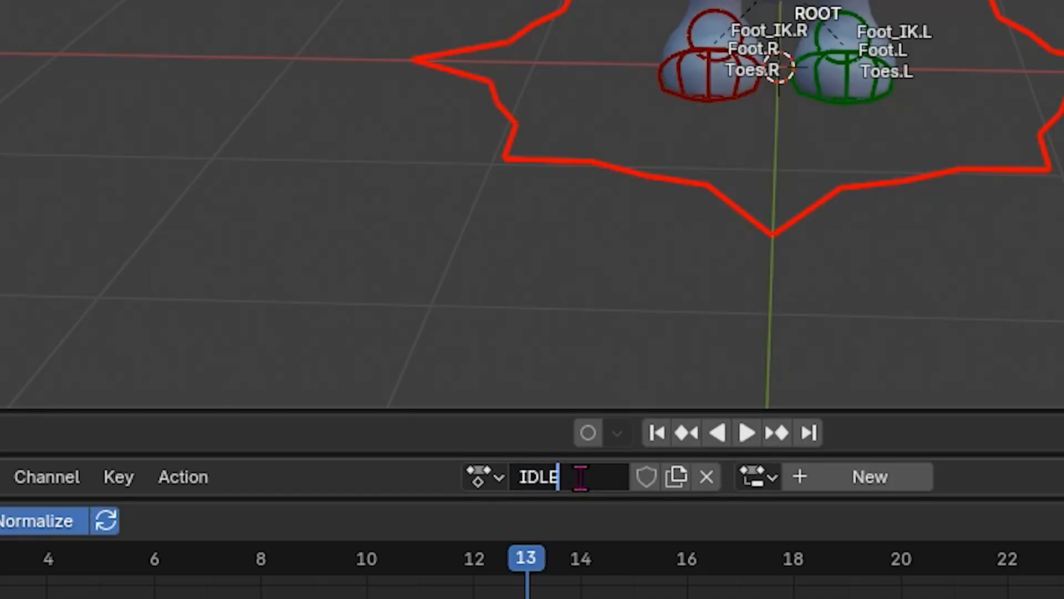
type("DLE")
key("Return")
Step: Unlink the IDLE action and create a new action named WALK
left_click(706, 479)
left_click(711, 487)
left_click(593, 478)
type("WALK")
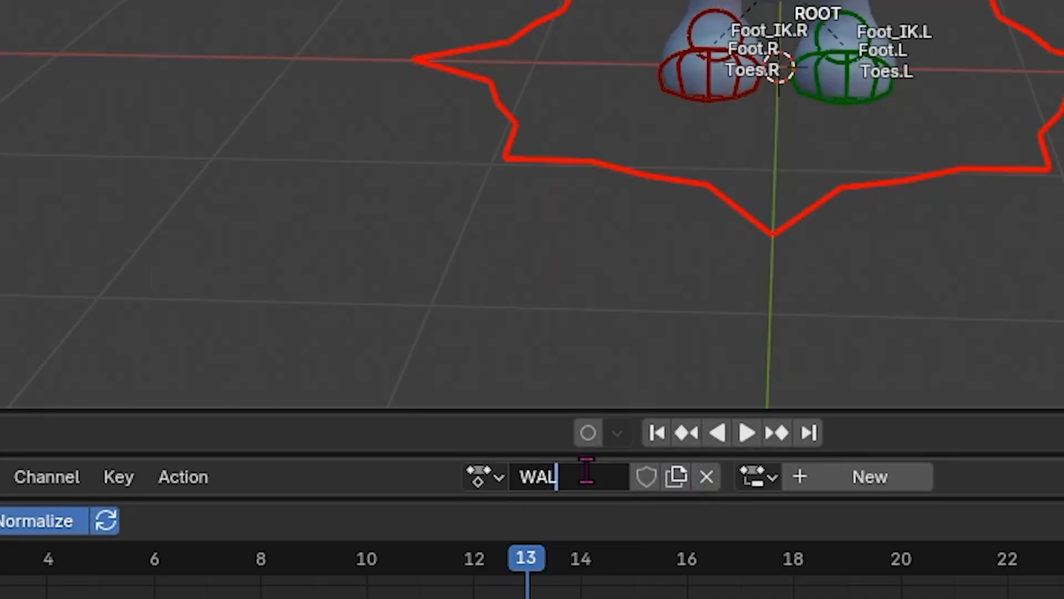
key("Return")
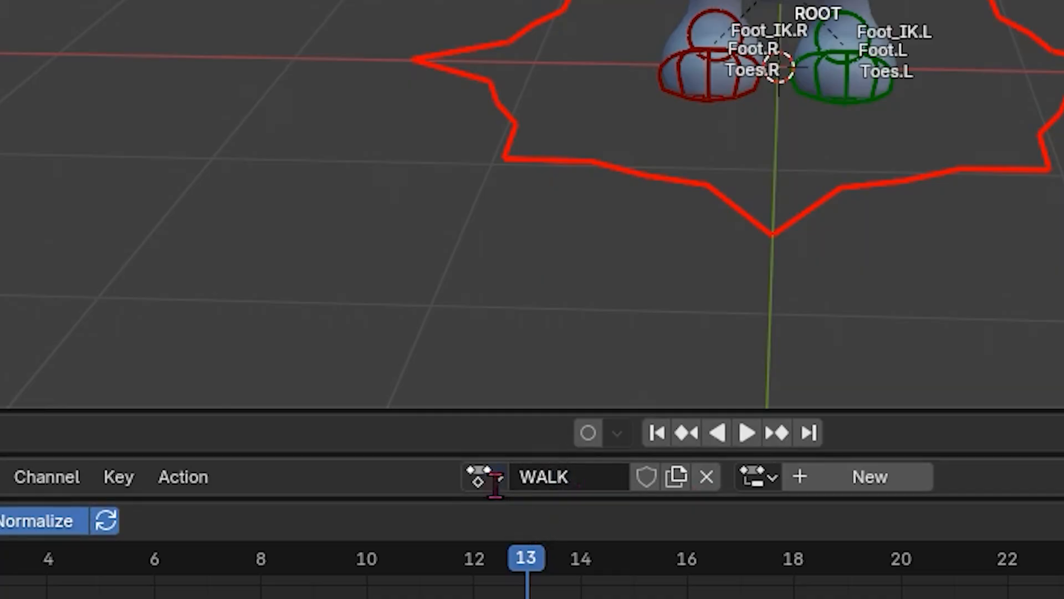
left_click(479, 476)
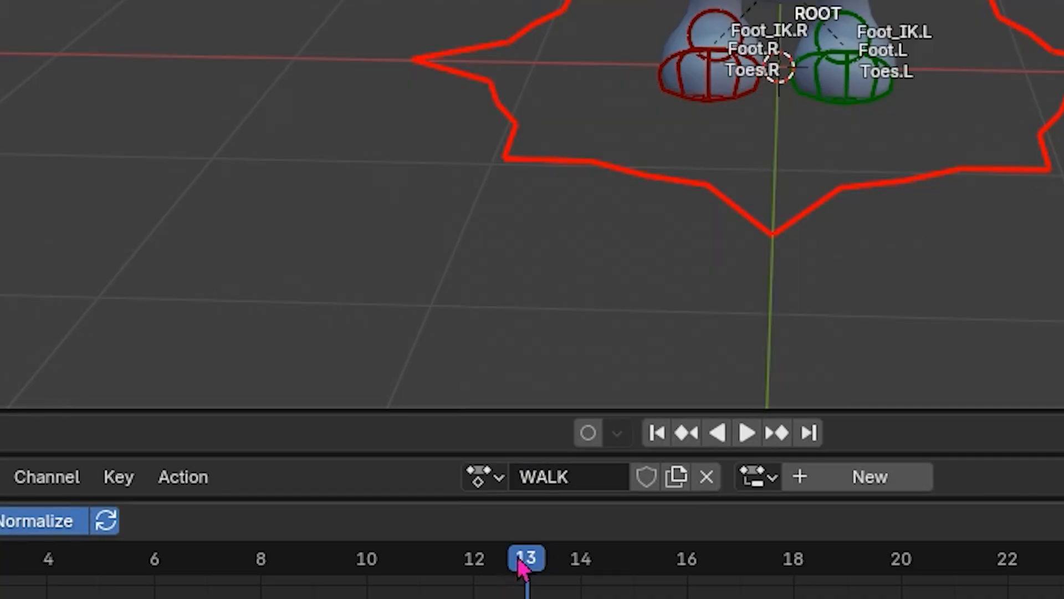
Step: Enable the fake user on the WALK, Jump, IDLE and Fall actions so each one is kept in the file
left_click(483, 476)
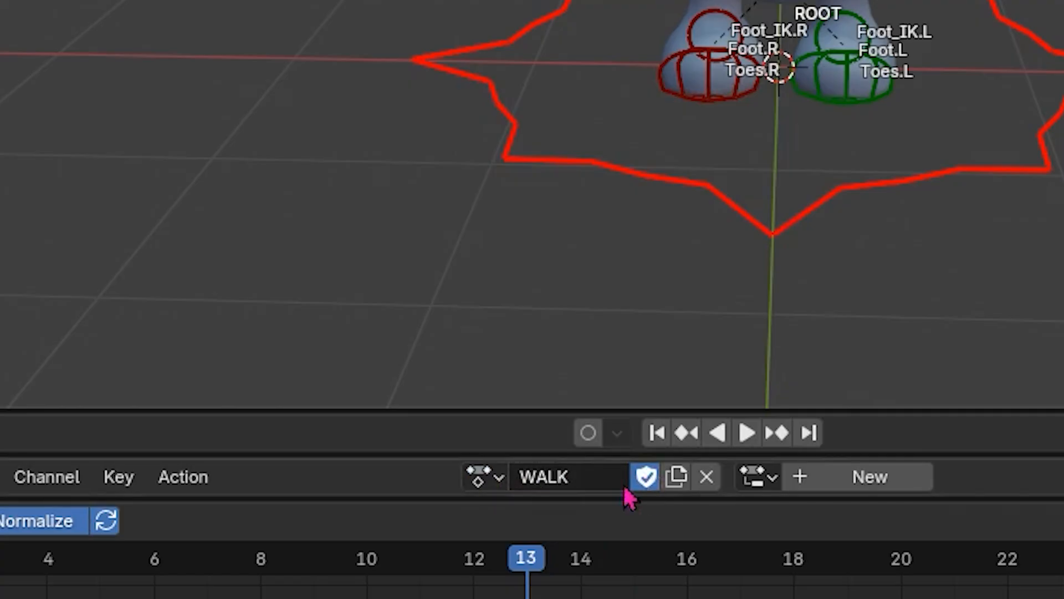
left_click(475, 476)
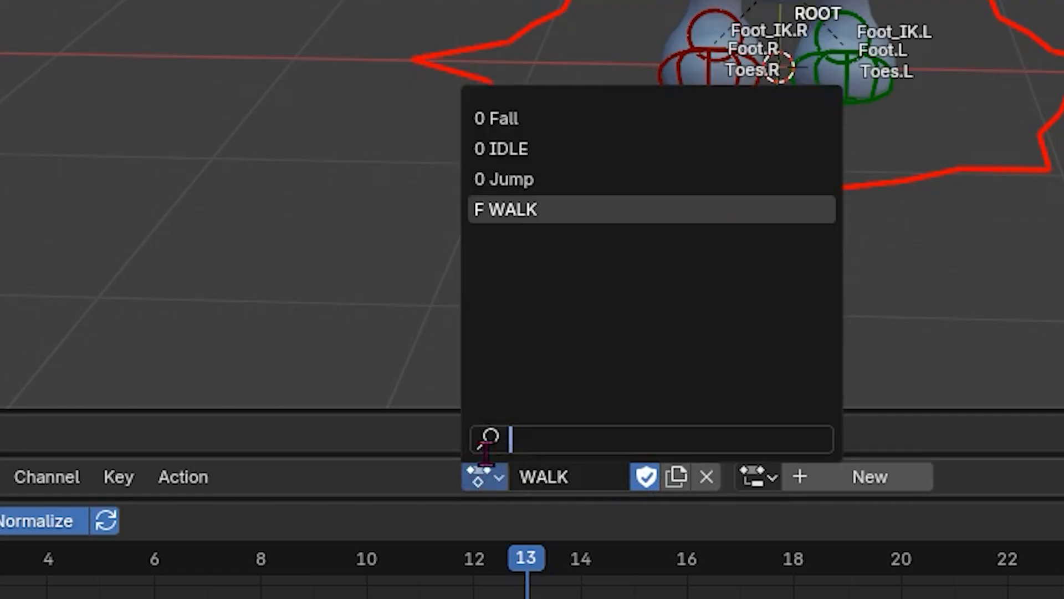
left_click(490, 178)
left_click(630, 477)
left_click(470, 476)
left_click(513, 151)
left_click(645, 477)
left_click(484, 477)
left_click(488, 119)
left_click(646, 477)
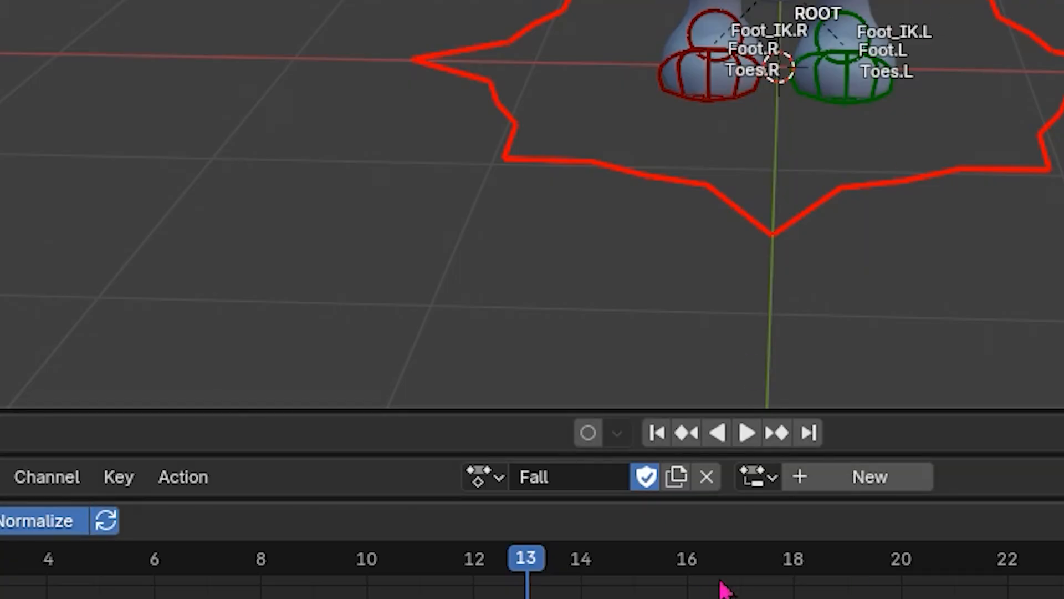
Step: Check the fake-user marks in the action list and make Jump the armature's active action
left_click(487, 476)
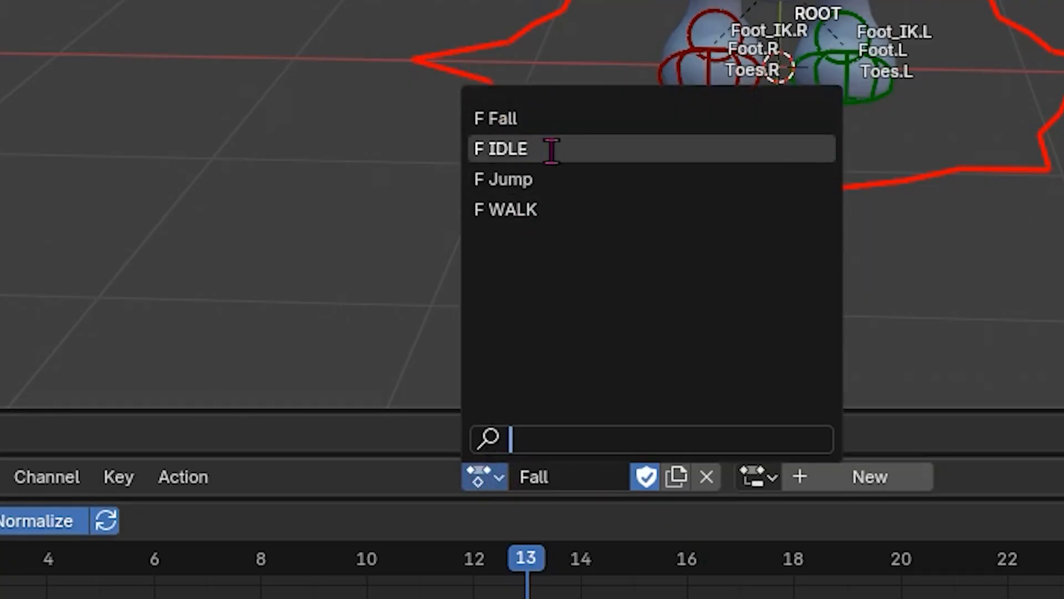
left_click(482, 481)
left_click(483, 482)
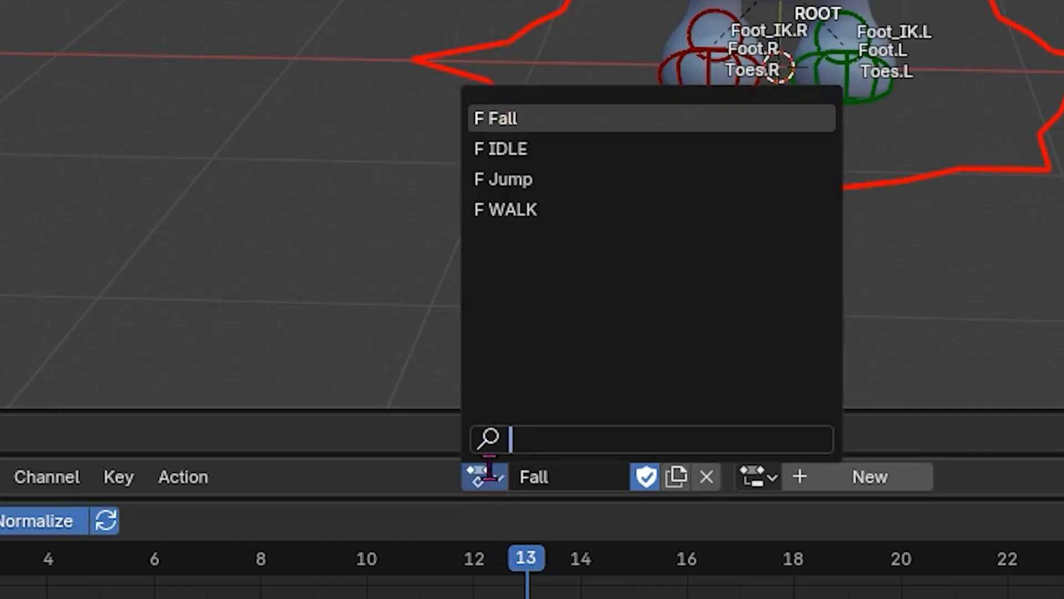
left_click(574, 183)
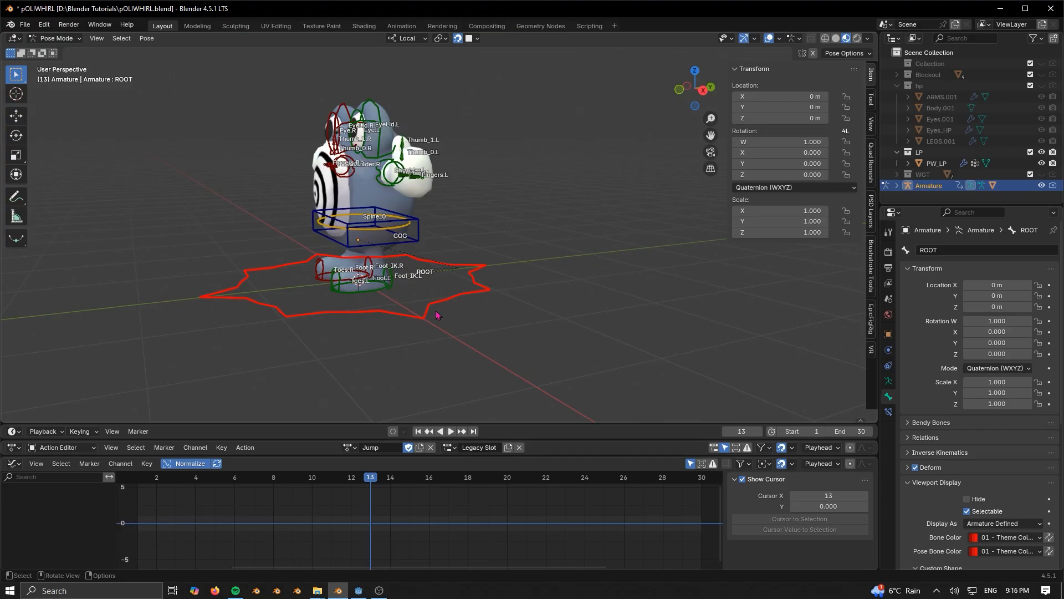
middle_click_drag(489, 363, 444, 354)
key("g")
key("z")
right_click(428, 305)
Step: In the right side view, raise the COG bone by about 0.14 m and shift it about -0.06 m in Y
mouse_move(428, 306)
middle_mouse_down()
mouse_move(446, 305)
mouse_move(438, 321)
middle_mouse_up()
middle_click_drag(541, 335, 455, 276)
left_click(455, 275)
key("KP_1")
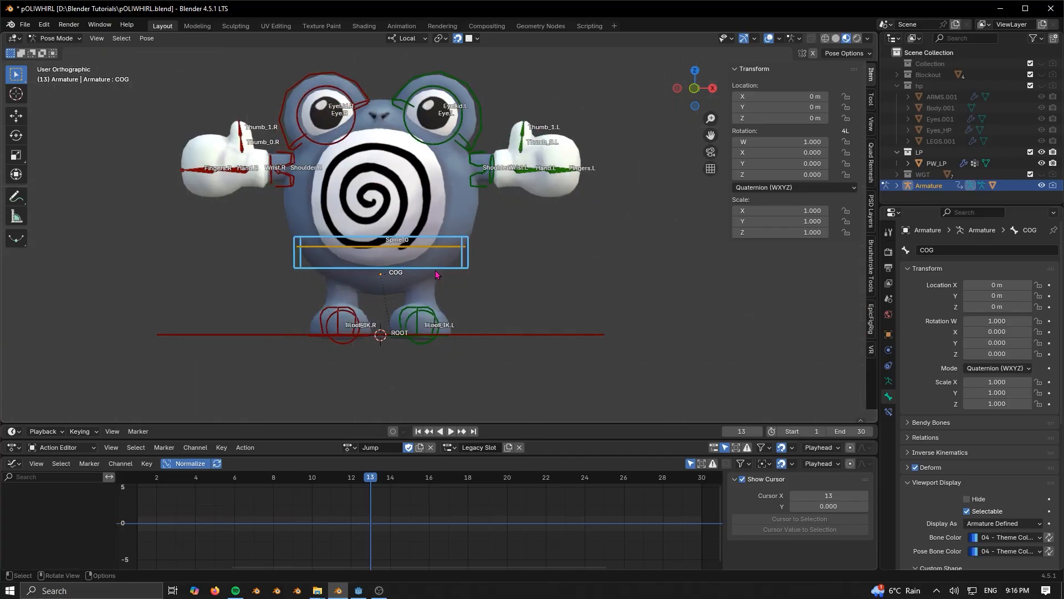
key("KP_3")
key("g")
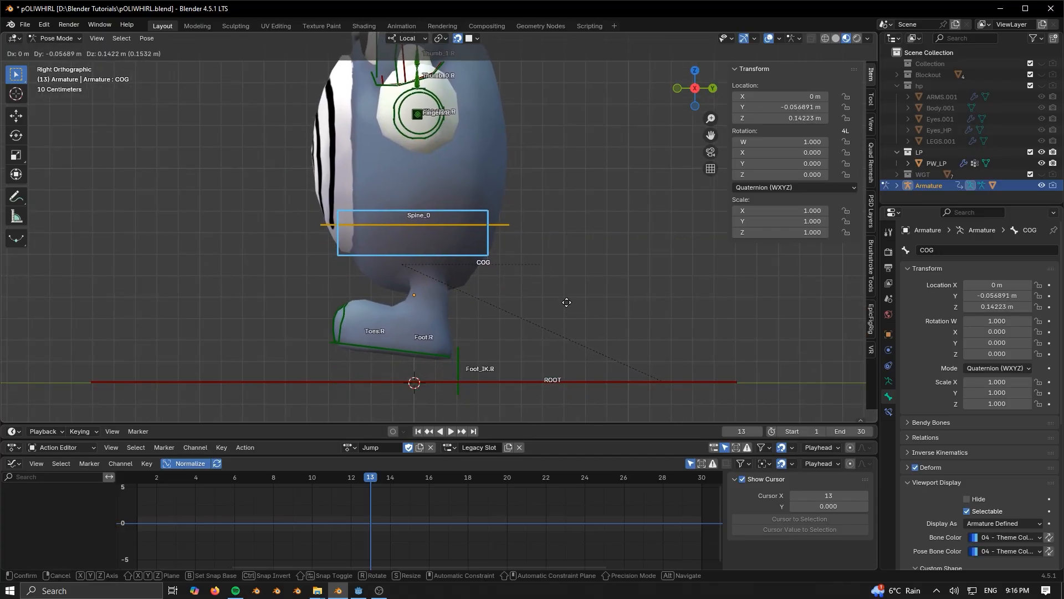
left_click(566, 309)
Step: Raise the foot controls: Foot_IK.L to about Y 0.21 m, Z 0.40 m, and Foot_IK.R to about Y -0.08 m, Z 0.27 m
left_click(455, 380)
key("g")
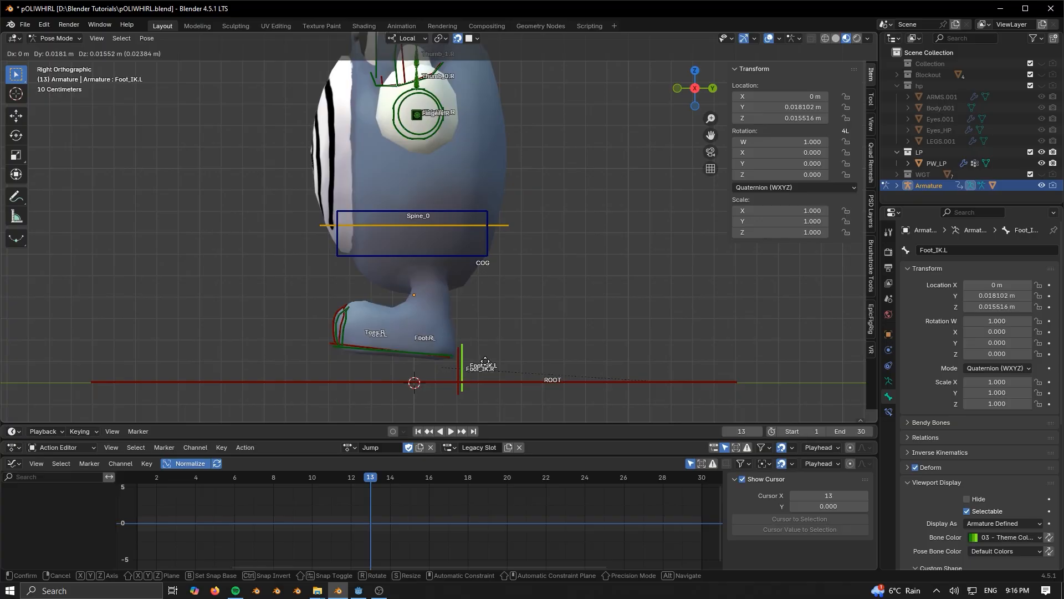
left_click(524, 283)
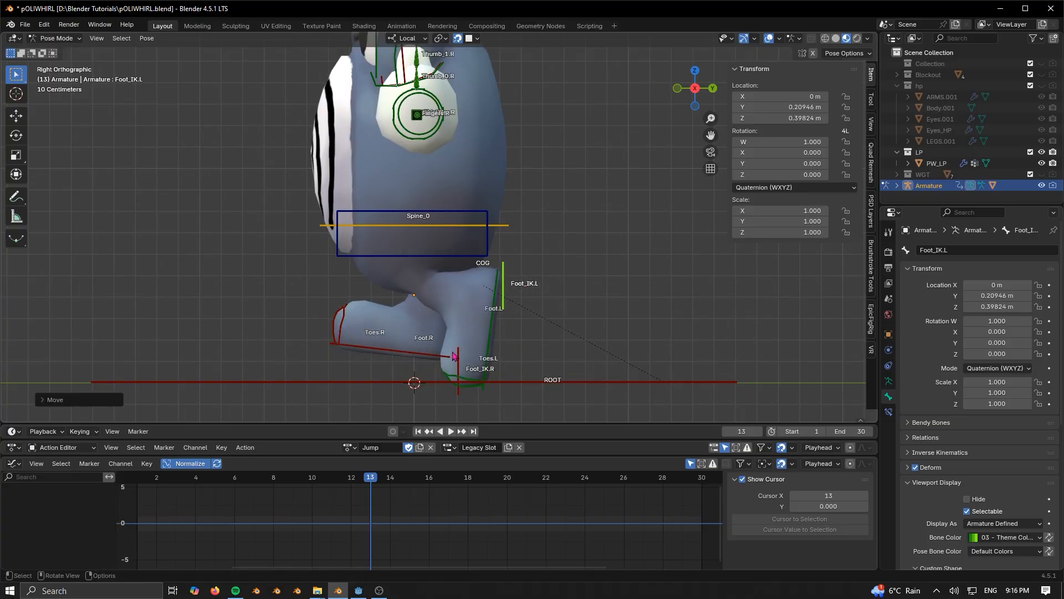
left_click(464, 366)
key("g")
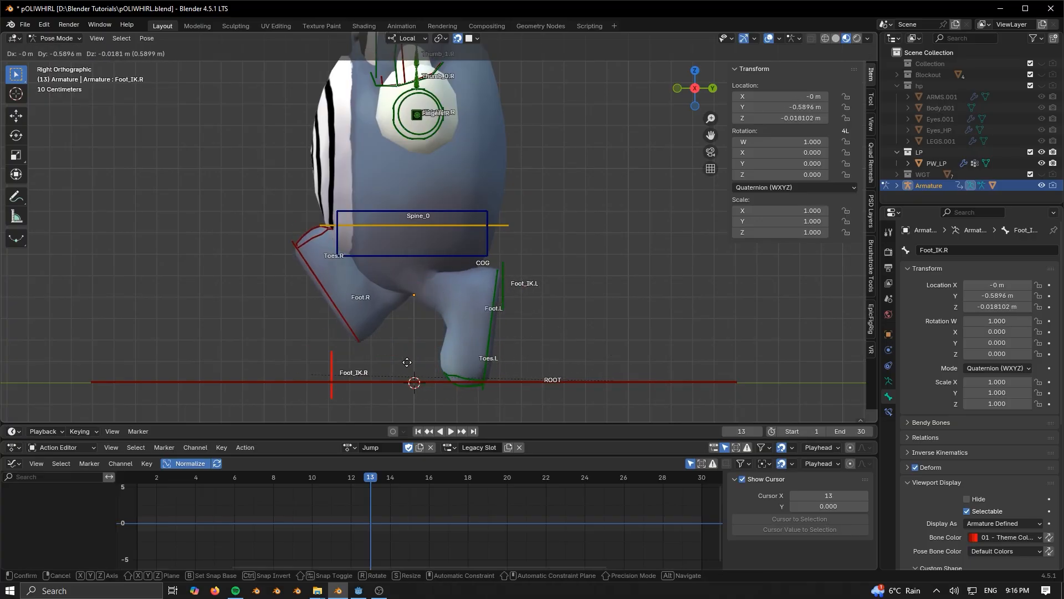
left_click(521, 299)
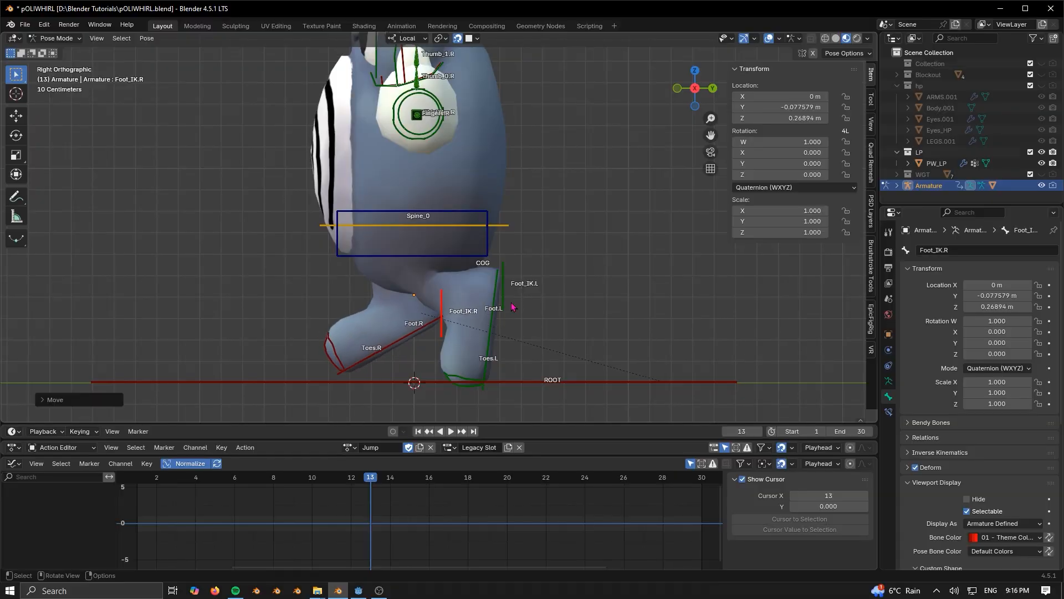
Step: Refine the dangling feet by moving Foot_IK.L to about Y 0.26 m, Z 0.42 m, and Foot_IK.R to about Y -0.05 m, Z 0.42 m
left_click(505, 294)
key("g")
left_click(529, 294)
left_click(441, 316)
key("g")
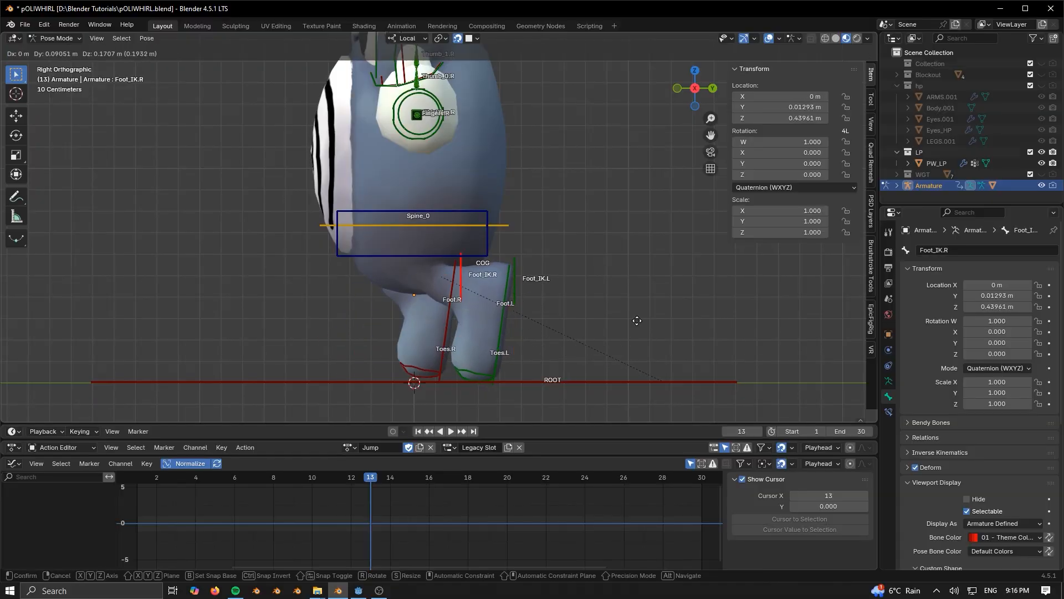
left_click(621, 327)
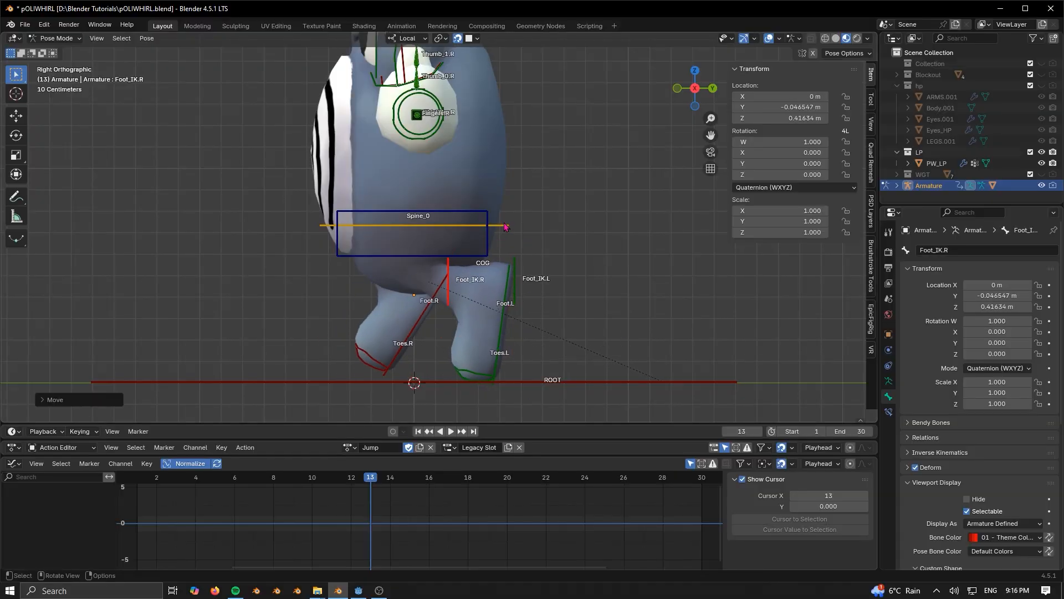
Step: Rotate the Spine_0 bone backward until its quaternion reads about W 0.967, X -0.256, so the body leans back
left_click(505, 226)
scroll(509, 238, "down", 1)
middle_click_drag(512, 248, 511, 277, "shift")
middle_click_drag(452, 215, 442, 236, "shift")
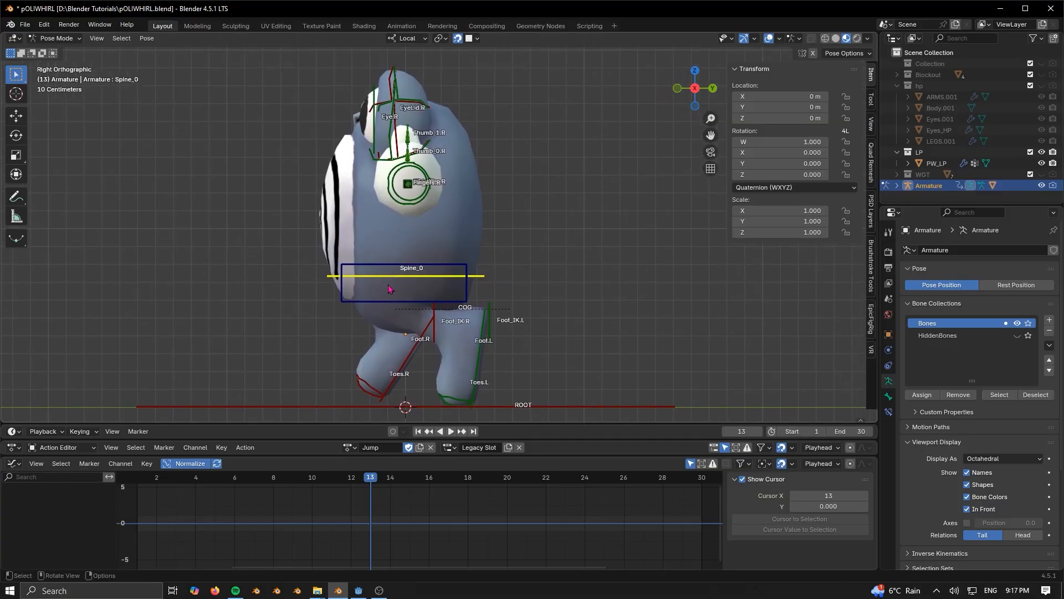
key("r")
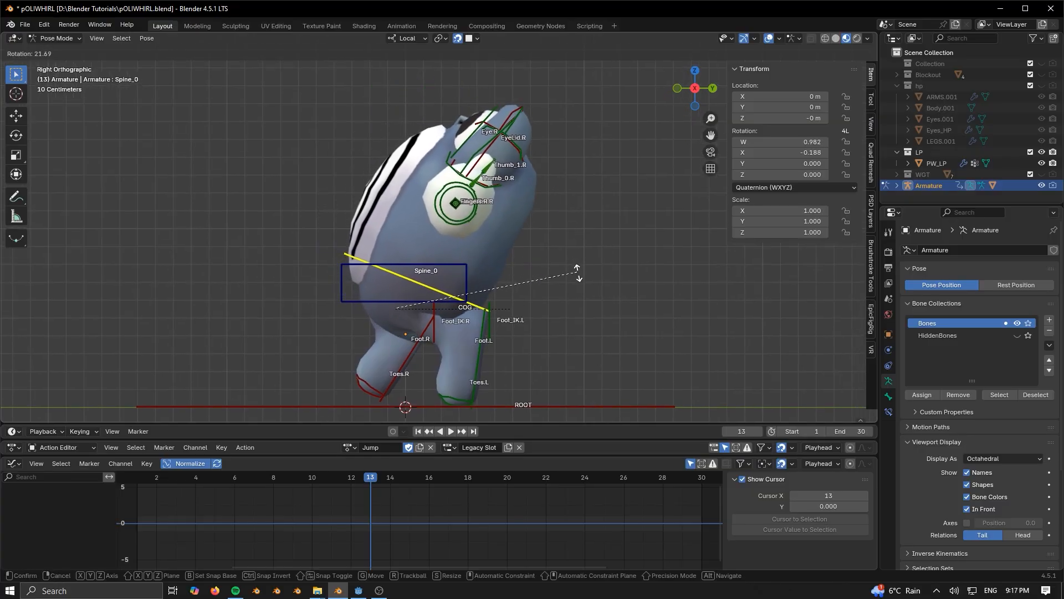
left_click(578, 274)
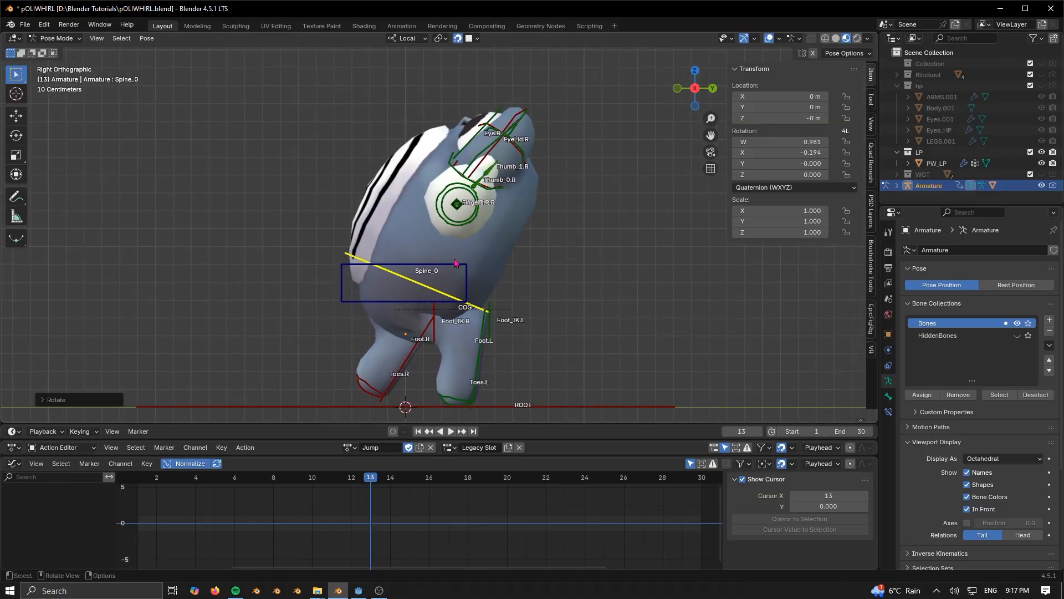
left_click(468, 270)
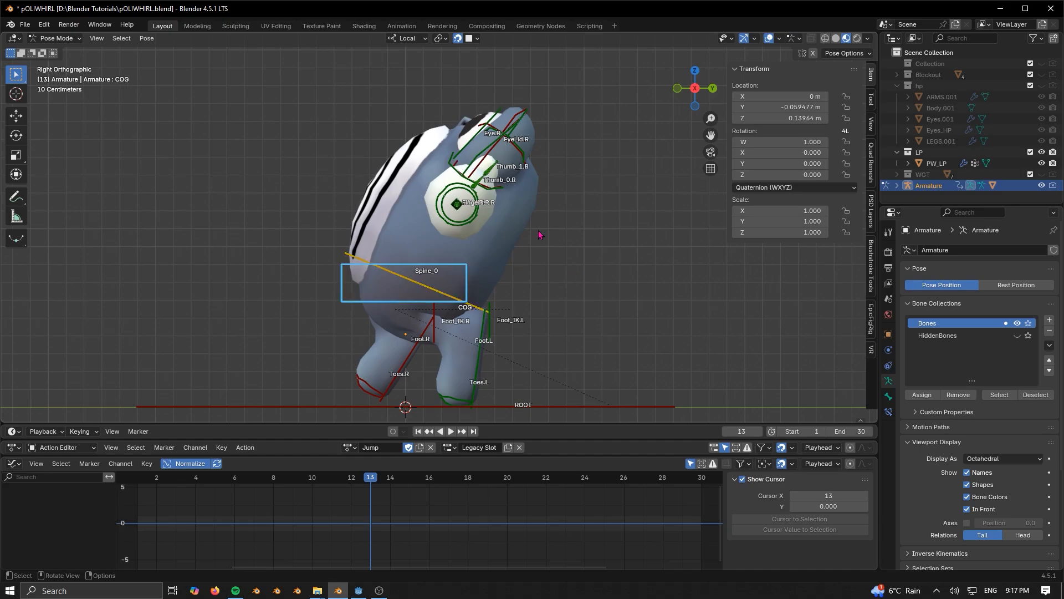
key("ctrl+z")
key("r")
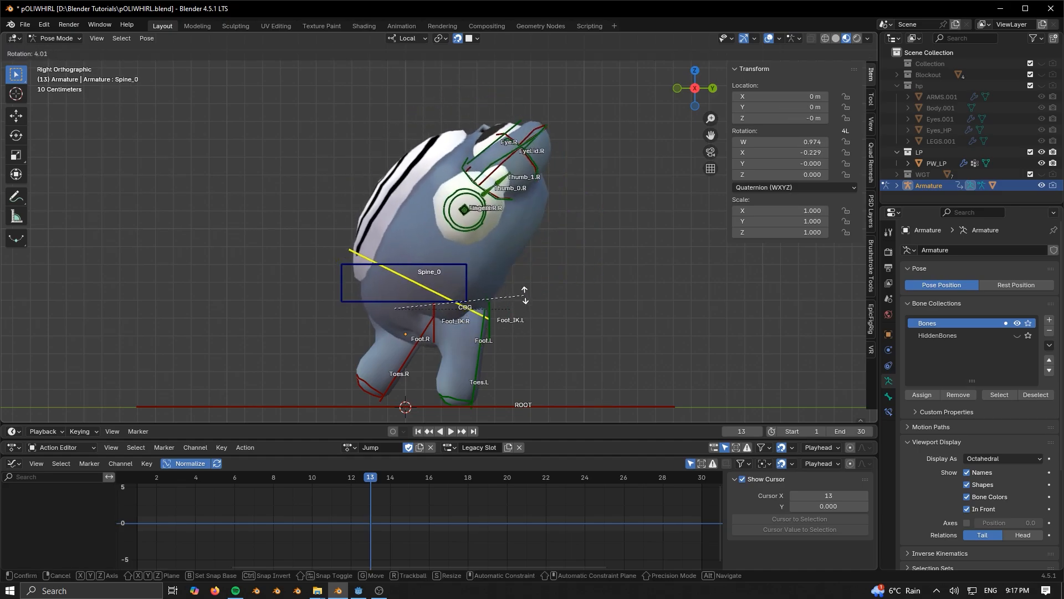
left_click(527, 302)
Step: Sketch a curved line of action through the leaning body with the Annotate tool, then undo it and return to the selection tool
key("shift+space")
key("d")
left_click_drag(417, 310, 410, 355)
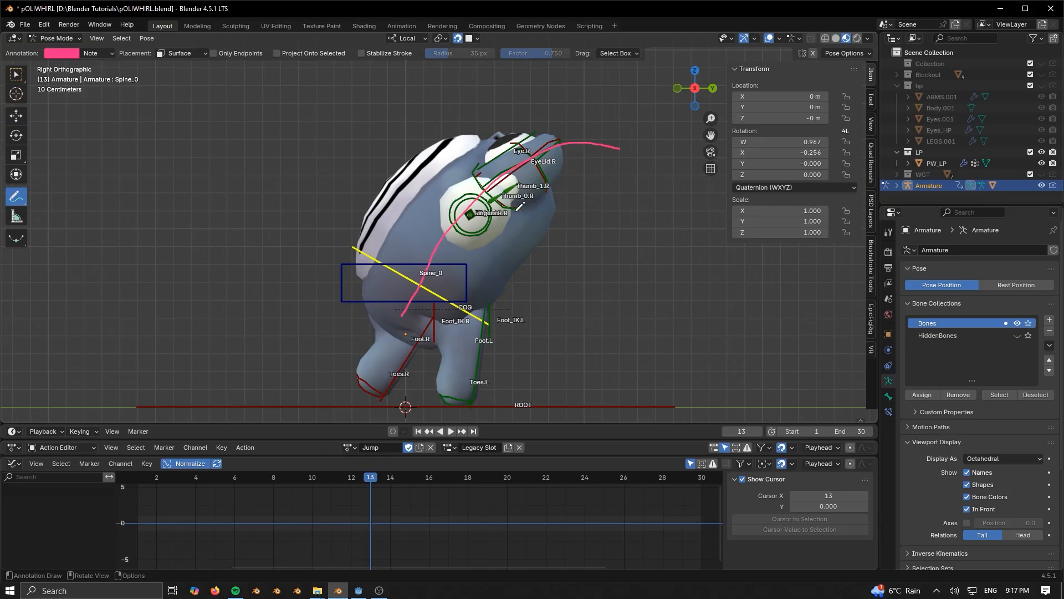
left_click_drag(432, 275, 650, 117)
key("ctrl+z")
key("w")
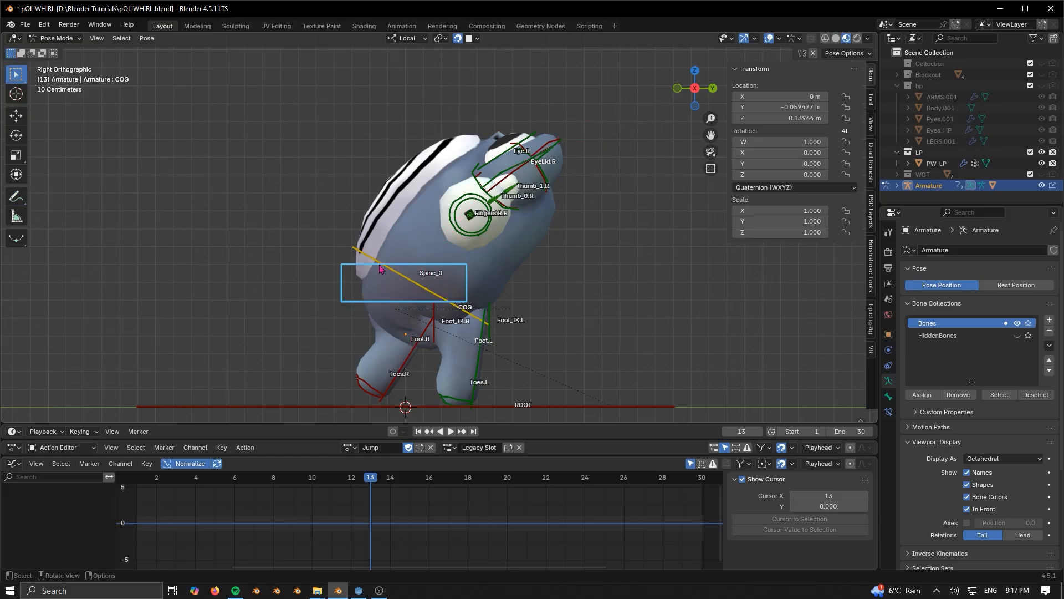
Step: Rotate the COG bone forward to straighten the body and move Foot_IK.L closer in beneath the hips
key("r")
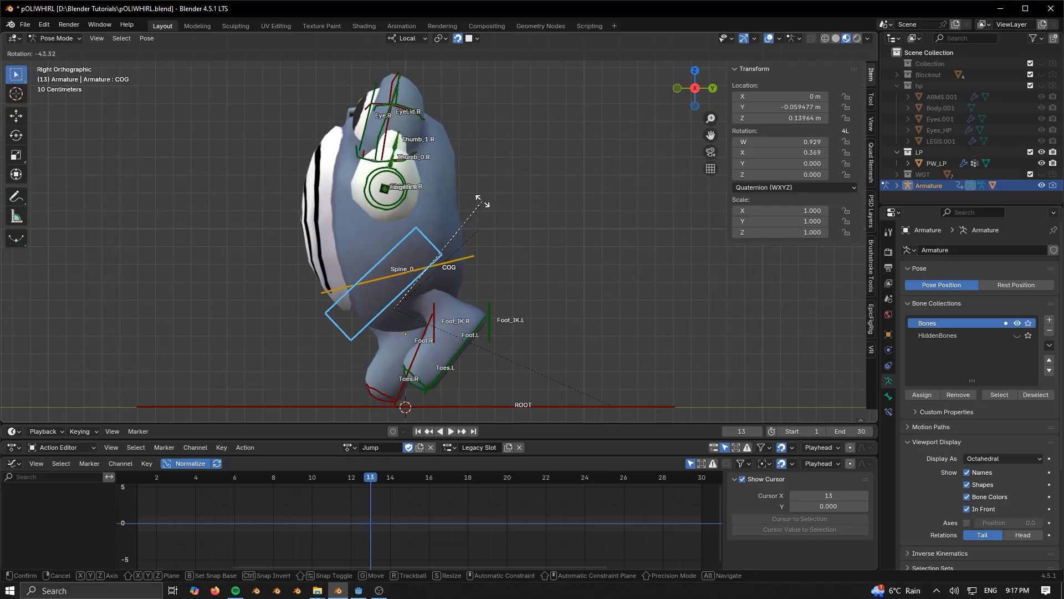
left_click(491, 332)
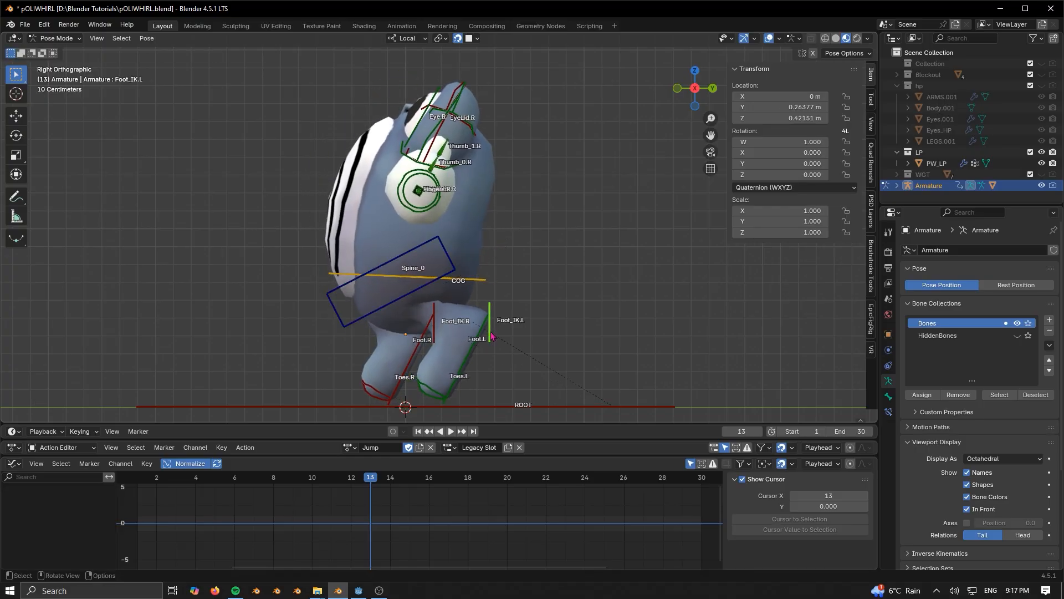
key("g")
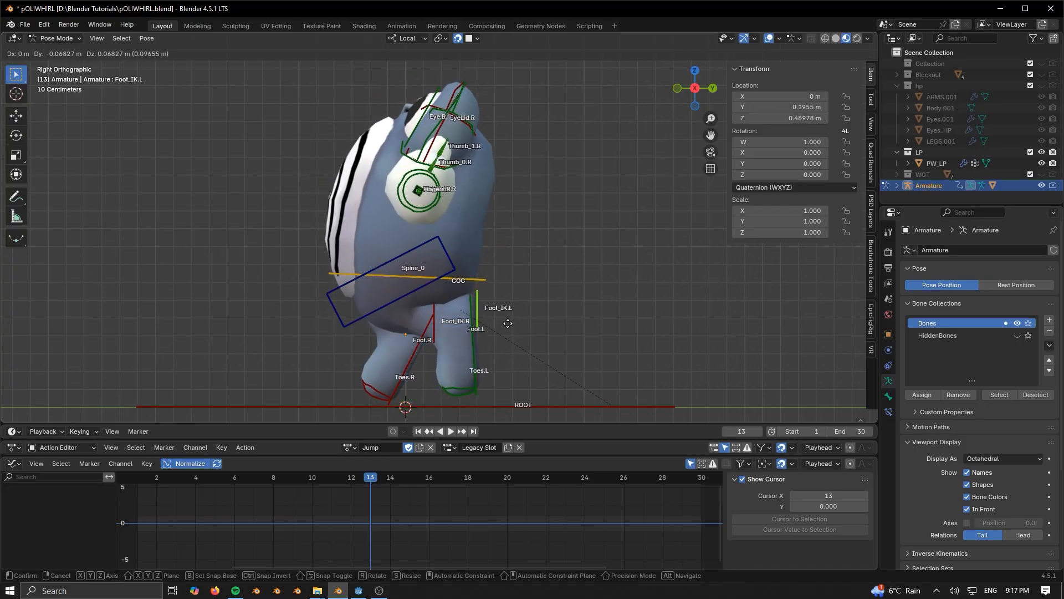
left_click(509, 323)
Step: Select the EyeLid.L bone and try rotating it backward
left_click(454, 114)
key("r")
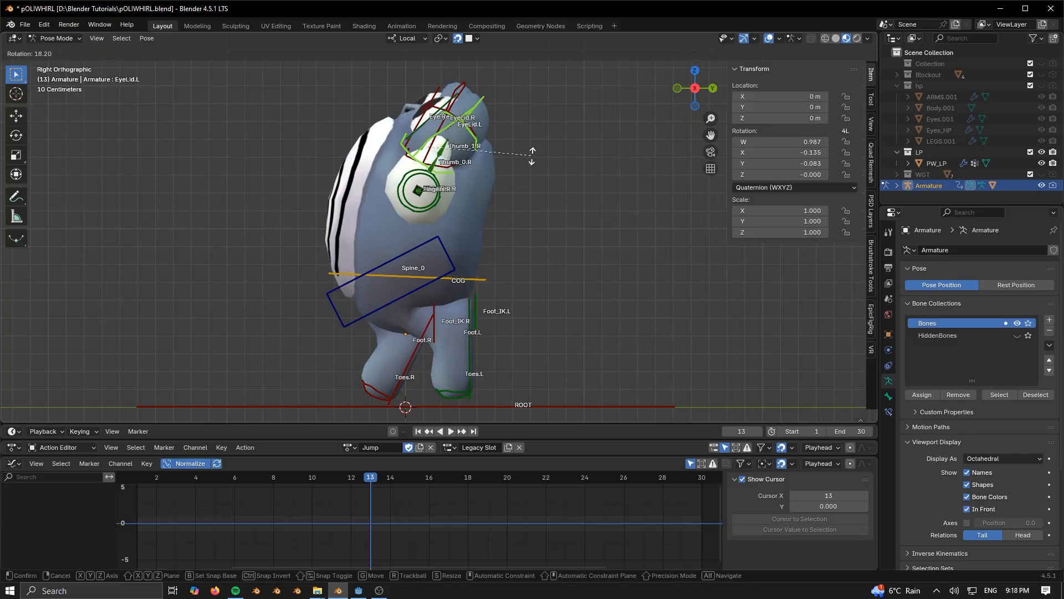
key("Escape")
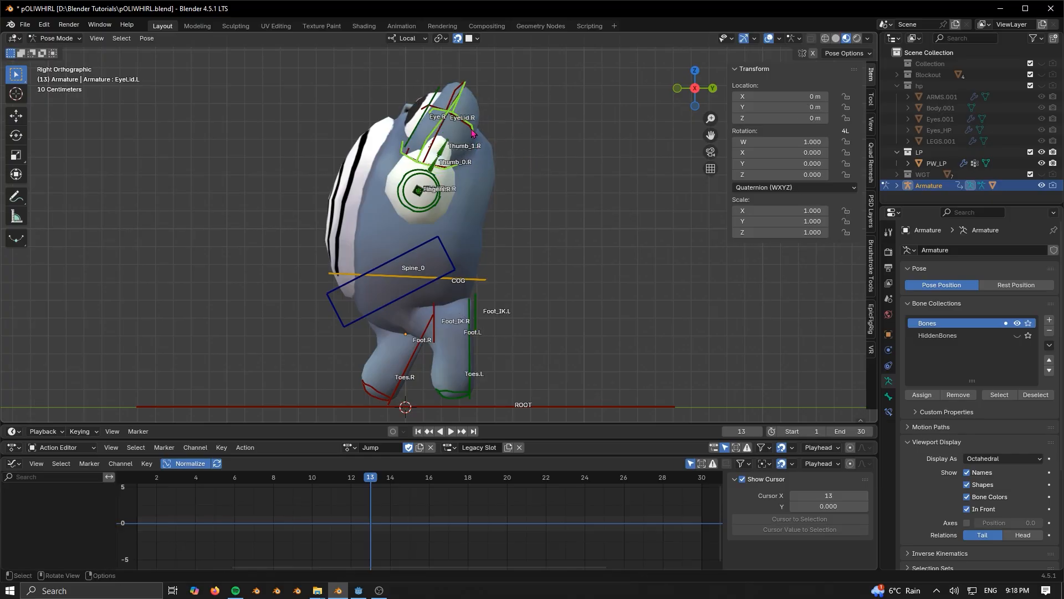
key("r")
left_click(520, 158)
key("ctrl+z")
Step: Enable X-axis mirroring for posing and rotate both eyelids backward to about W 0.977, X -0.182, Y -0.112 on EyeLid.L
middle_click_drag(318, 154, 435, 174)
middle_click_drag(522, 209, 463, 210)
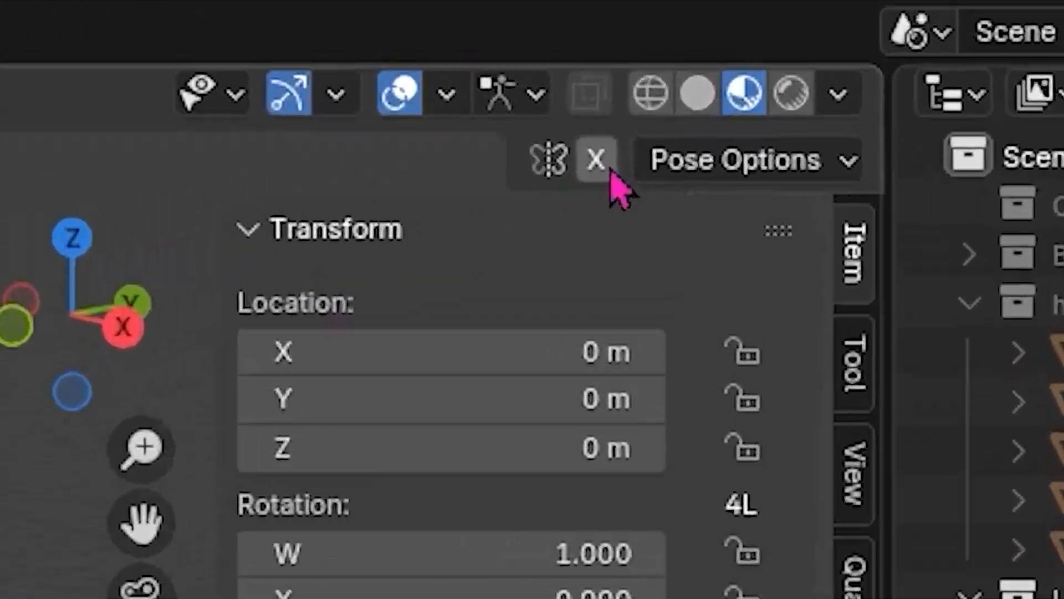
left_click(609, 169)
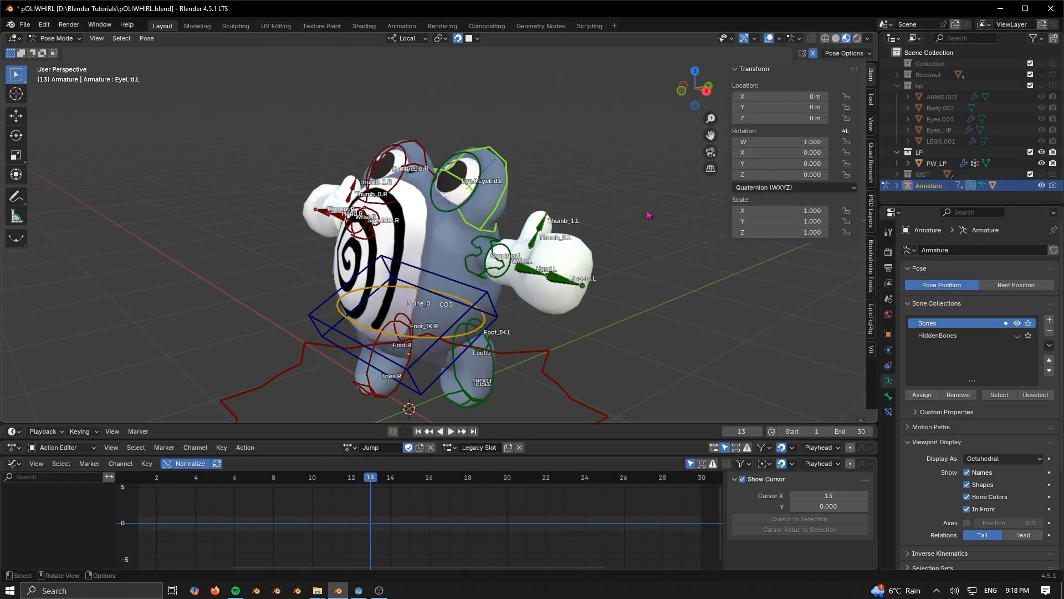
key("KP_3")
scroll(666, 292, "up", 2)
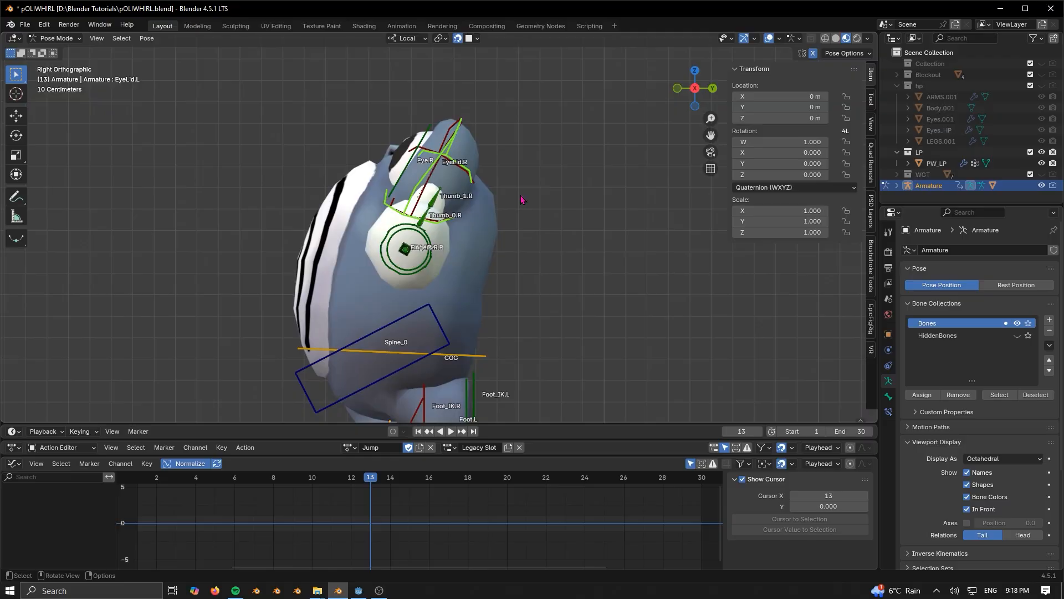
key("r")
left_click(592, 254)
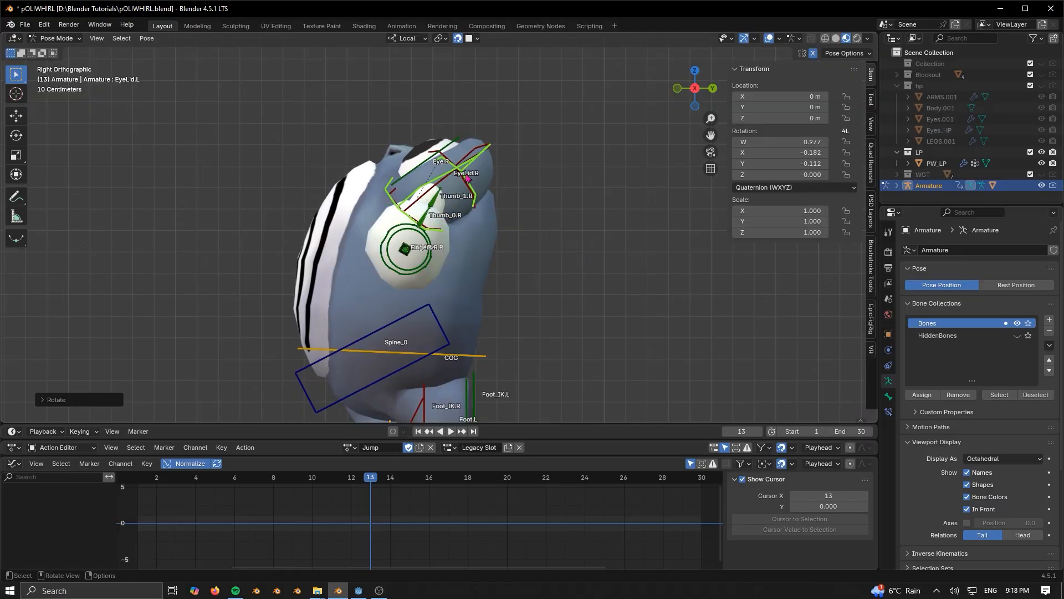
Step: Scale up the Eye.L bone uniformly so both mirrored eyes are enlarged
left_click(446, 152)
middle_click_drag(447, 152, 576, 236)
key("s")
right_click(628, 258)
key("s")
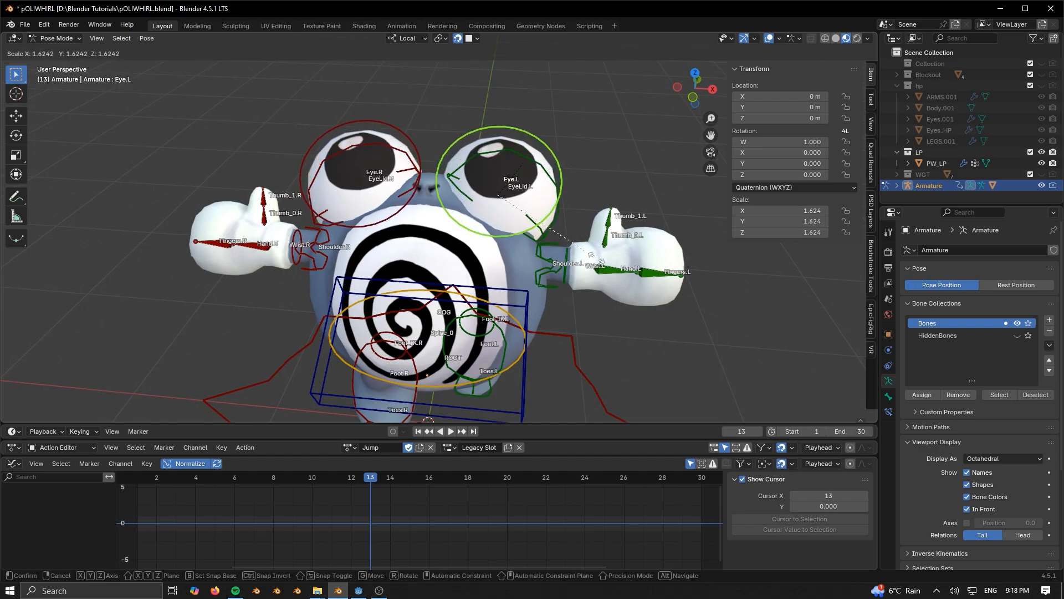
left_click(603, 261)
Step: Rotate Shoulder.L so both mirrored arms swing down and back behind the body, to about W 0.765, X -0.307, Y 0.490, Z -0.285
mouse_move(648, 301)
middle_mouse_down()
mouse_move(596, 299)
mouse_move(659, 286)
middle_mouse_up()
left_click(524, 219)
key("r")
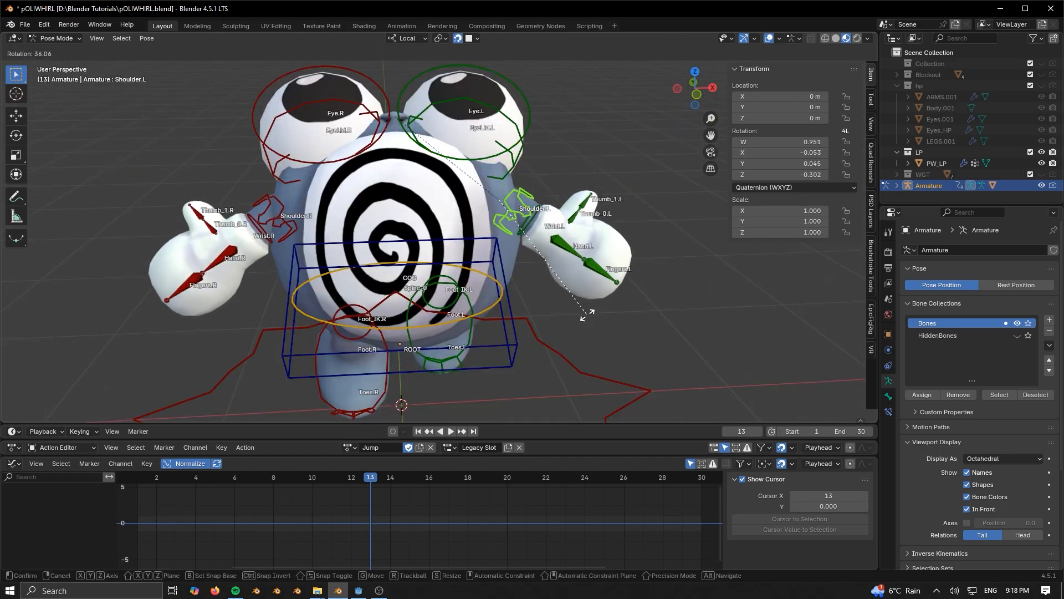
left_click(584, 314)
middle_click_drag(583, 313, 527, 293)
key("r")
left_click(493, 308)
key("r")
left_click(524, 277)
middle_click_drag(524, 277, 447, 224)
key("r")
left_click(498, 183)
Step: Fine-tune the Shoulder.L rotation from the side so both arms trail behind the body
middle_click_drag(498, 183, 553, 197)
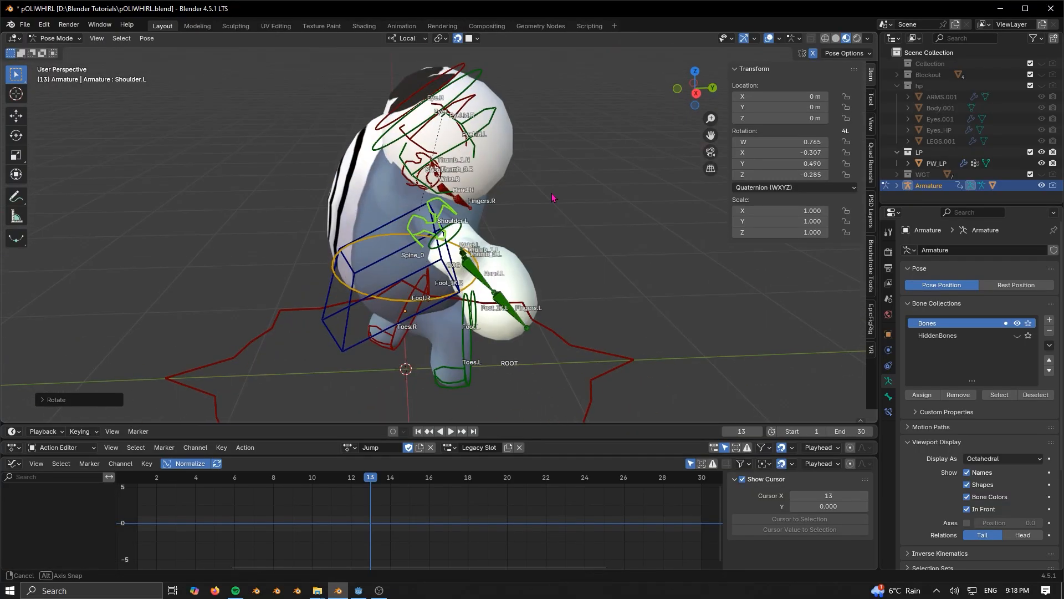
key("r")
left_click(555, 161)
middle_click_drag(554, 161, 588, 194)
key("r")
left_click(585, 242)
Step: Rotate Wrist.L slightly to about W 0.999, X -0.005, Y 0.002, Z -0.038, with the opposite wrist mirrored
middle_click_drag(585, 243, 413, 274)
left_click(364, 221)
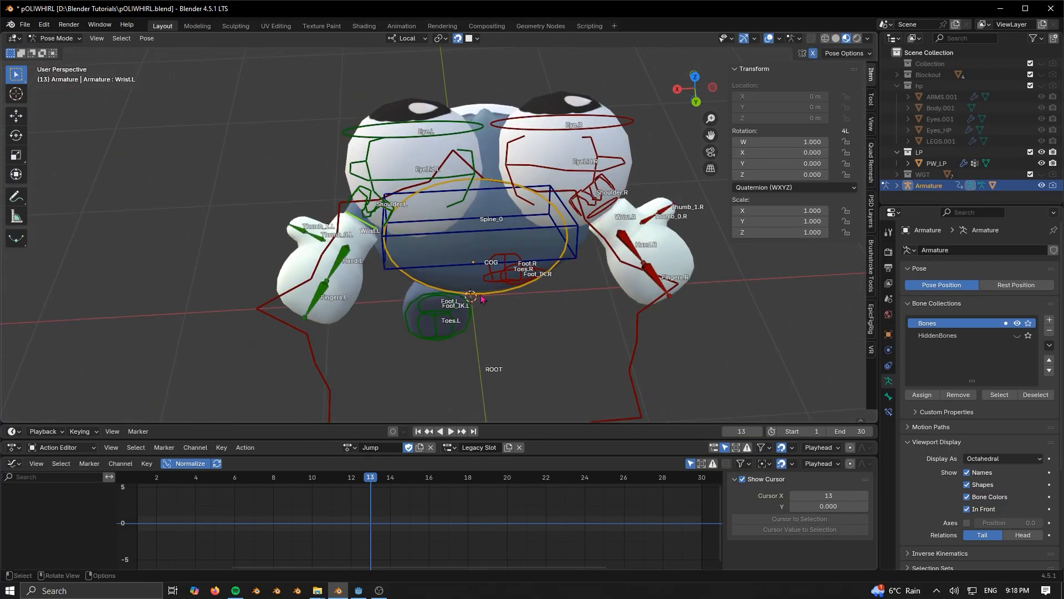
key("r")
left_click(551, 320)
middle_click_drag(550, 321, 547, 284)
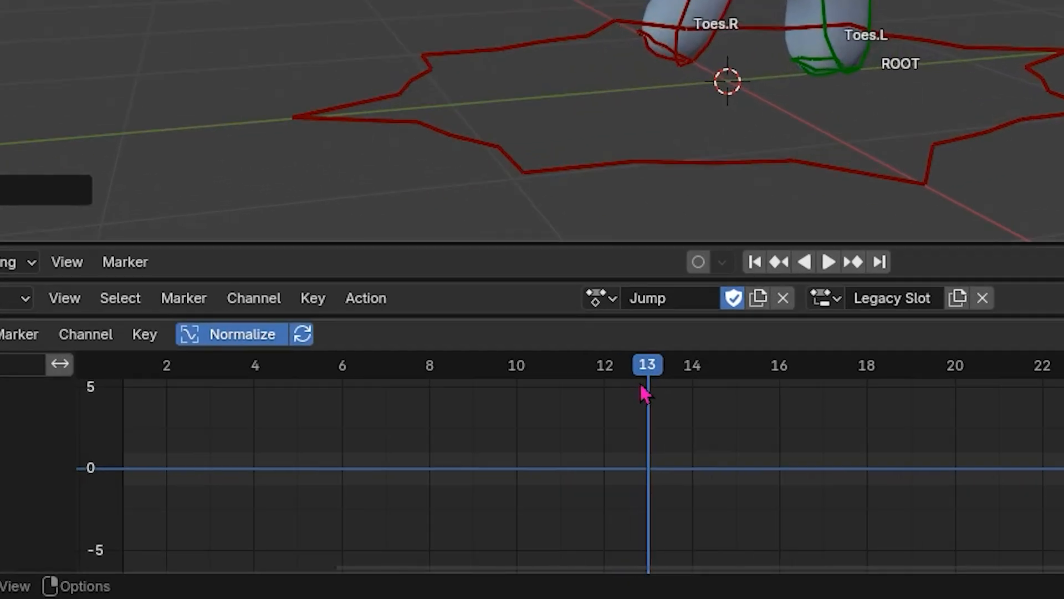
Step: At frame 1, select all bones and insert Location, Rotation & Scale keyframes for the Jump pose
left_click_drag(365, 479, 248, 509)
left_click_drag(482, 390, 49, 398)
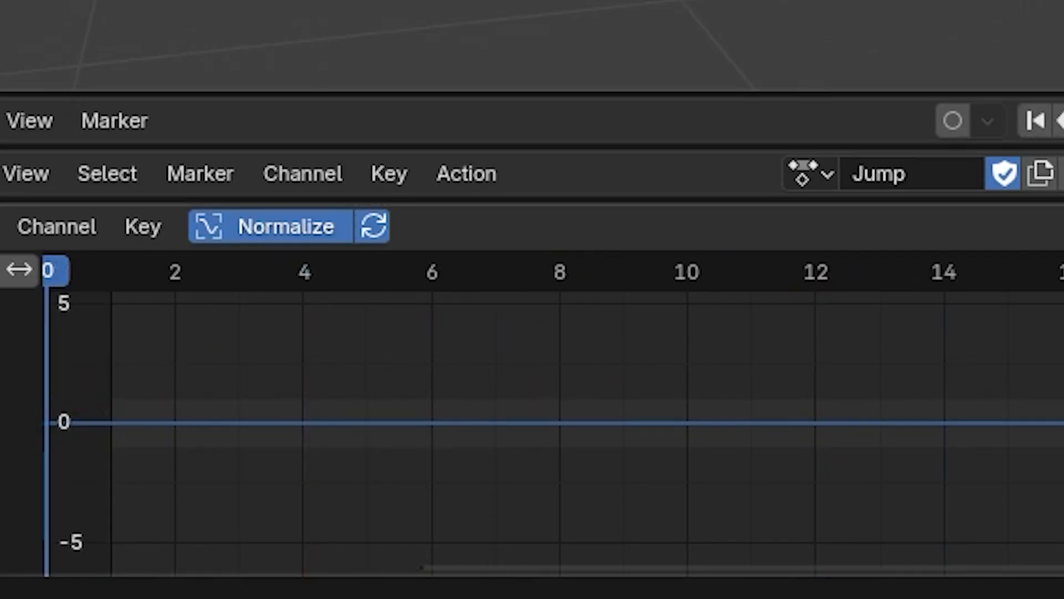
left_click(116, 280)
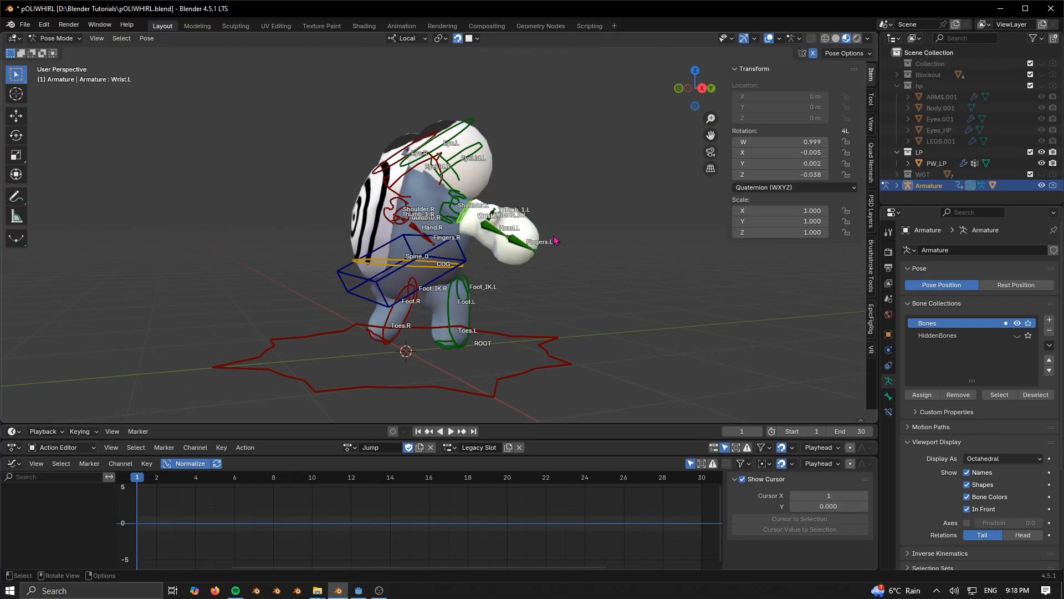
key("a")
middle_click_drag(542, 240, 623, 270)
middle_click_drag(492, 255, 609, 183)
key("i")
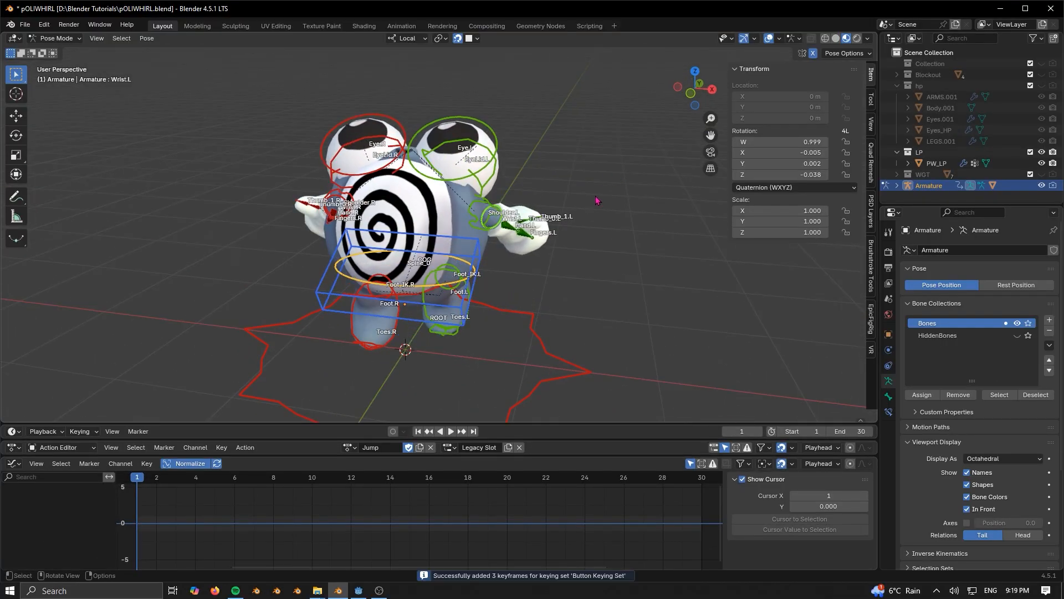
key("k")
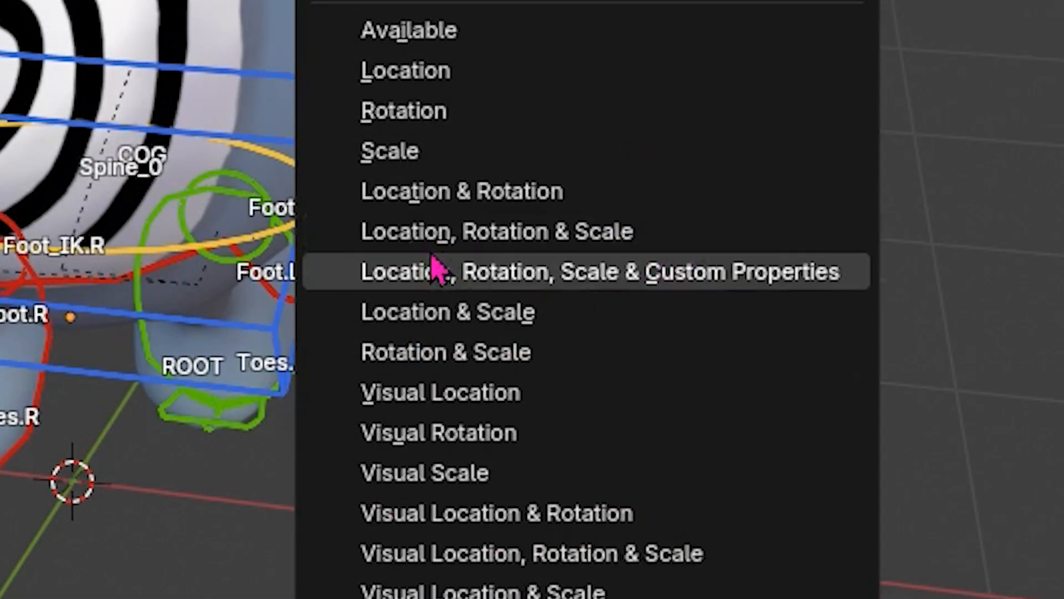
left_click(550, 235)
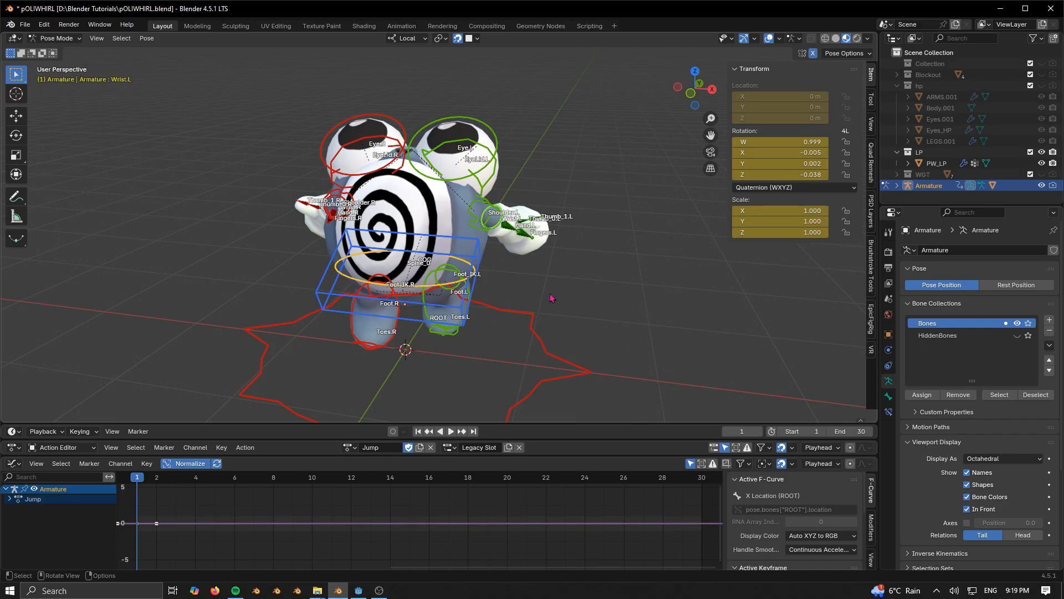
key("i")
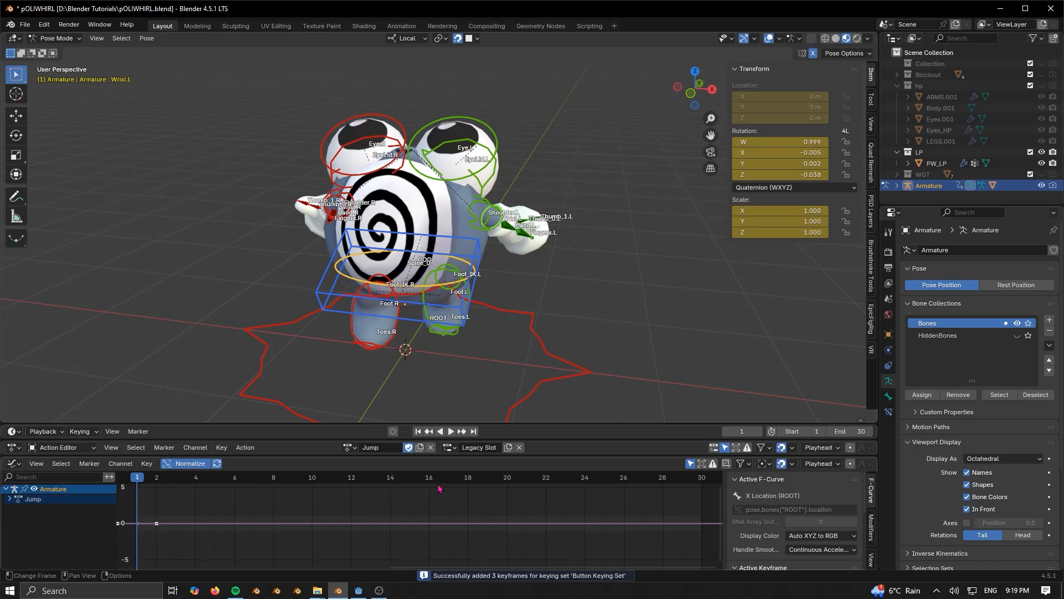
key("Home")
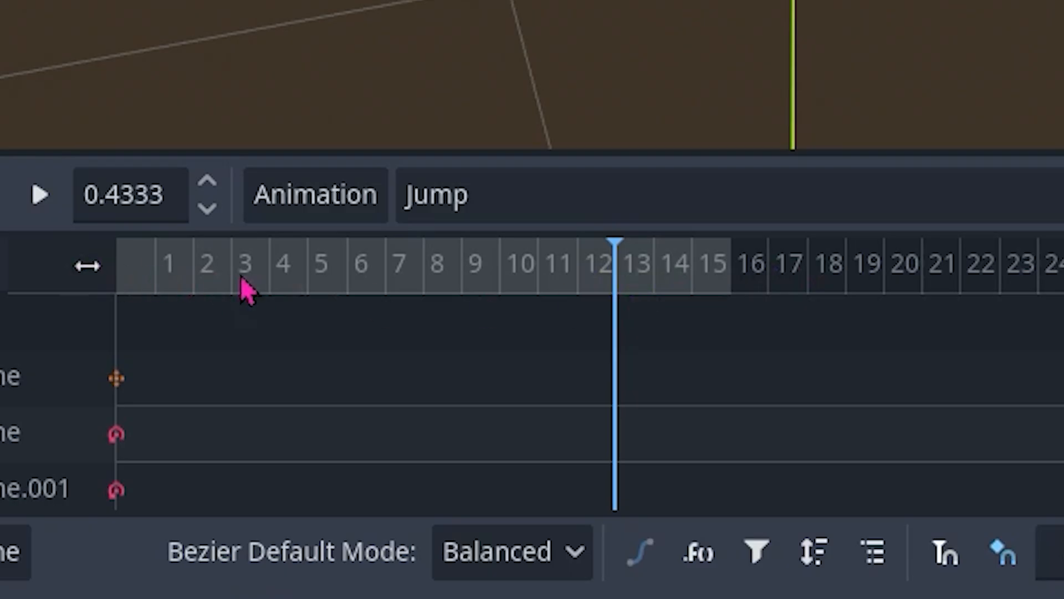
Step: Scrub the reference character's Jump animation in Godot to frame 16 and back to its start, and return to Blender
left_click_drag(116, 282, 751, 289)
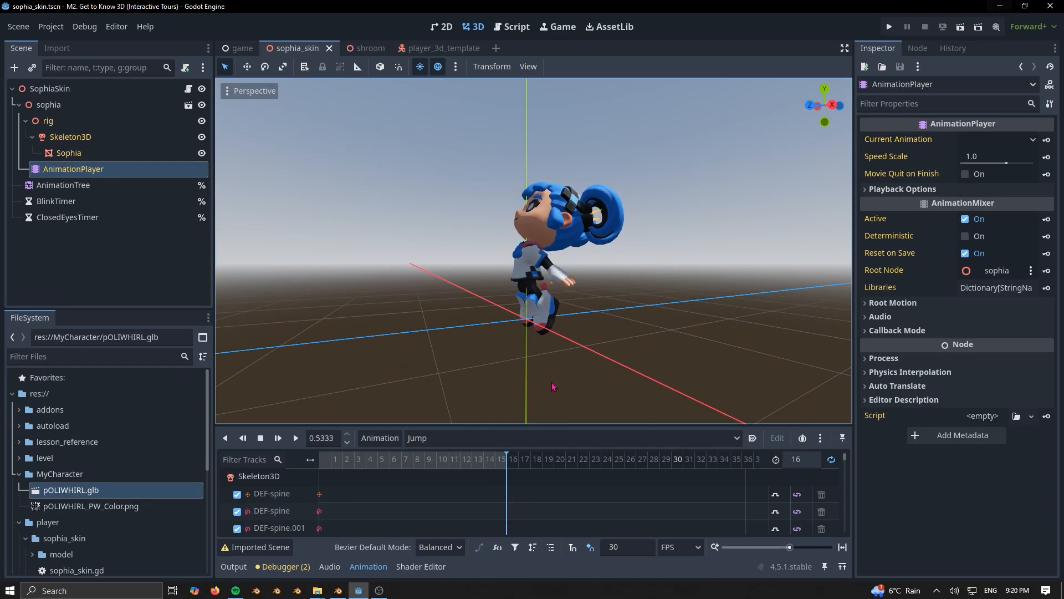
left_click_drag(507, 460, 319, 459)
left_click(992, 8)
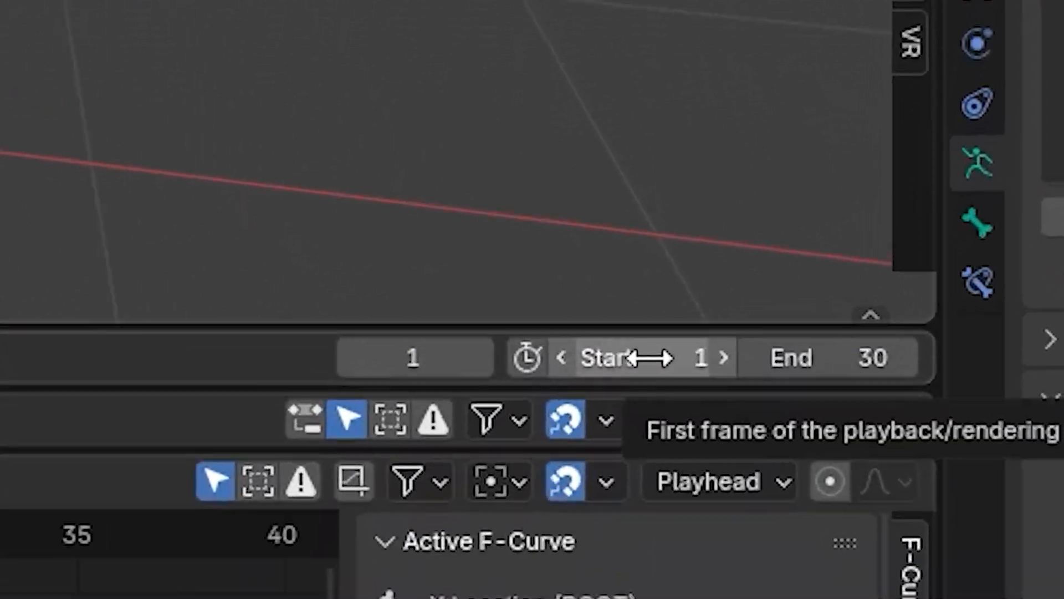
Step: Set the end frame of the playback range to 16
left_click(848, 358)
type("16")
key("Return")
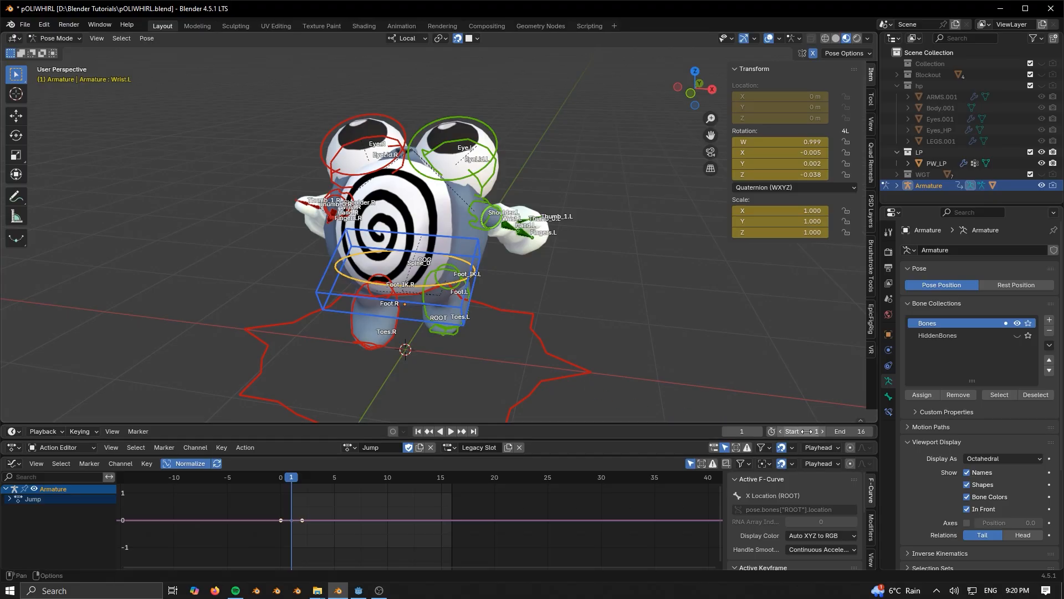
Step: Go to frame 8 and rotate Wrist.L to about W 0.986, X -0.042, Y 0.043, Z -0.155
left_click_drag(348, 478, 368, 481)
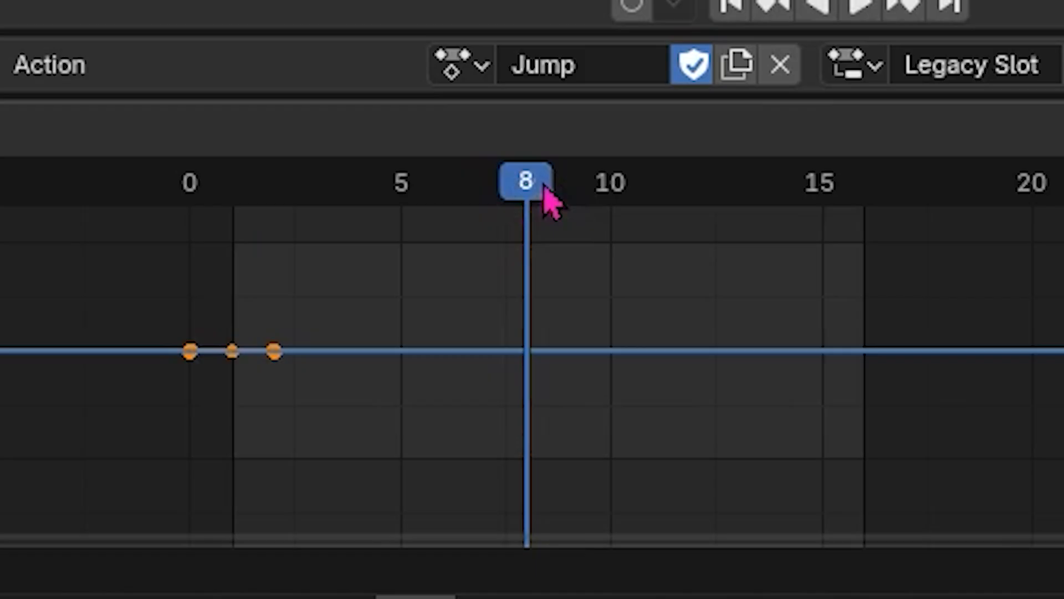
scroll(507, 250, "up", 3)
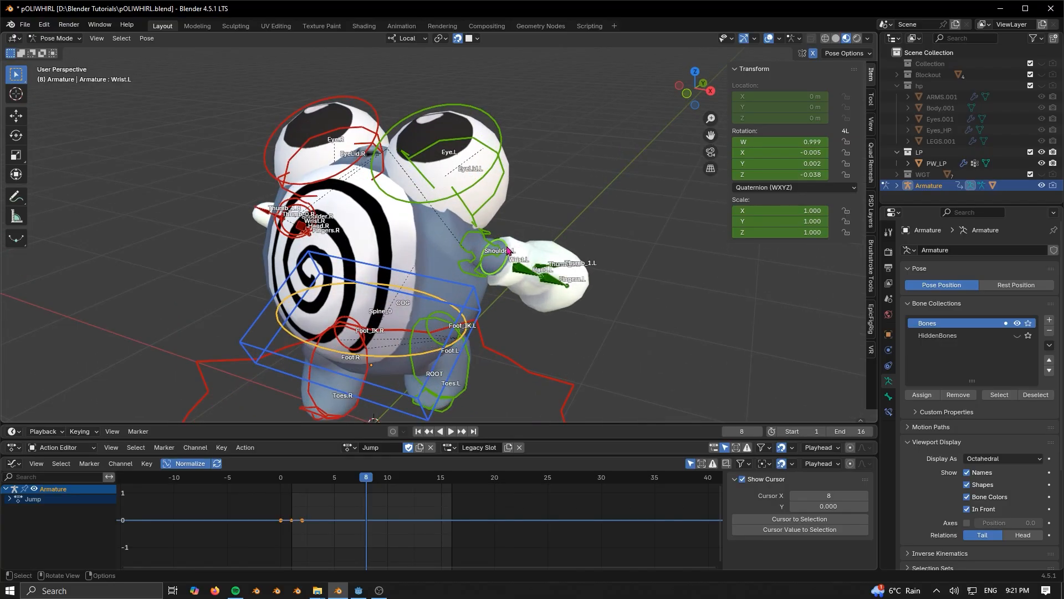
mouse_move(493, 291)
middle_mouse_down()
mouse_move(486, 305)
mouse_move(498, 312)
mouse_move(497, 285)
middle_mouse_up()
key("r")
left_click(498, 275)
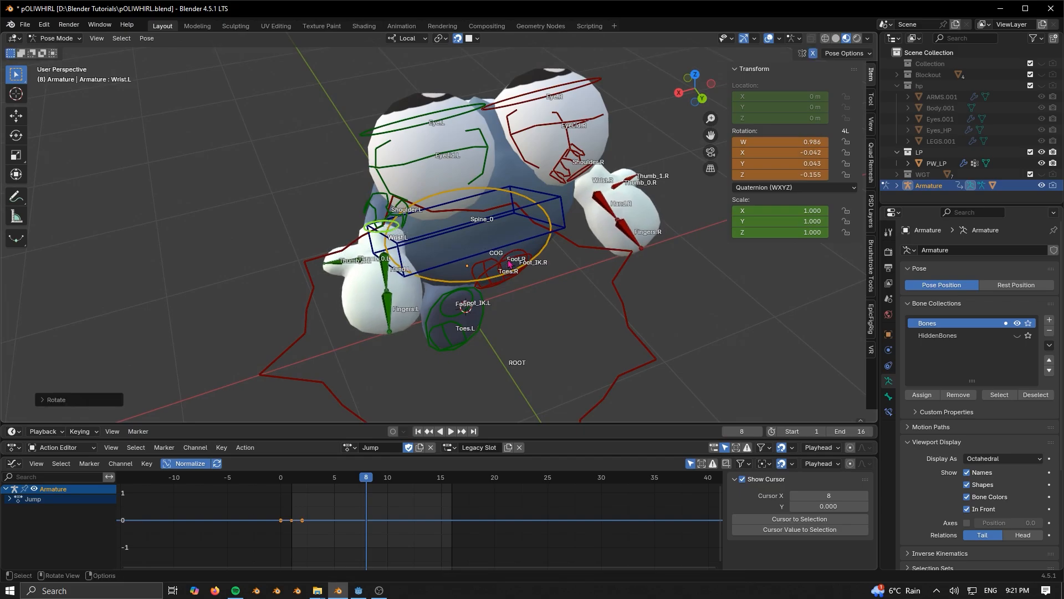
Step: Rotate Shoulder.L by about 9° to about W 0.724, X -0.274, Y 0.574, Z -0.269
middle_click_drag(432, 264, 383, 271)
left_click(458, 232)
key("r")
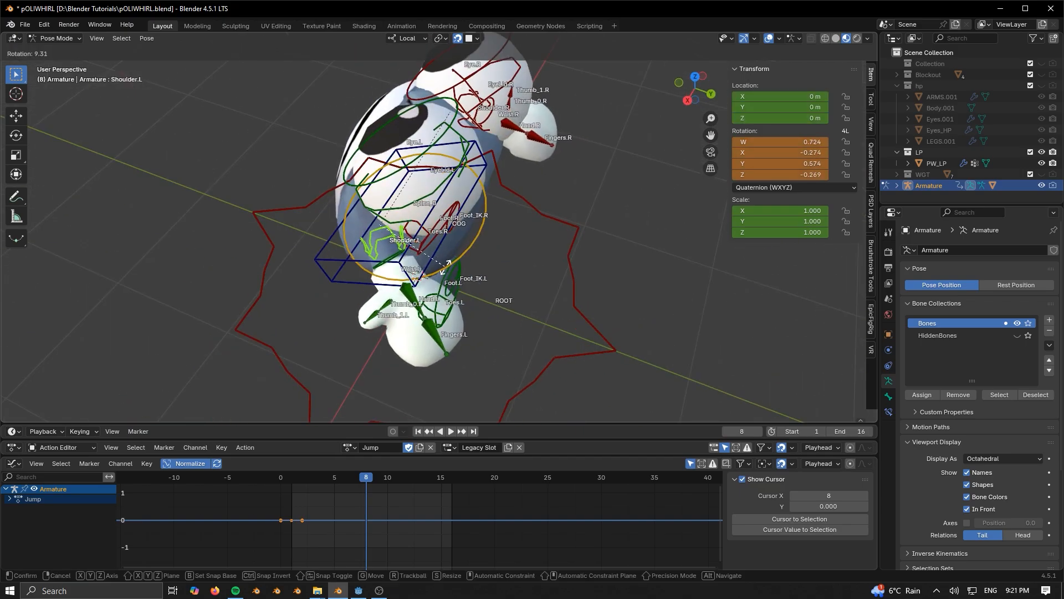
left_click(447, 272)
Step: Rotate the left hand's bones, including Fingers.L and the thumb, slightly to vary the hand pose at frame 8
left_click(413, 308)
key("r")
left_click(463, 305)
left_click(442, 332)
key("r")
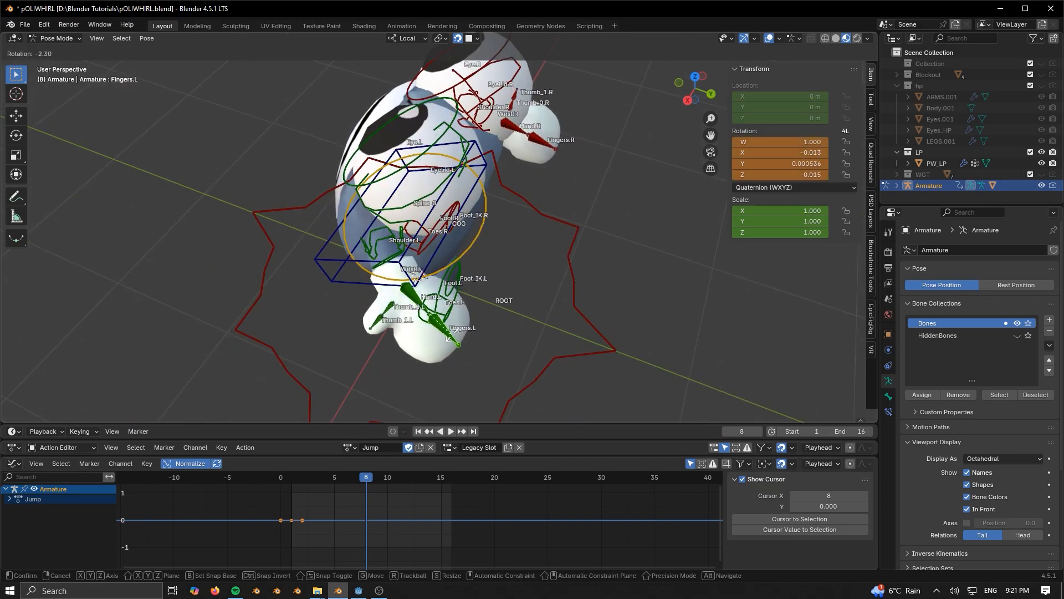
left_click(468, 328)
left_click(387, 312)
key("r")
left_click(484, 314)
Step: Move Foot_IK.L to about X -0.003, Y 0.170, Z 0.413 m, pulling the left leg back and down
middle_click_drag(483, 313, 422, 347)
left_click(416, 350)
key("r")
right_click(460, 334)
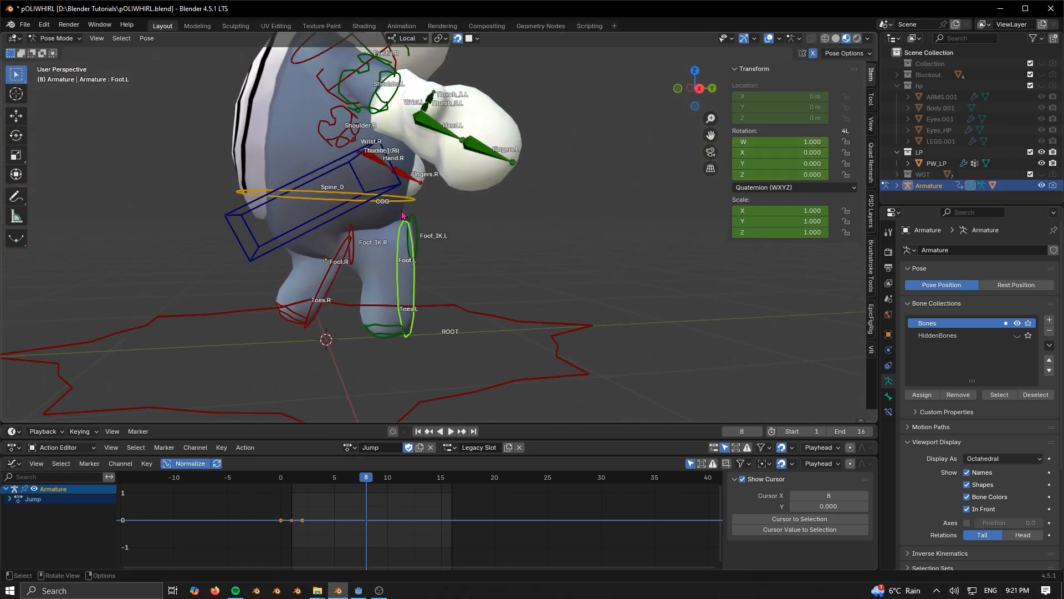
left_click(427, 257)
key("g")
left_click(438, 307)
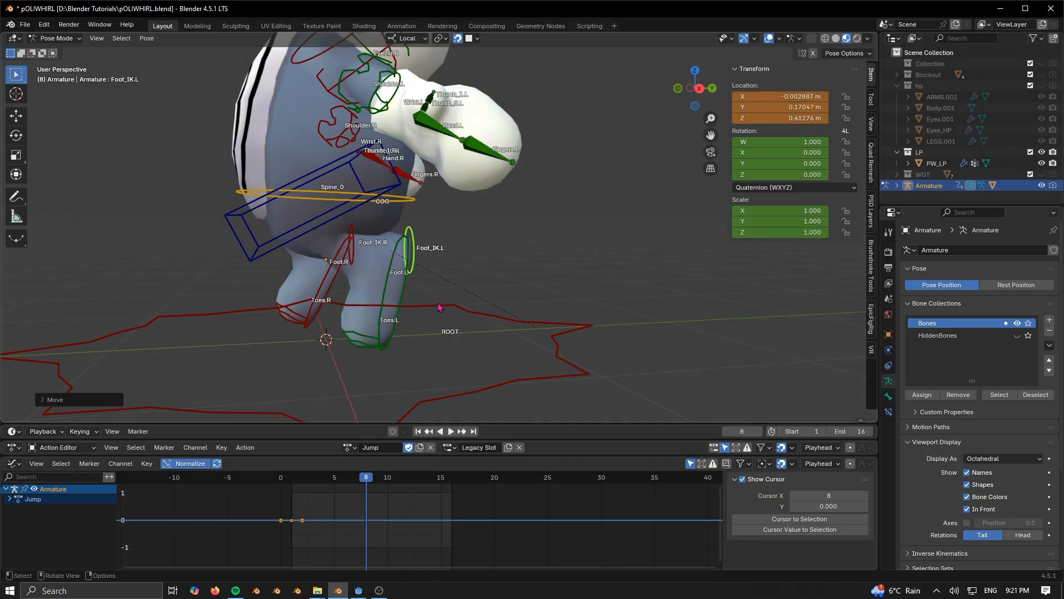
Step: Rotate the Spine_0 bone slightly about its local X axis
left_click(350, 256)
middle_click_drag(388, 258, 444, 306)
scroll(444, 306, "up", 2)
left_click(435, 269)
key("r")
key("x")
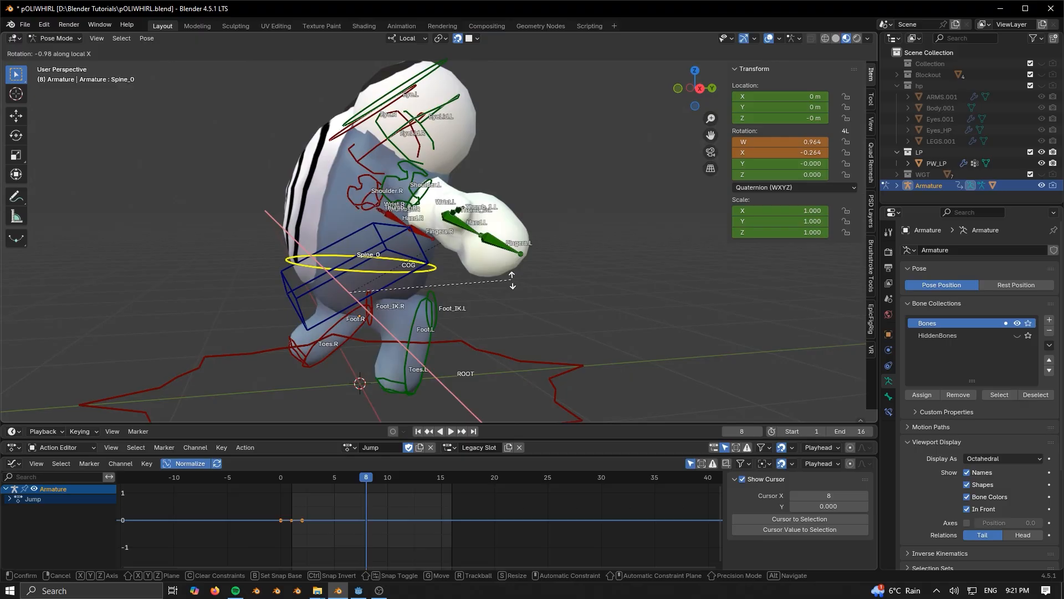
left_click(513, 286)
Step: Rotate the COG bone slightly about its local X axis to tilt the body
left_click(419, 249)
key("r")
key("x")
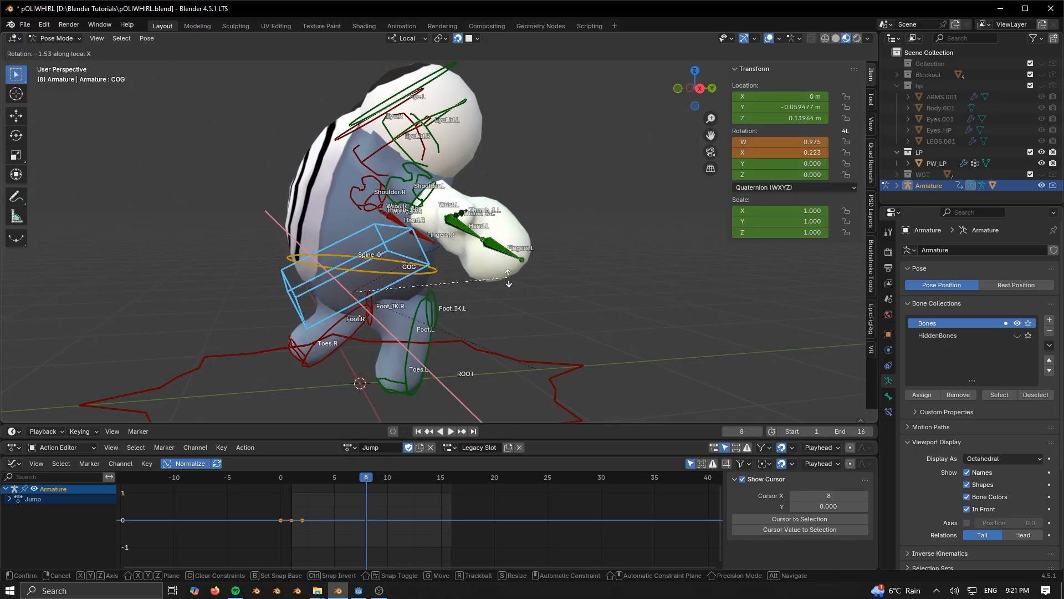
left_click(508, 287)
middle_click_drag(411, 79, 399, 167)
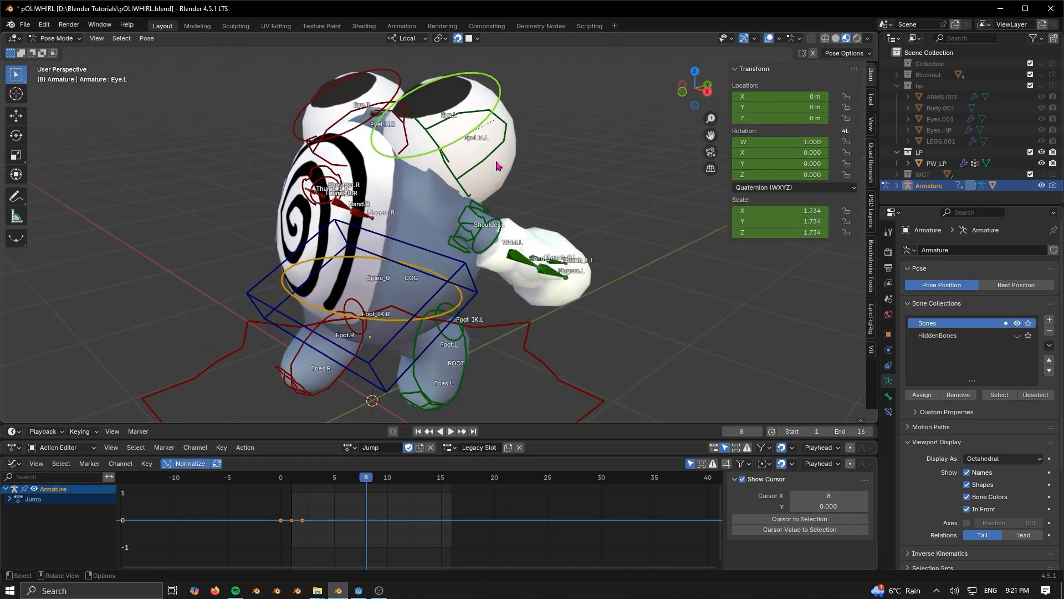
left_click(397, 169)
middle_click_drag(384, 125, 338, 145)
left_click(412, 135, "shift")
key("r")
right_click(587, 175)
middle_click_drag(589, 176, 571, 170)
key("r")
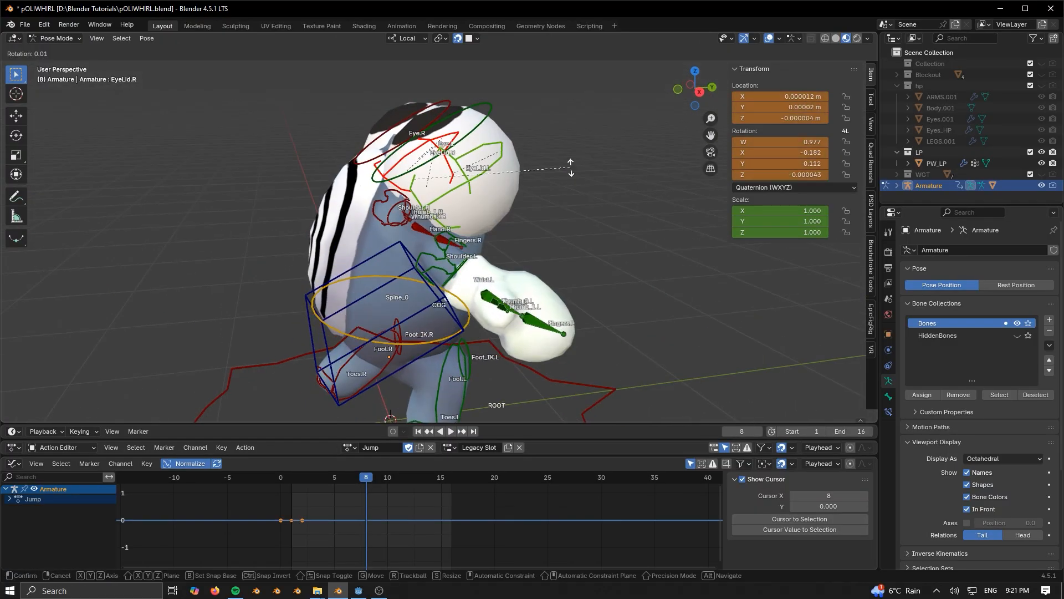
right_click(583, 176)
Step: Rotate EyeLid.L about its local X axis to about W 0.965, X -0.235, Y -0.112, Z -0.006, mirroring the other eyelid
left_click(481, 168)
key("r")
key("x")
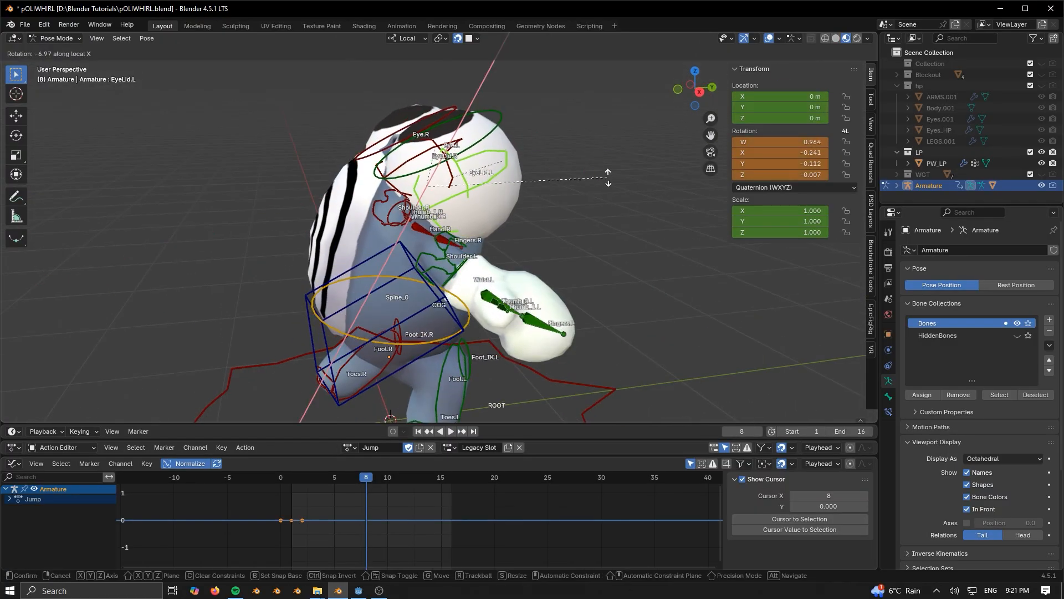
left_click(608, 175)
Step: Insert keyframes for all bones at frame 8 to store the changed jump pose
middle_click_drag(608, 174, 528, 254)
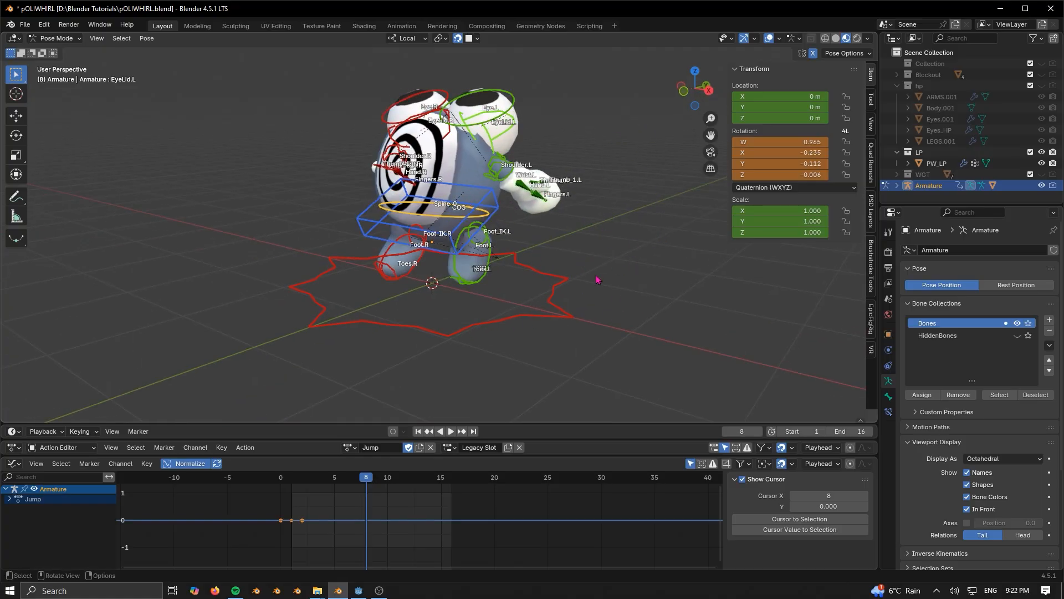
key("k")
left_click(571, 253)
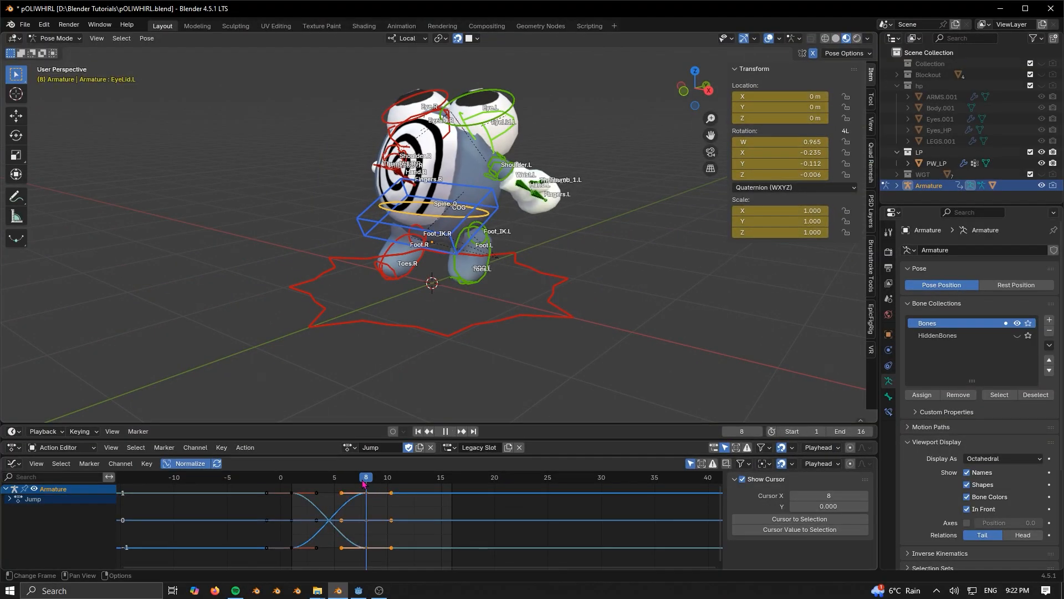
Step: Copy all the keyframes at frame 1 and paste them at frame 16 so the Jump animation loops
left_click_drag(364, 484, 334, 548)
left_click_drag(256, 488, 331, 568)
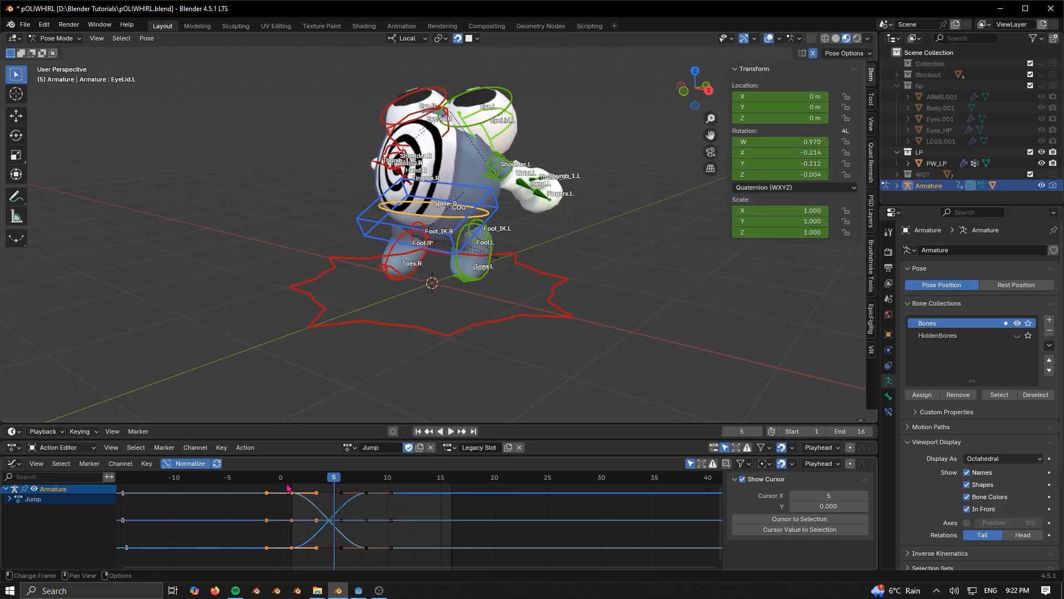
left_click_drag(288, 484, 289, 483)
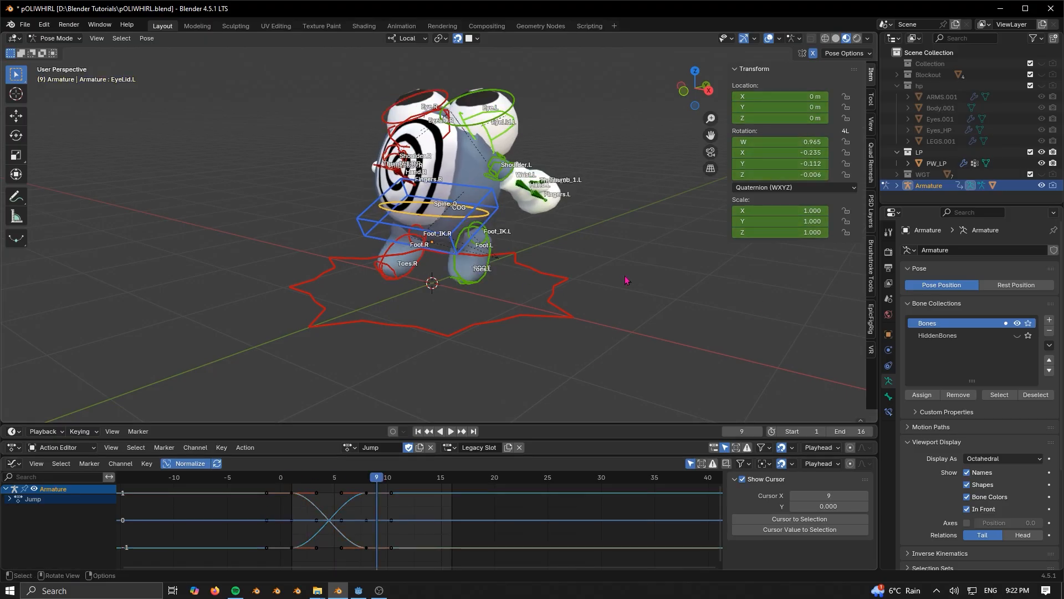
left_click_drag(279, 561, 304, 488)
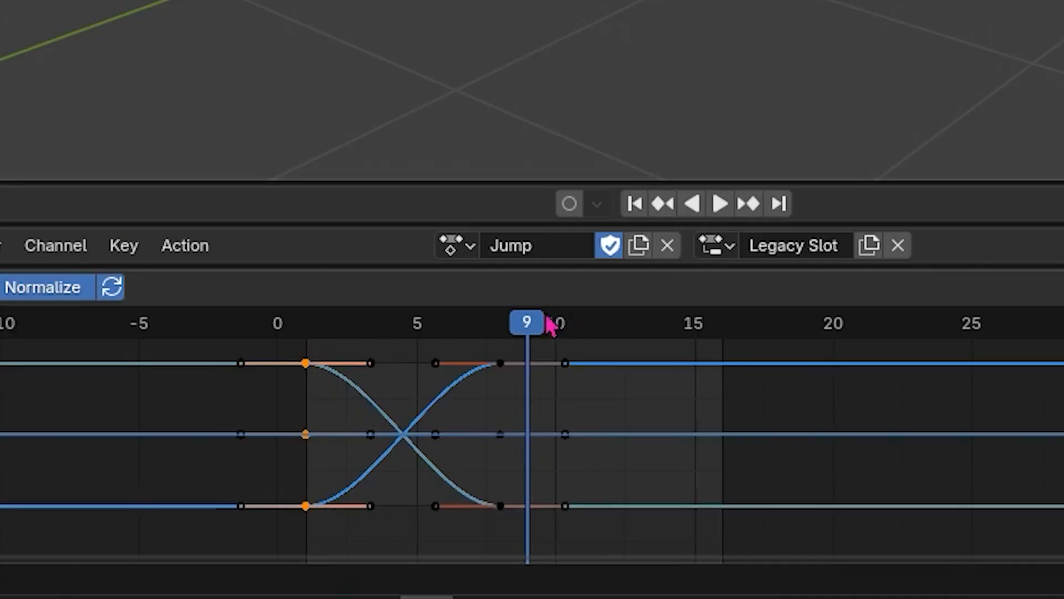
left_click_drag(548, 324, 738, 346)
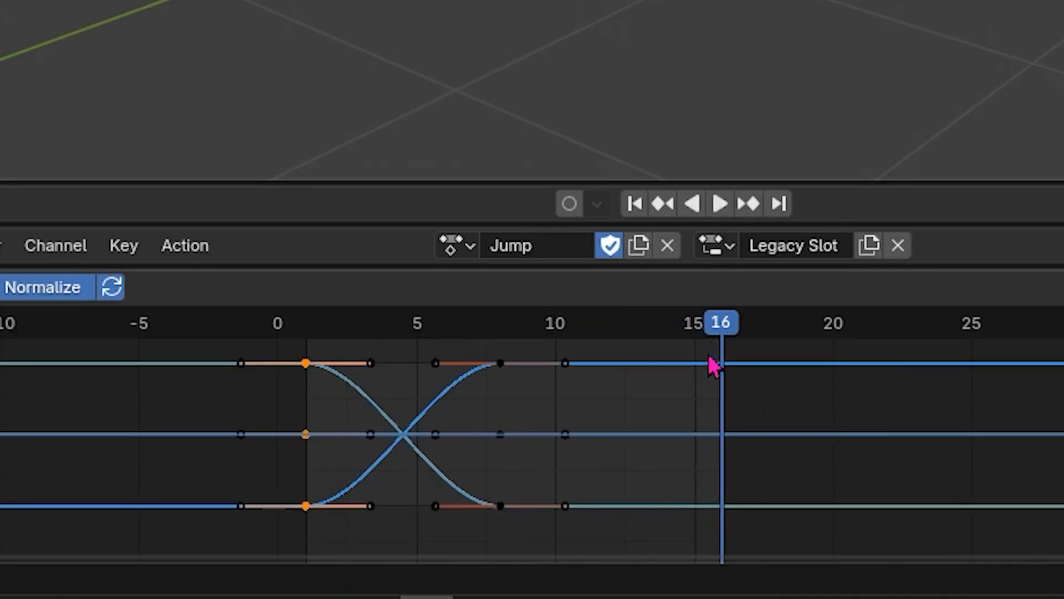
key("ctrl+v")
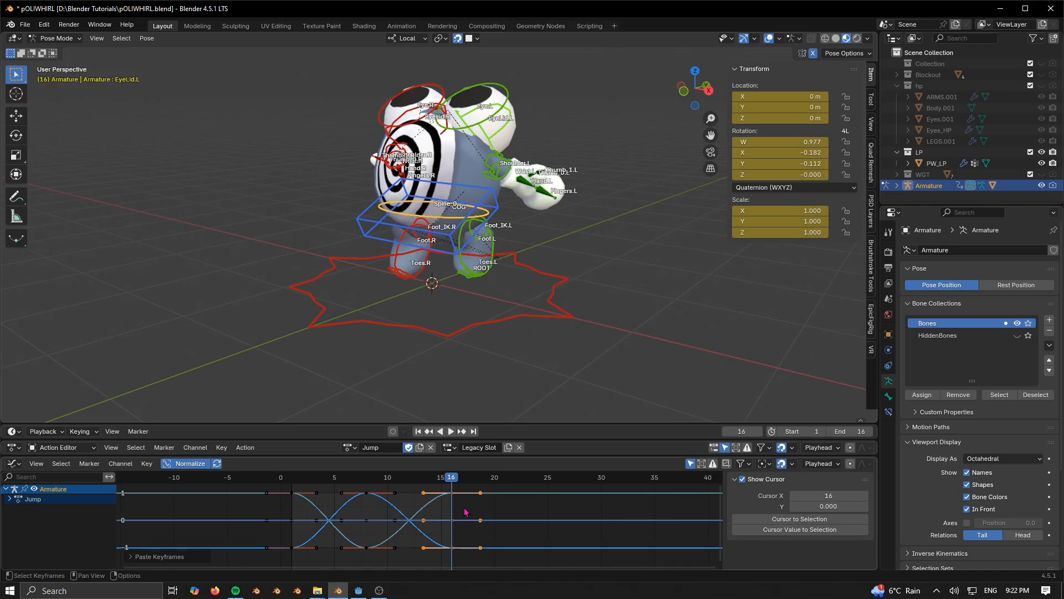
Step: Play the looping Jump animation from the side and select the Spine_0 bone
left_click(450, 432)
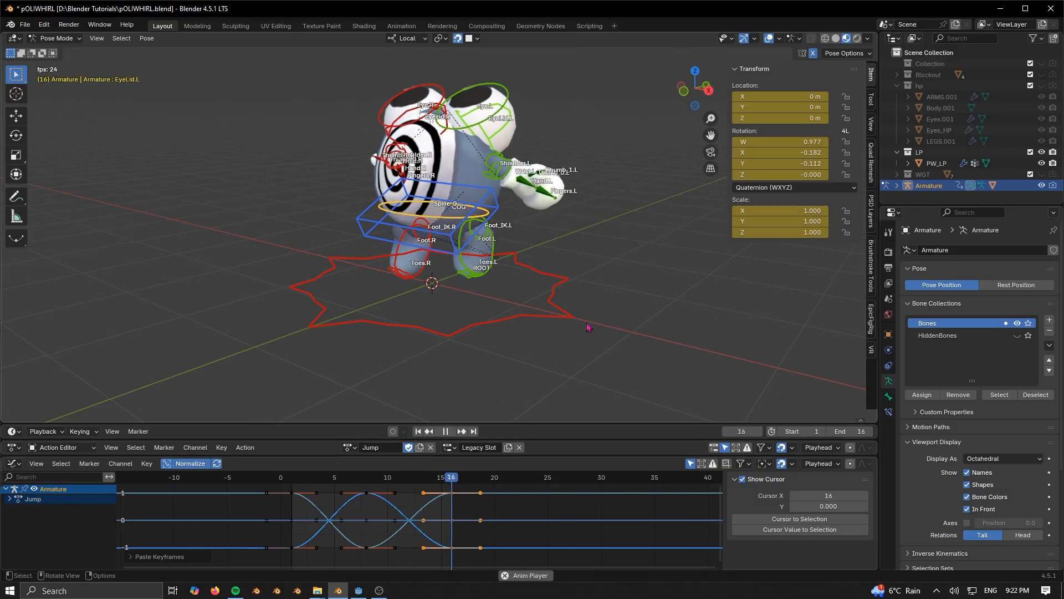
middle_click_drag(549, 311, 526, 306)
left_click(464, 187)
left_click(388, 208)
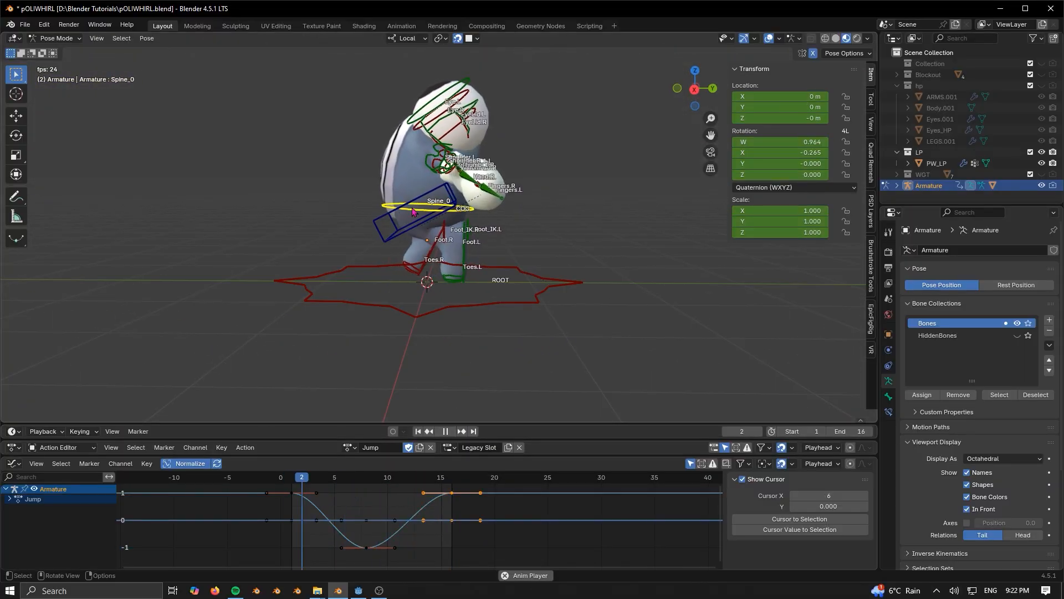
Step: Stop playback and delete the Spine_0 bone's keyframes at frame 8 of the Jump animation
middle_click_drag(386, 211, 460, 233)
left_click(445, 431)
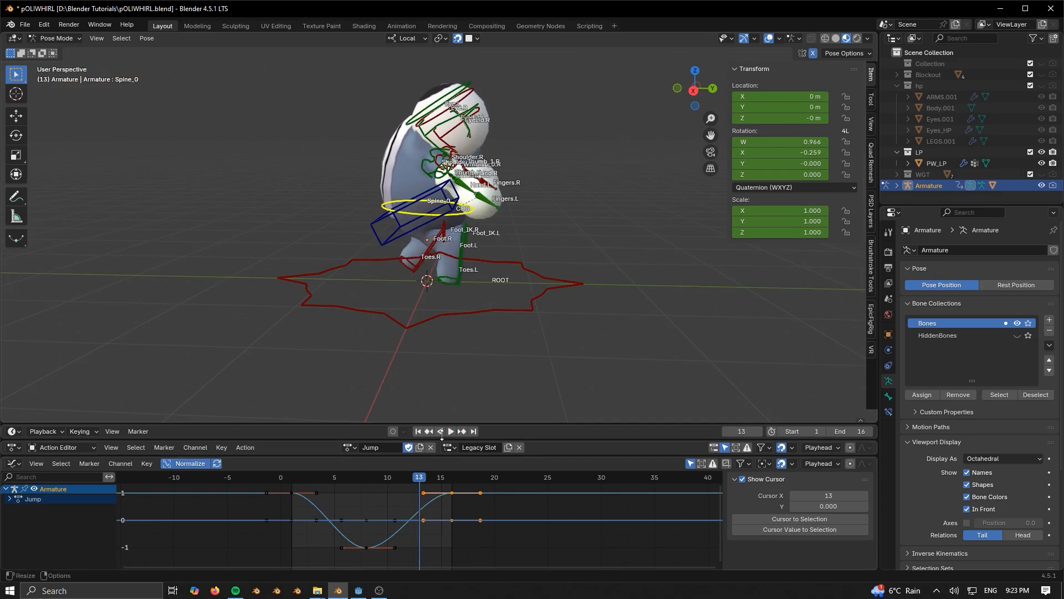
left_click(425, 217)
left_click(425, 217)
middle_click_drag(426, 219, 443, 208)
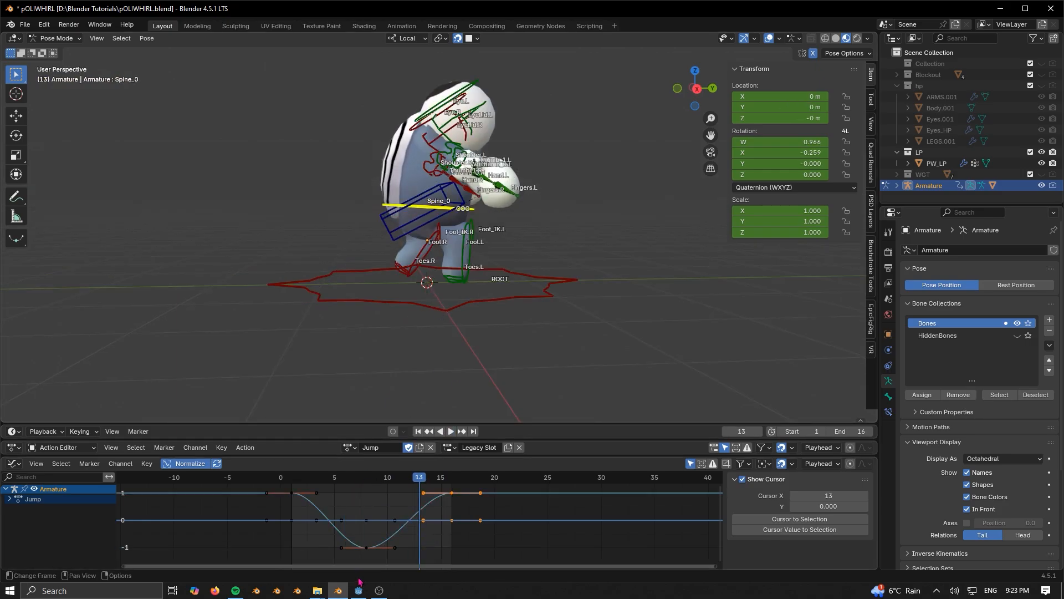
left_click(376, 531)
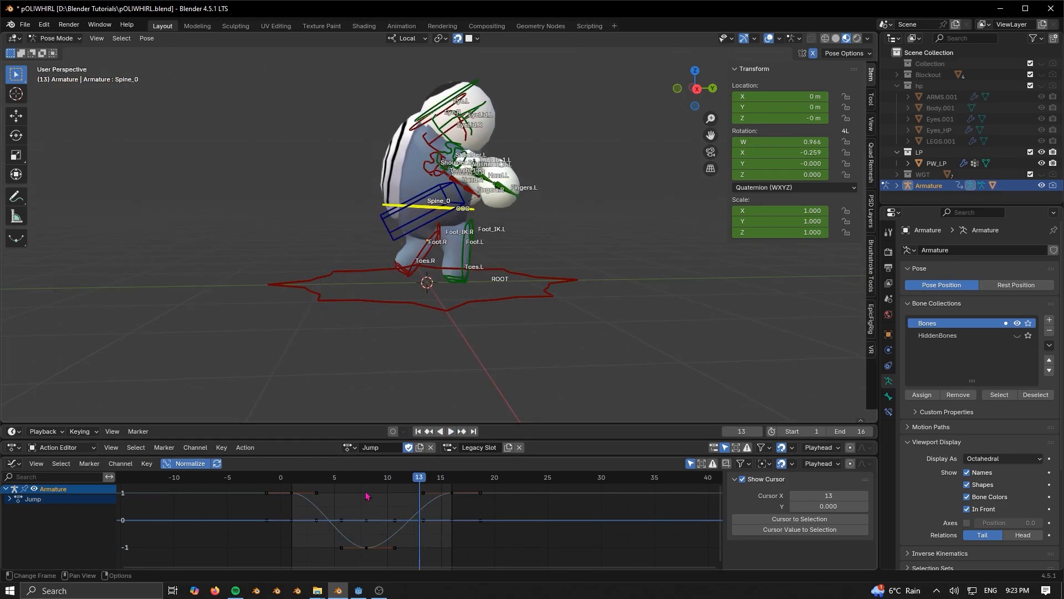
left_click_drag(366, 496, 385, 557)
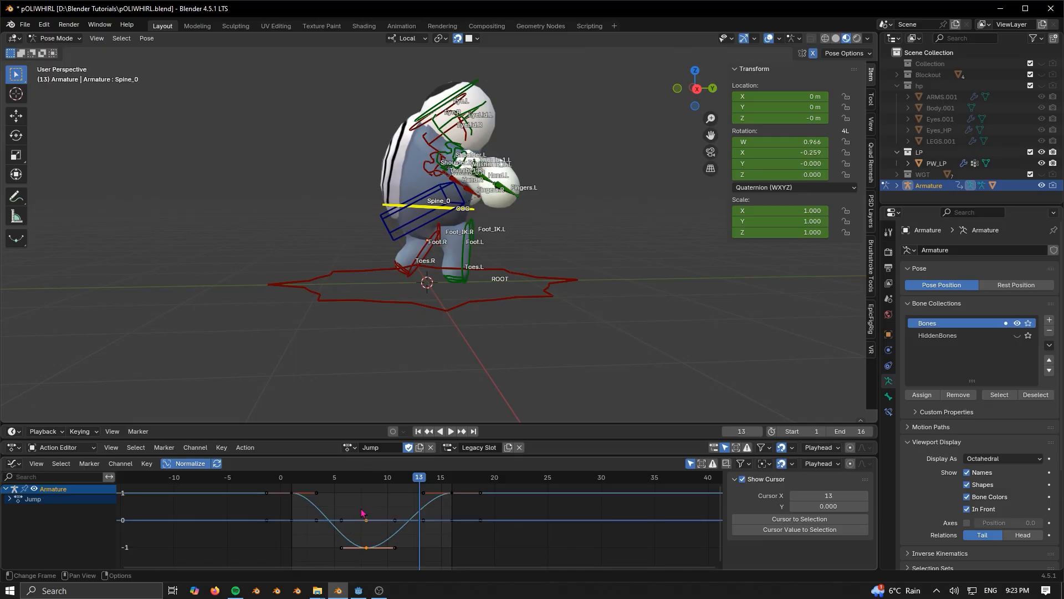
key("x")
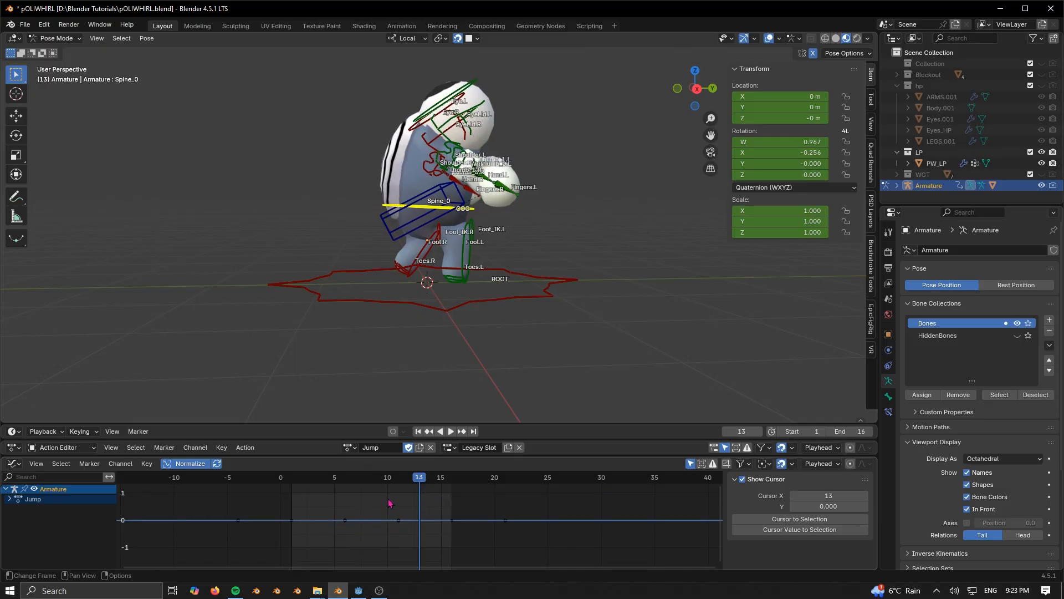
Step: Play the Jump animation and scrub from frame 1 to frame 16 to compare the loop's start and end poses
left_click(450, 431)
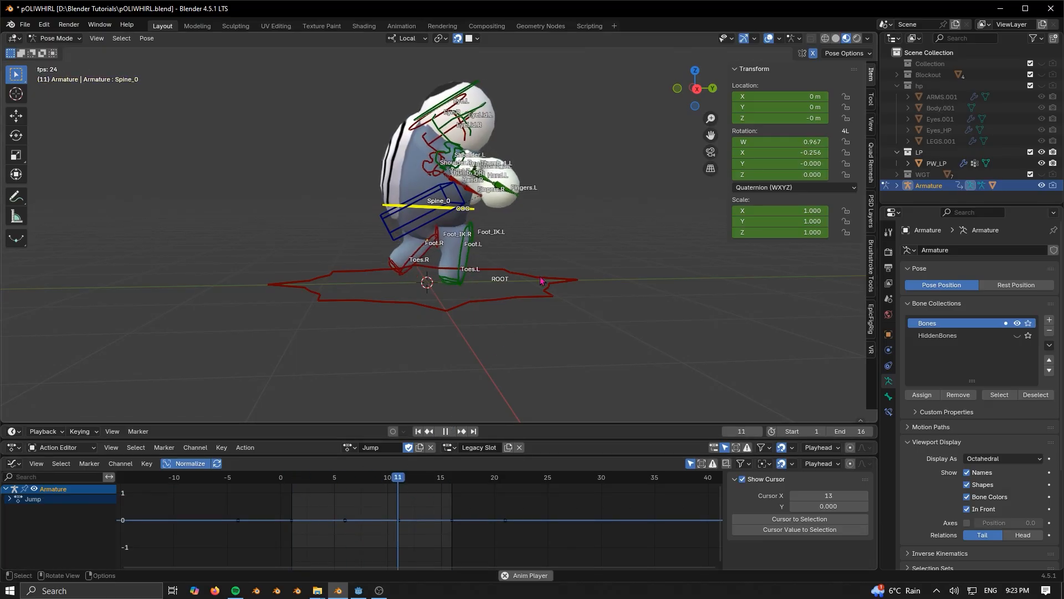
middle_click_drag(438, 266, 466, 355)
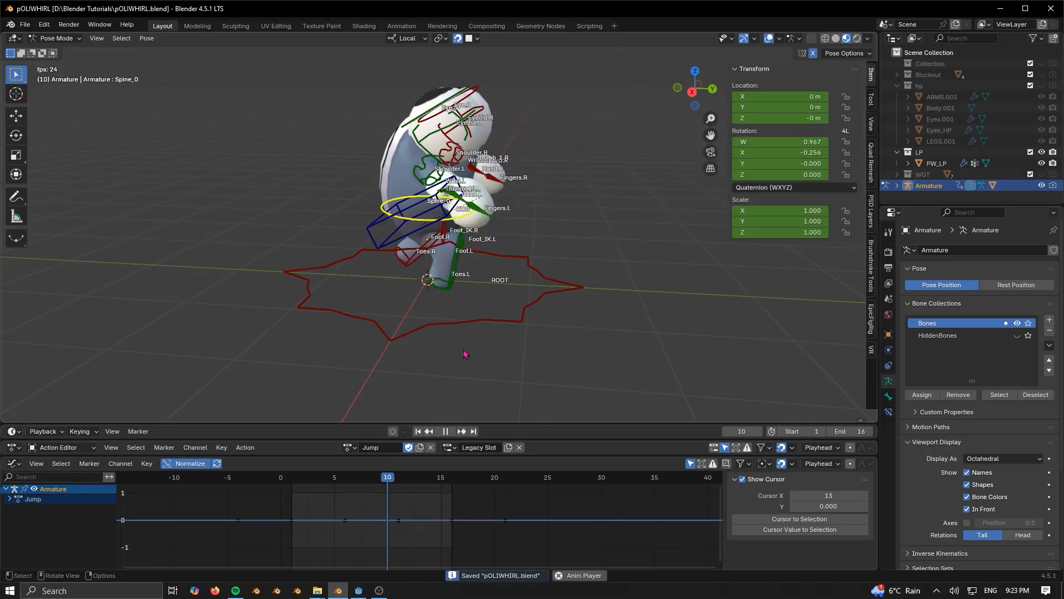
left_click_drag(362, 490, 450, 491)
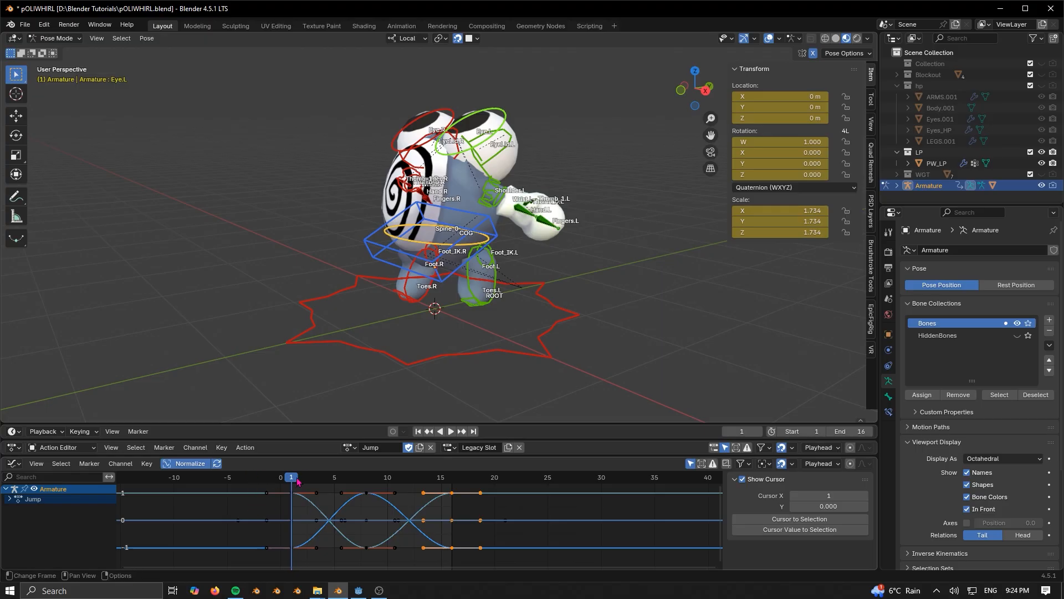
left_click_drag(298, 481, 444, 479)
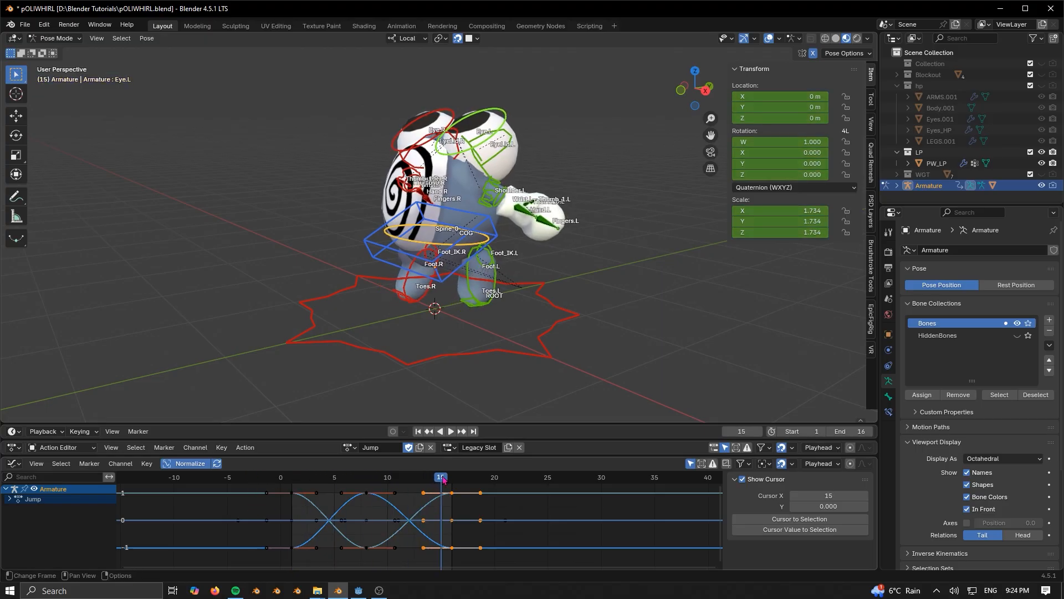
key("Right")
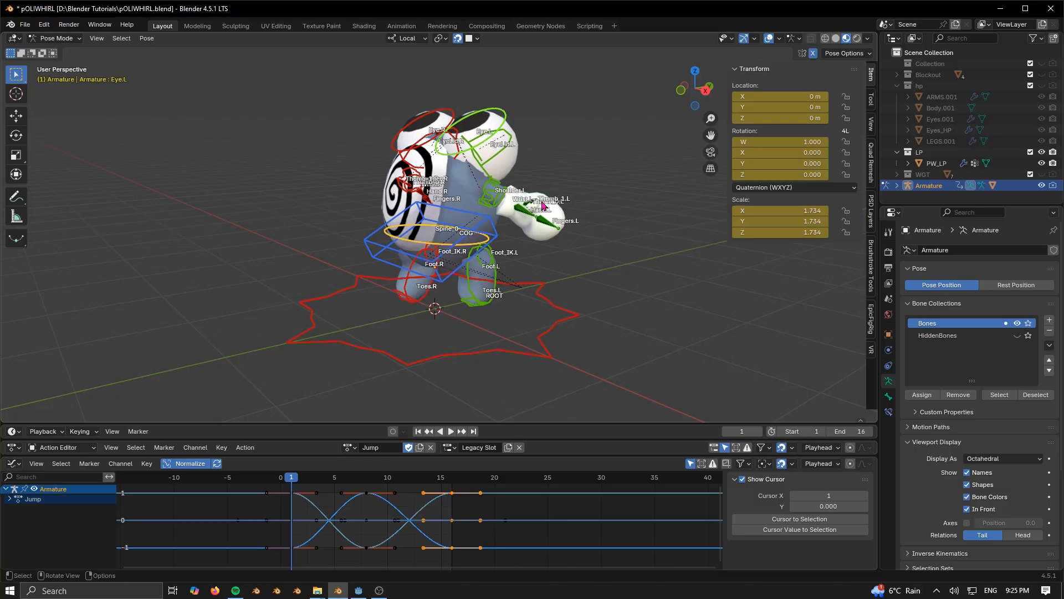
Step: Deselect all curve keys and select only the Jump keyframes at frame 16
left_click(513, 561)
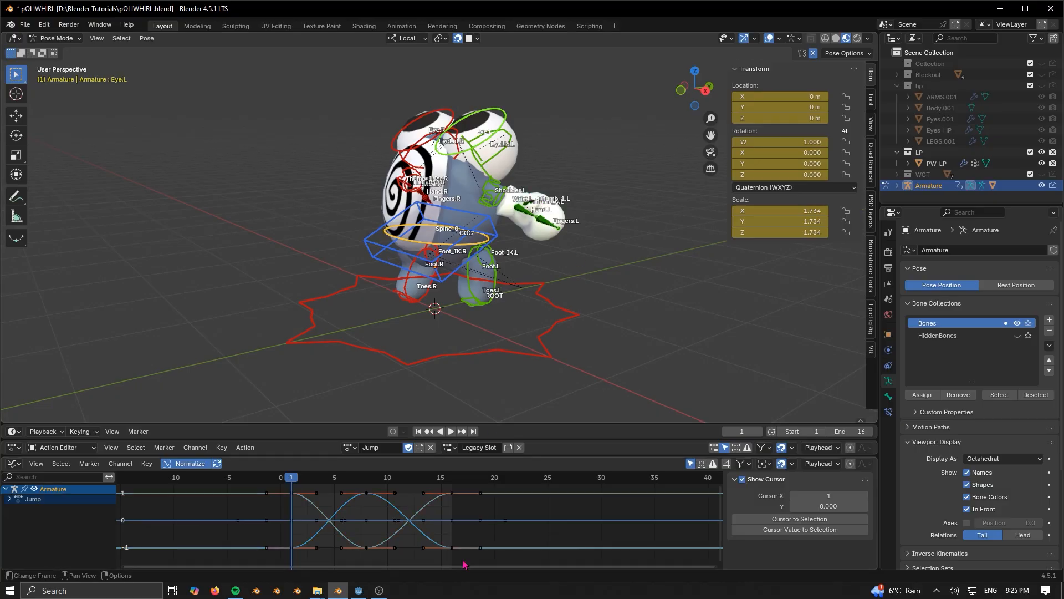
left_click_drag(443, 491, 446, 490)
key("space")
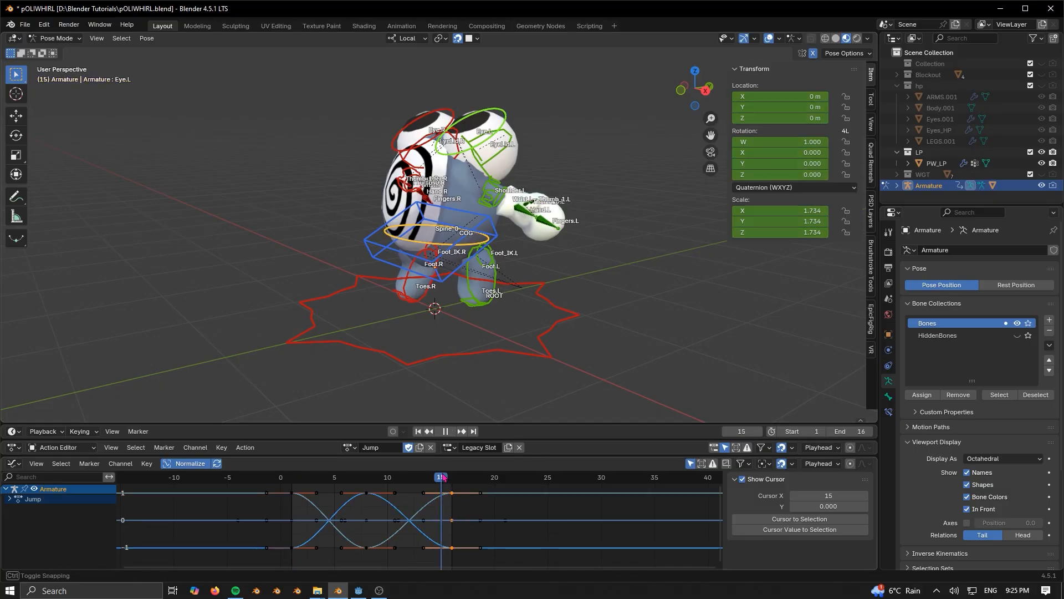
key("g")
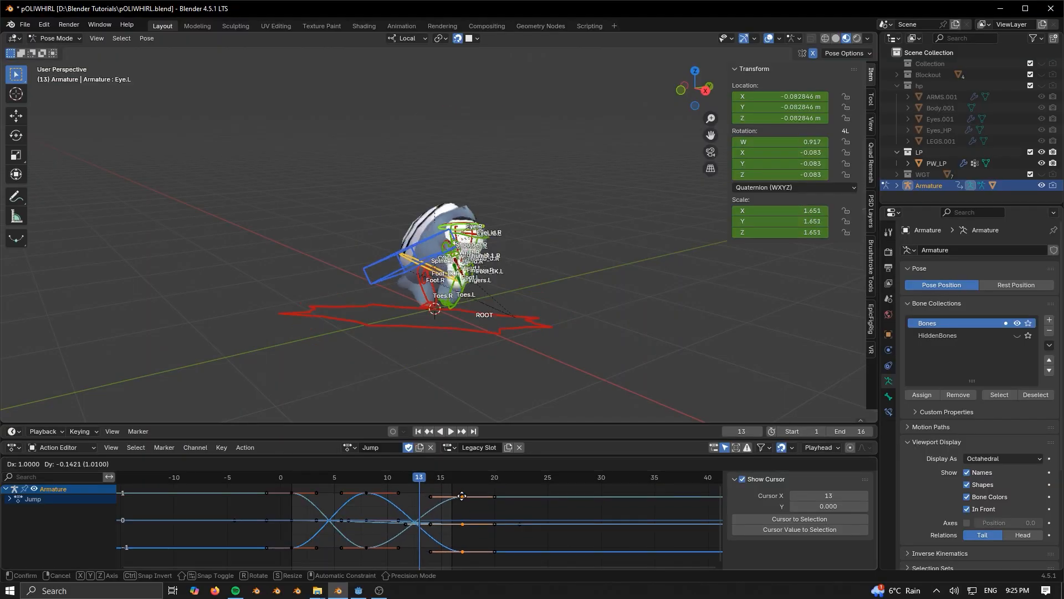
left_click(451, 490)
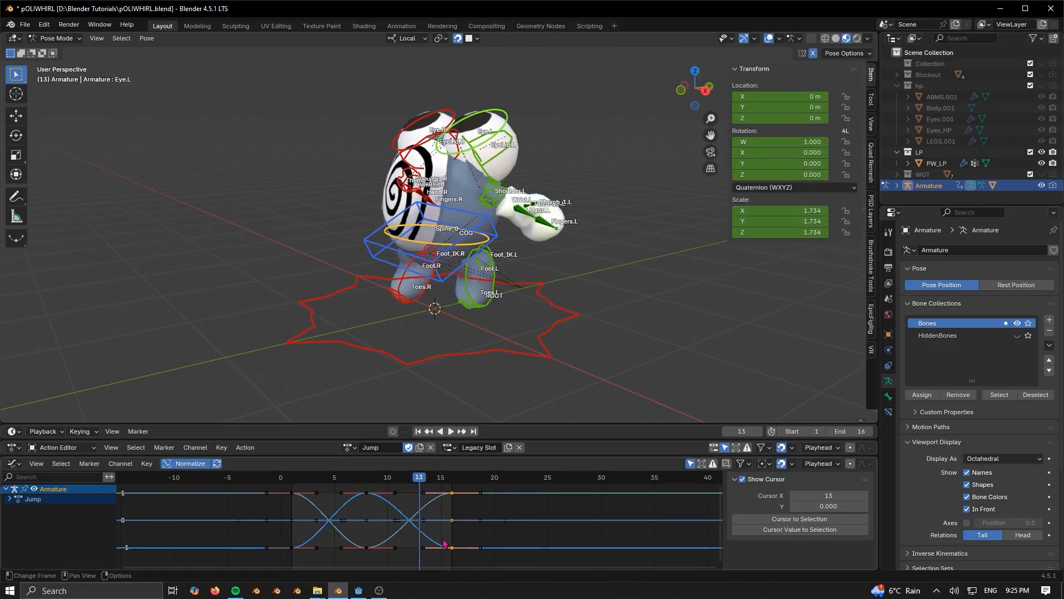
scroll(445, 539, "up", 3)
middle_click_drag(466, 538, 438, 539)
scroll(437, 515, "down", 2)
key("g")
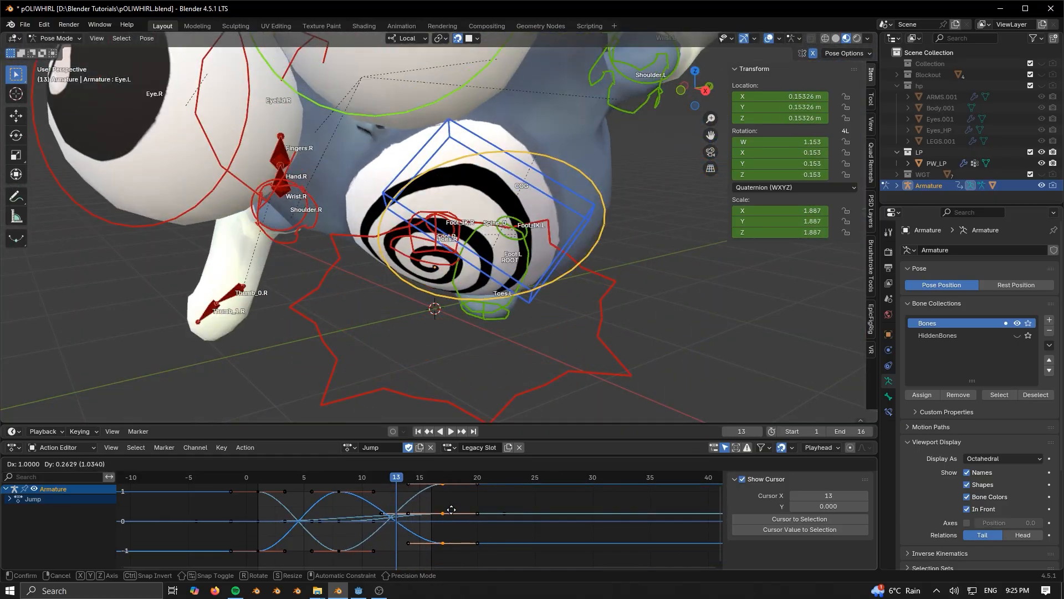
key("Escape")
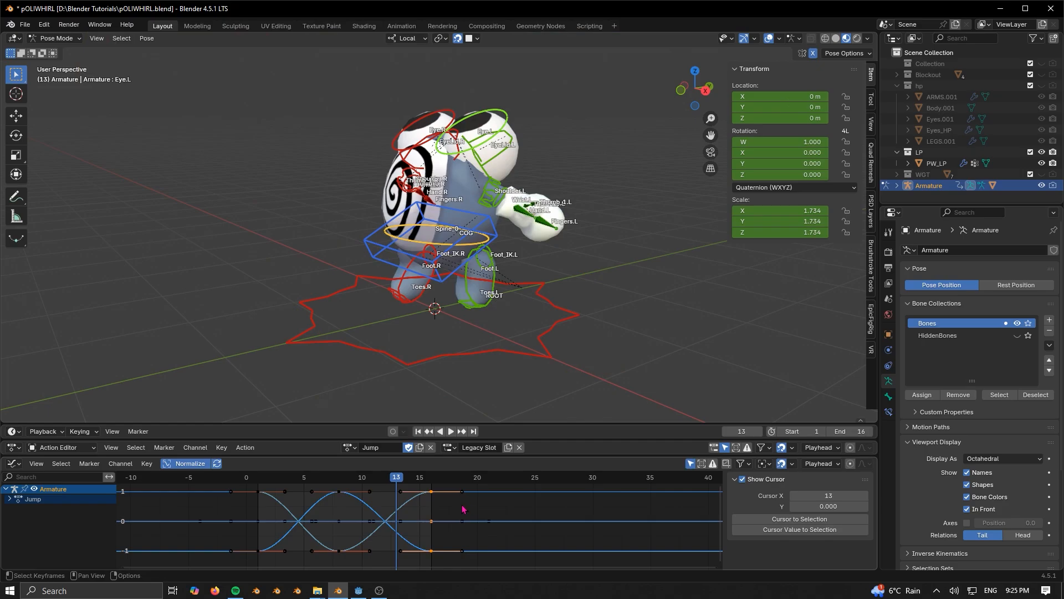
Step: Move the selected frame 16 keyframes along the time axis only to frame 17 and frame all the curves
key("g")
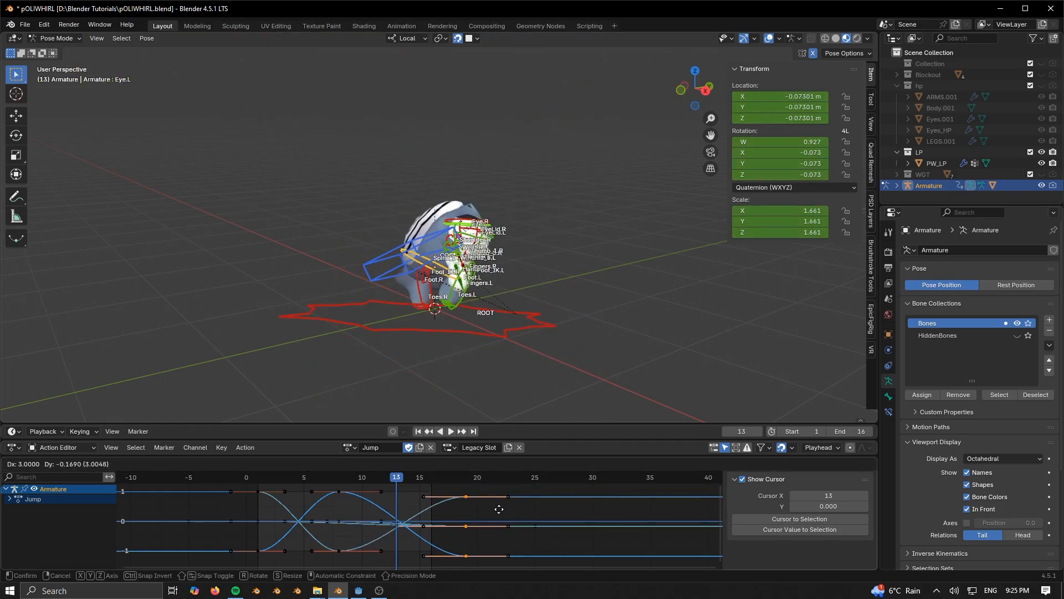
key("x")
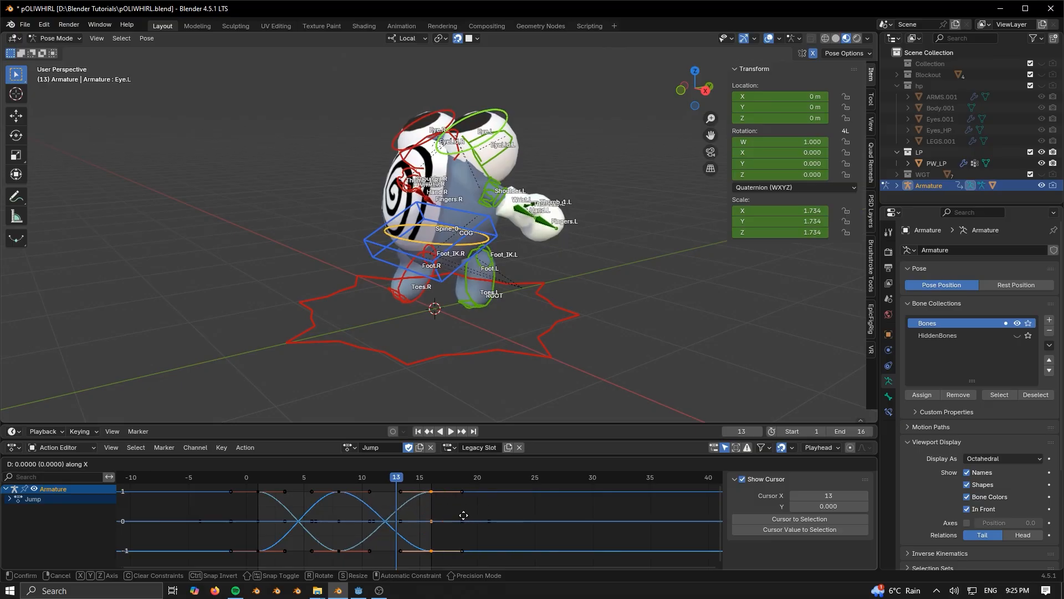
left_click(469, 514)
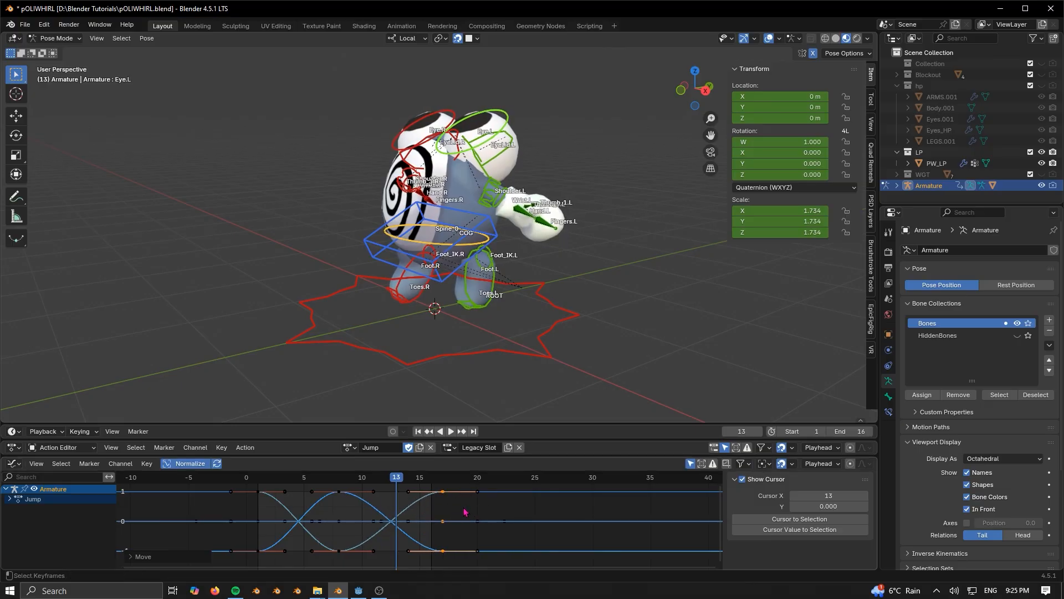
scroll(462, 510, "up", 5, "alt")
scroll(460, 508, "up", 5)
middle_click_drag(461, 509, 462, 542)
scroll(461, 541, "up", 5)
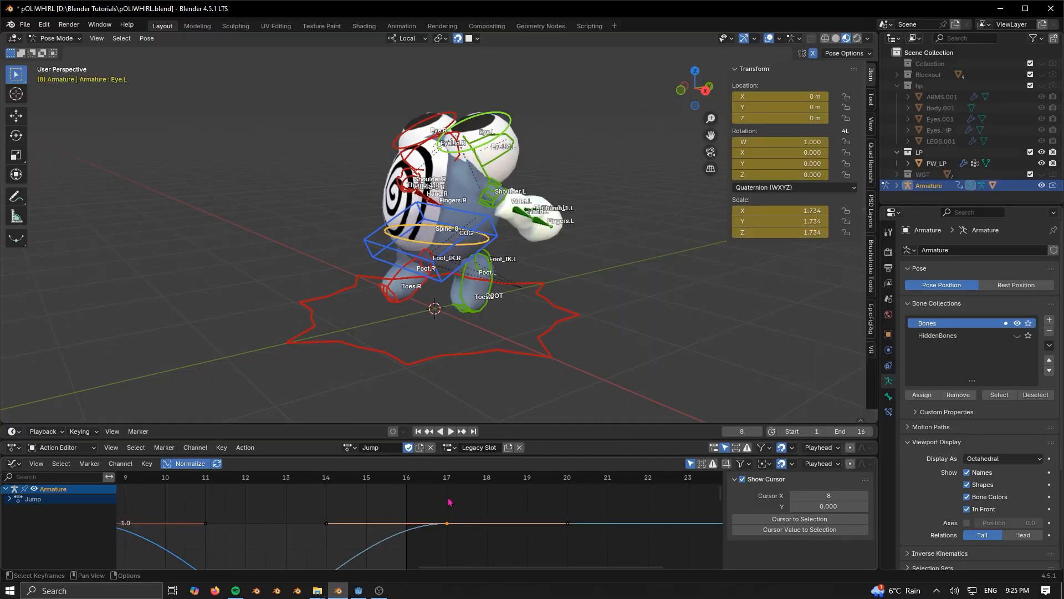
key("Home")
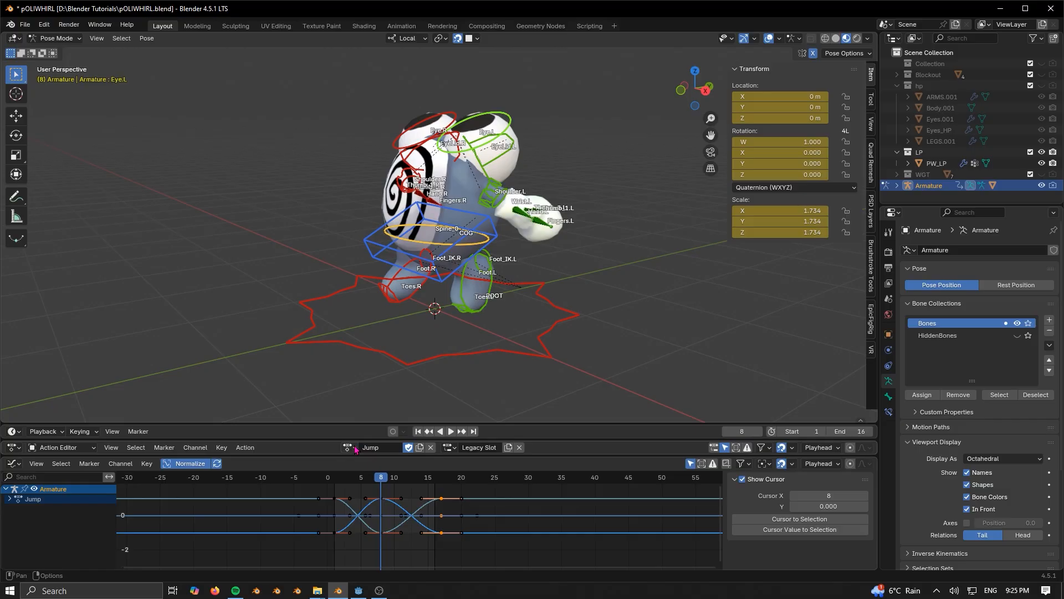
Step: Switch to the WALK action and examine the character from several angles during playback
left_click(353, 447)
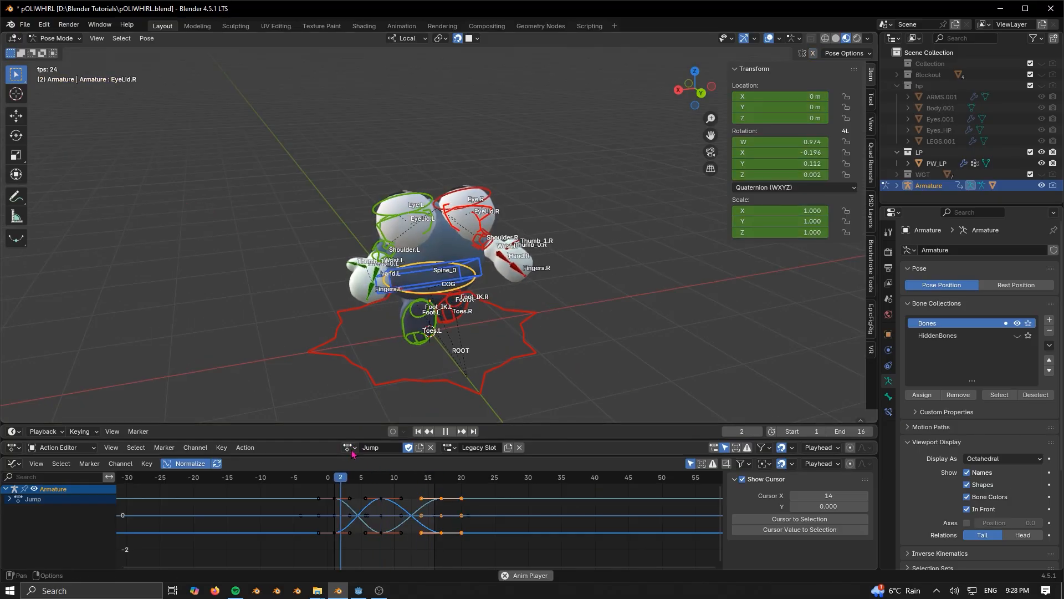
left_click(350, 448)
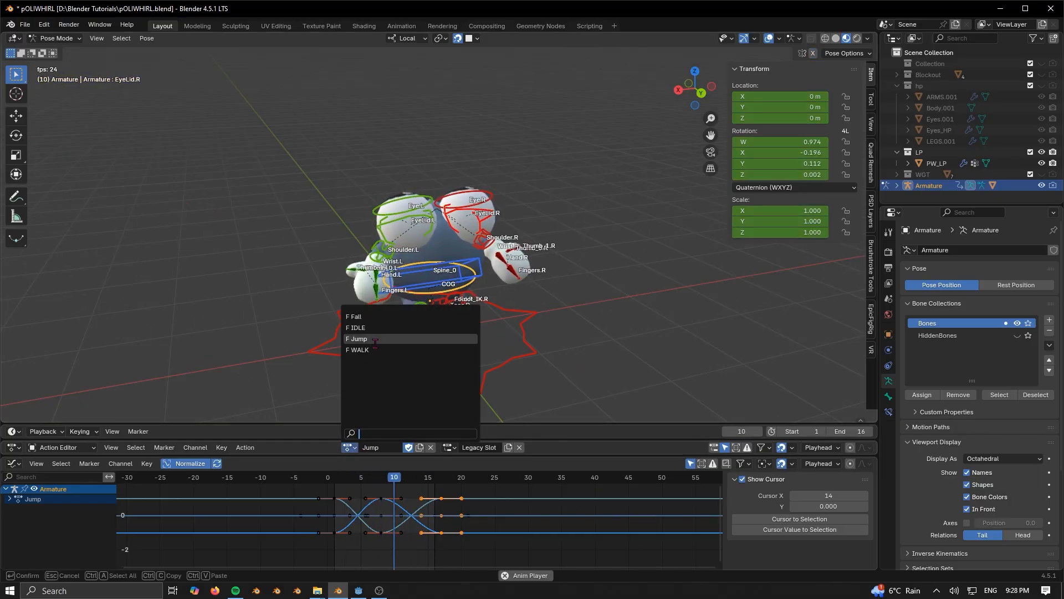
left_click(375, 349)
middle_click_drag(435, 267, 574, 265)
mouse_move(407, 252)
middle_mouse_down()
mouse_move(471, 255)
mouse_move(409, 255)
middle_mouse_up()
middle_click_drag(528, 283, 545, 316, "shift")
left_click(576, 348)
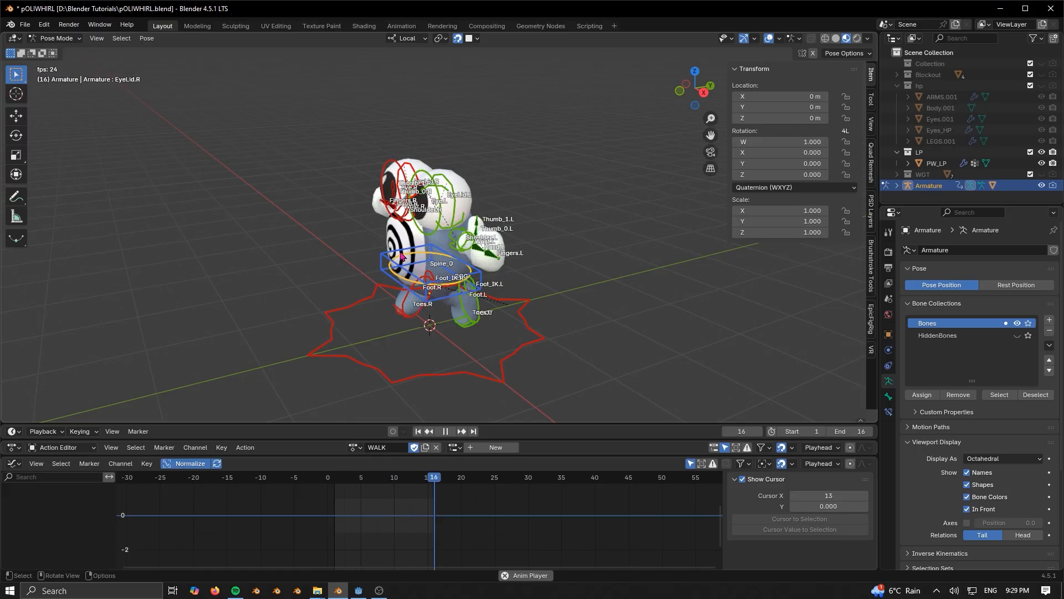
middle_click_drag(403, 256, 320, 192)
middle_click_drag(495, 312, 534, 302)
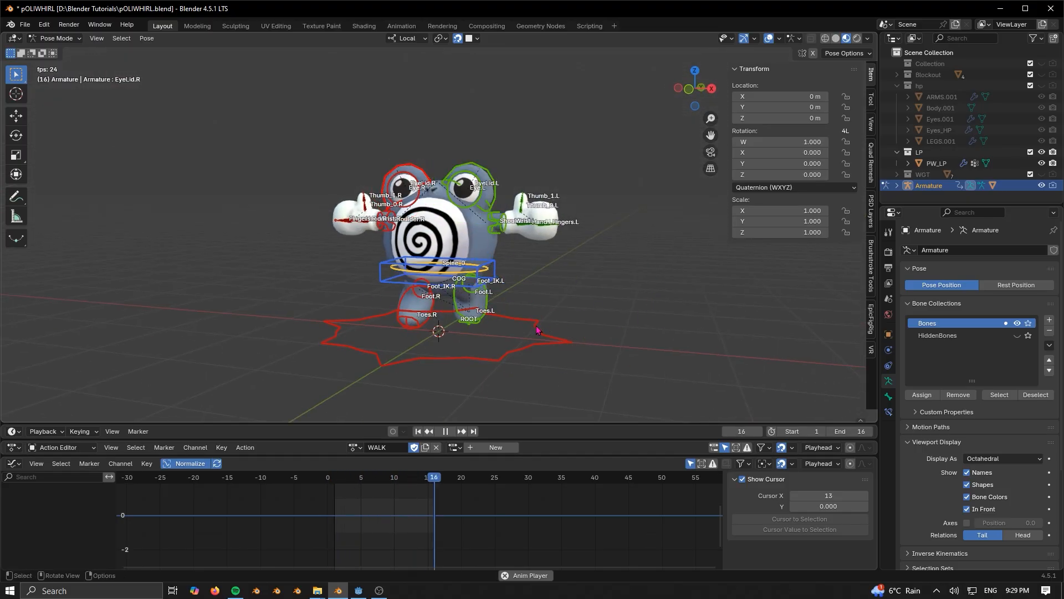
middle_click_drag(639, 314, 528, 359)
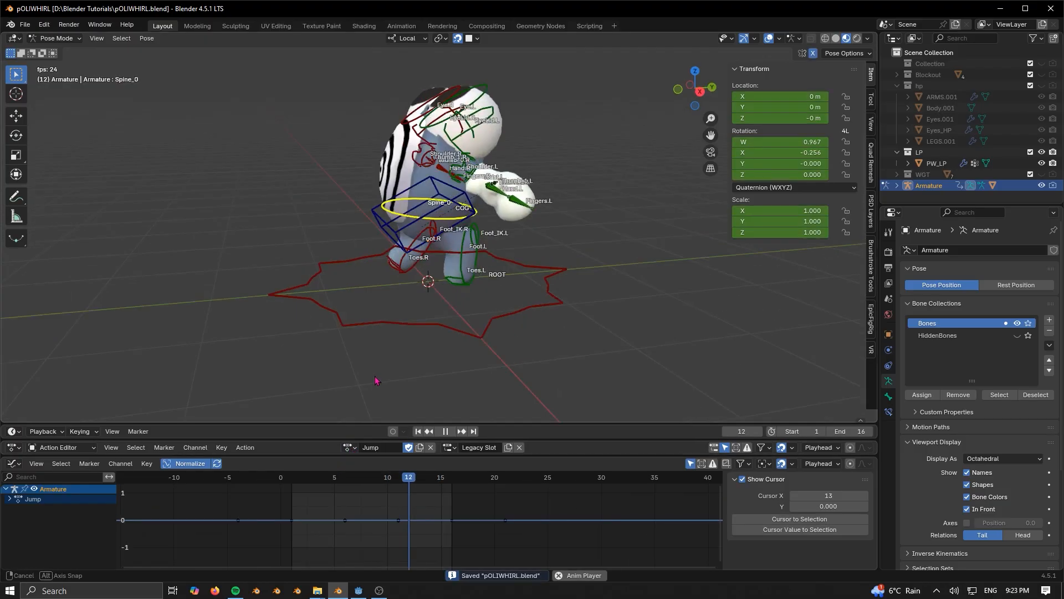
Step: Switch to the Fall action, stop playback and clear the rotation of all bones
left_click(348, 448)
left_click(376, 325)
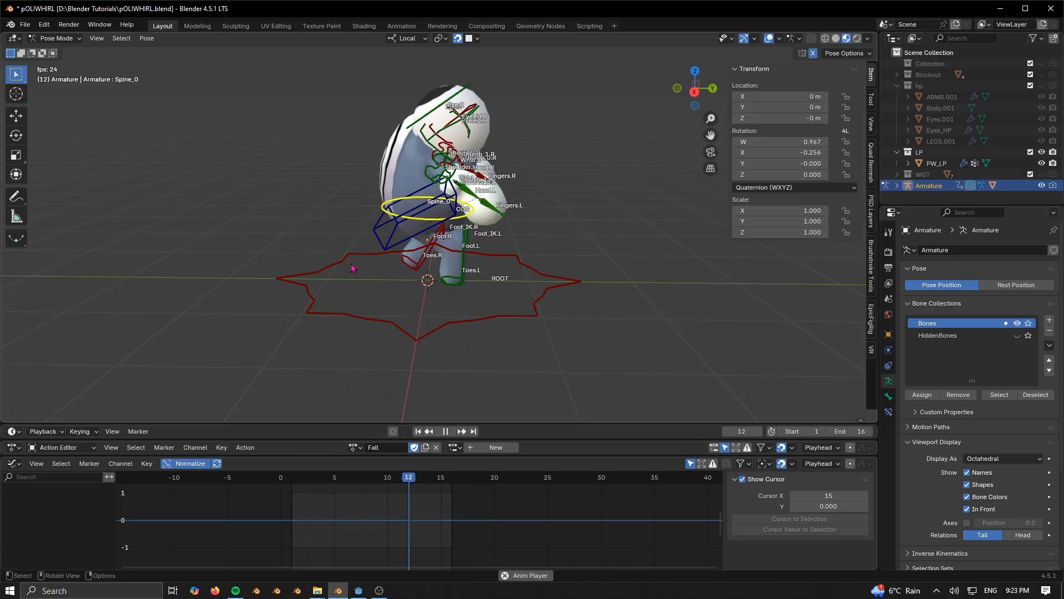
key("Escape")
key("a")
key("alt+r")
Step: Raise the foot IK bones into a falling pose, placing Foot_IK.R at about X -0.025, Y -0.042, Z 0.291 m
left_click(468, 236)
middle_click_drag(499, 277, 532, 243)
key("g")
left_click(409, 306)
key("g")
left_click(440, 300)
left_click(415, 296)
key("g")
left_click(443, 246)
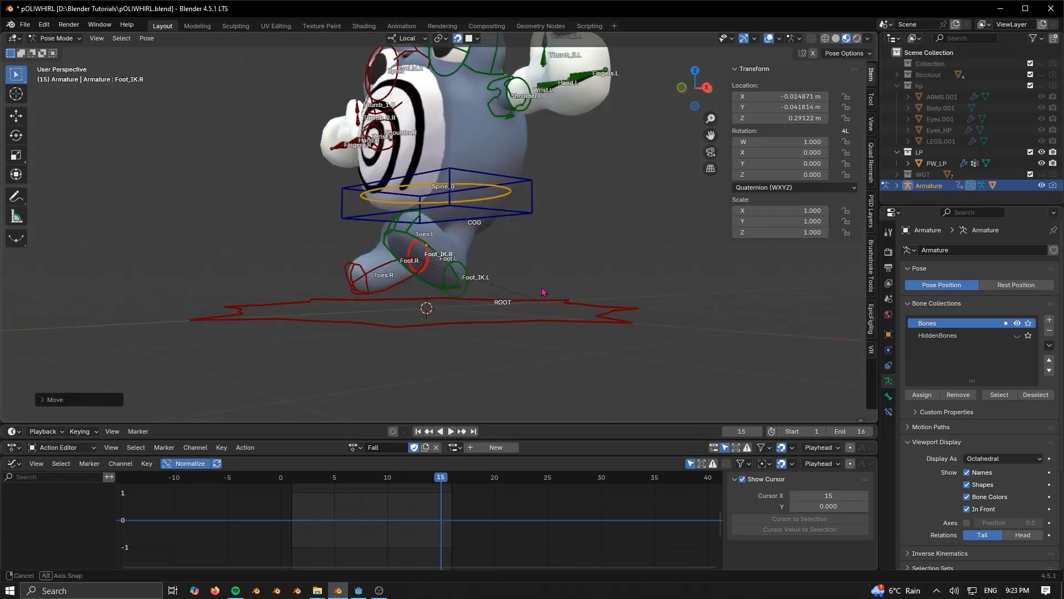
Step: Rotate the Spine_0 and COG bones about their local X axes to tilt the body for the fall pose
left_click(496, 216)
left_click(493, 207)
key("r")
key("x")
left_click(512, 168)
left_click(497, 215)
key("r")
key("x")
left_click(554, 308)
Step: Rotate the left and right shoulder bones to raise the arms, Shoulder.R to about W 0.868, X -0.479, Y -0.120, Z -0.061
middle_click_drag(554, 308, 498, 343)
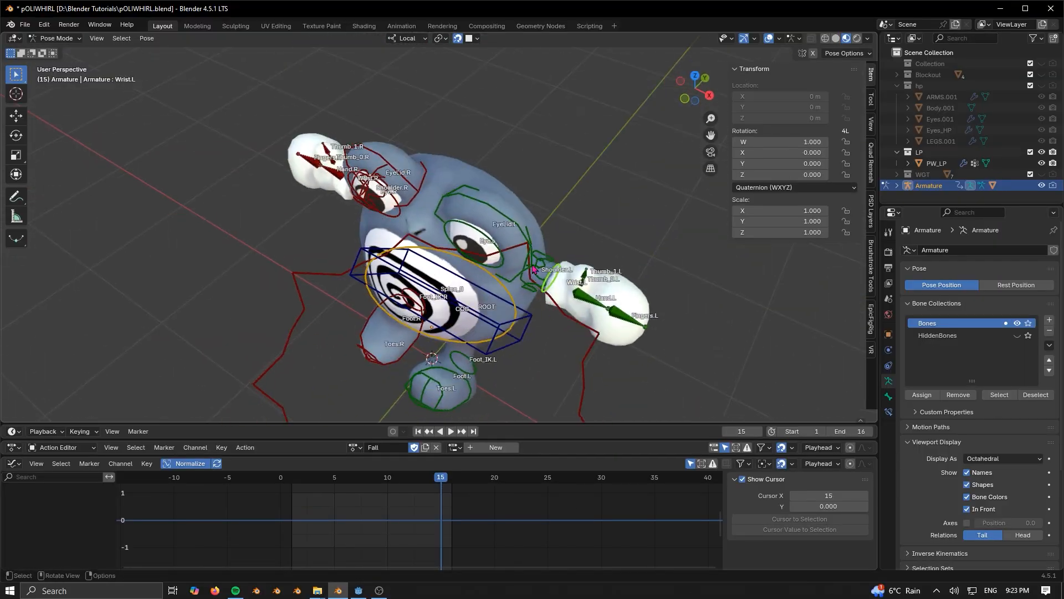
left_click(541, 272)
key("r")
left_click(653, 310)
left_click(590, 163)
middle_click_drag(560, 183, 665, 175)
left_click(398, 203)
key("r")
left_click(332, 150)
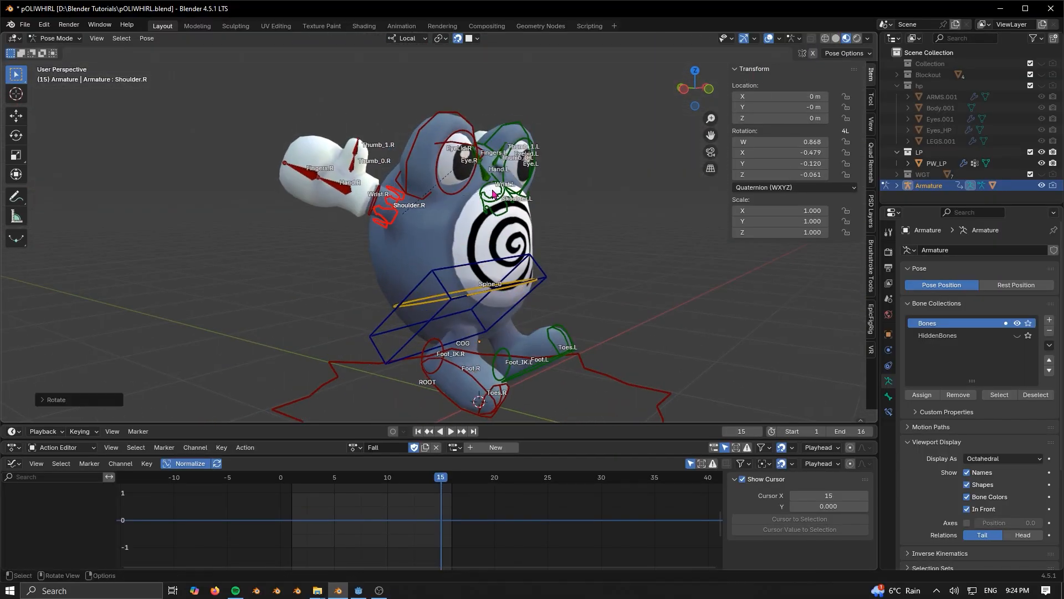
Step: Toggle X-axis mirroring and scale both eye bones to about 1.680
middle_click_drag(421, 183, 360, 194)
left_click(358, 180)
left_click(482, 205, "shift")
left_click(813, 54)
key("s")
left_click(701, 321)
Step: Go to frame 1 and insert keyframes for all bones to store the fall pose
scroll(522, 278, "down", 3)
middle_click_drag(665, 310, 549, 288)
key("shift+Left")
key("a")
key("i")
left_click(588, 285)
Step: Switch to the WALK action, play it with all bones selected, and return to the Fall action
left_click(349, 447)
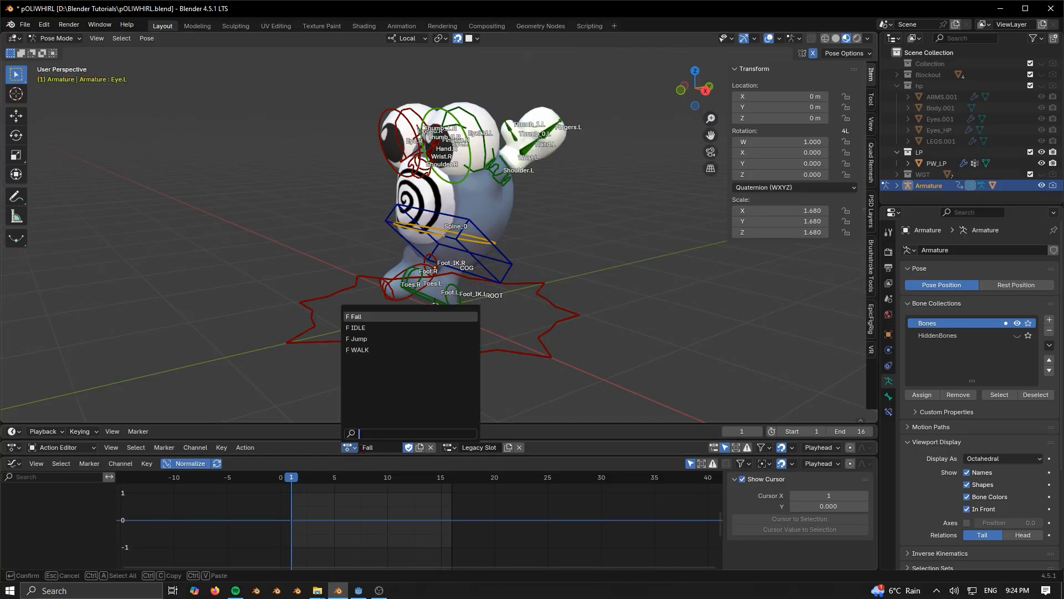
left_click(366, 351)
key("space")
key("a")
left_click(350, 448)
left_click(366, 316)
Step: Clear the location, rotation and scale of all bones and insert a keyframe for the ROOT bone at frame 1
key("alt+g")
key("alt+r")
key("alt+s")
left_click(571, 352)
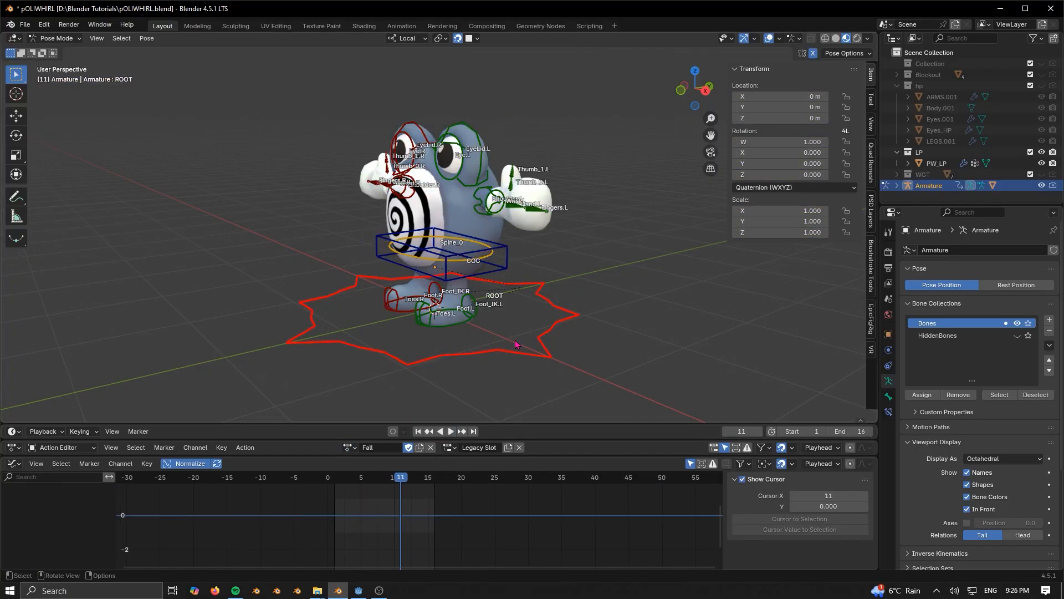
key("shift+Left")
key("i")
left_click(6, 488)
left_click(14, 507)
Step: Undo the cleared bone transforms and the ROOT keyframe to restore the fall pose
key("ctrl+z")
key("ctrl+z")
key("ctrl+z")
key("ctrl+z")
key("ctrl+z")
key("ctrl+z")
key("ctrl+z")
key("ctrl+z")
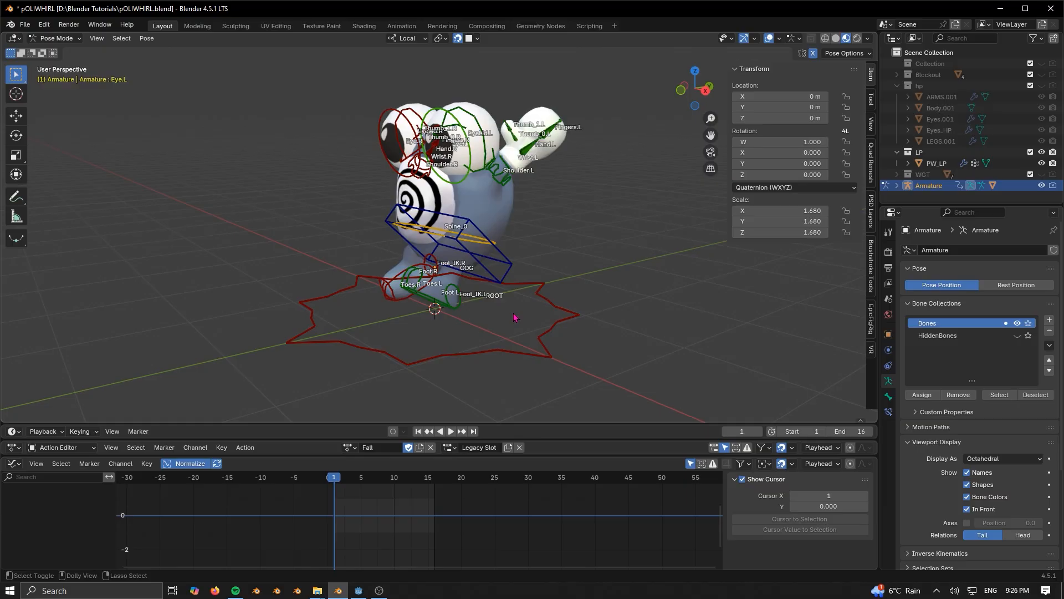
Step: Insert keyframes for all bones at frame 1 of the Fall action and scrub ahead to check the pose
key("a")
key("i")
left_click_drag(333, 478, 395, 477)
Step: Save the file with the Jump action active and switch back to the Fall action
left_click(349, 448)
left_click(359, 339)
key("ctrl+s")
left_click(350, 448)
left_click(356, 316)
Step: Toggle X-axis mirroring and trackball-rotate a bone on the character's right arm for the second fall pose
left_click(813, 53)
left_click(426, 166)
key("r")
key("r")
middle_click_drag(546, 266, 693, 171)
left_click(570, 255)
Step: Rotate further bones on both sides of the character to vary the fall pose
left_click(511, 232)
key("r")
left_click(593, 302)
left_click(370, 229)
key("r")
left_click(477, 168)
key("r")
left_click(649, 245)
middle_click_drag(646, 244, 477, 238)
left_click(413, 327)
key("r")
left_click(480, 375)
Step: In the right side view, move Foot_IK.L at frame 8 to about X 0.013, Y -0.214, Z 0.211 m and scrub to check
left_click(453, 277)
key("KP_3")
left_click(421, 277)
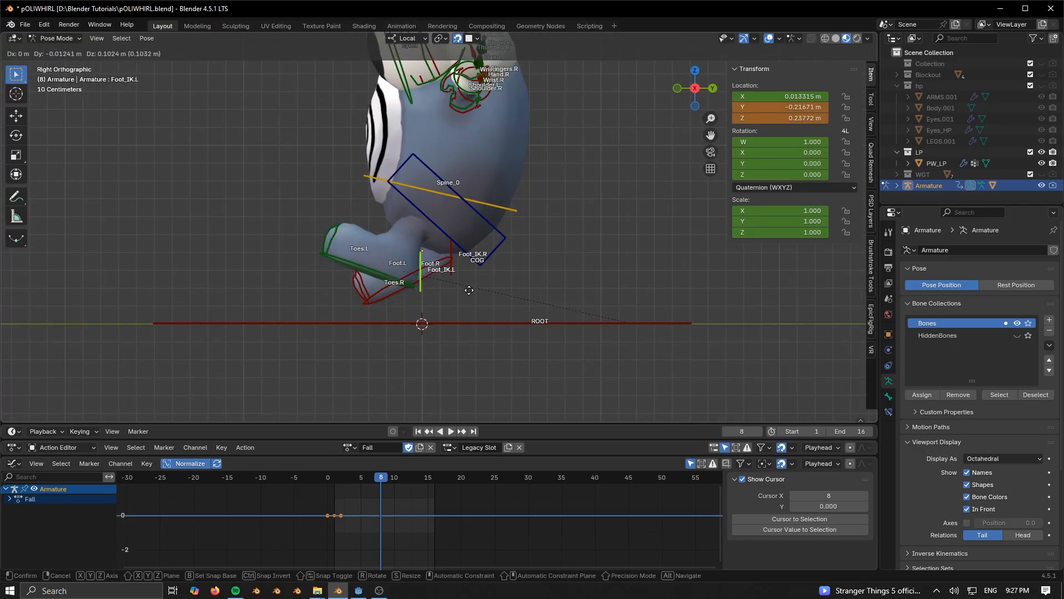
key("k")
left_click(510, 273)
left_click_drag(380, 478, 405, 483)
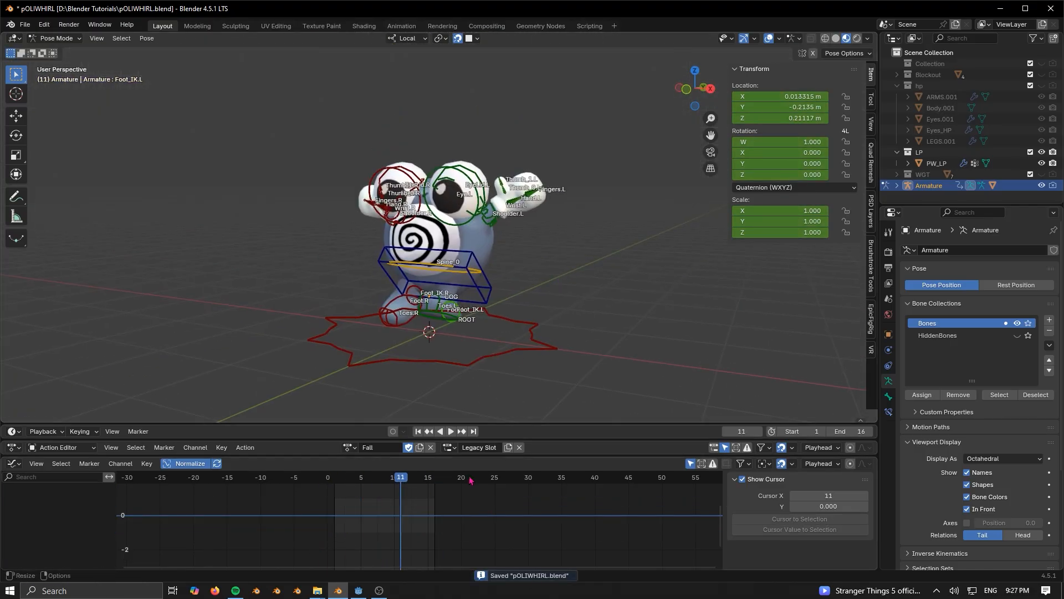
Step: Select the right shoulder bone, play the Fall animation, and review the character's motion from the side and back
left_click(386, 238)
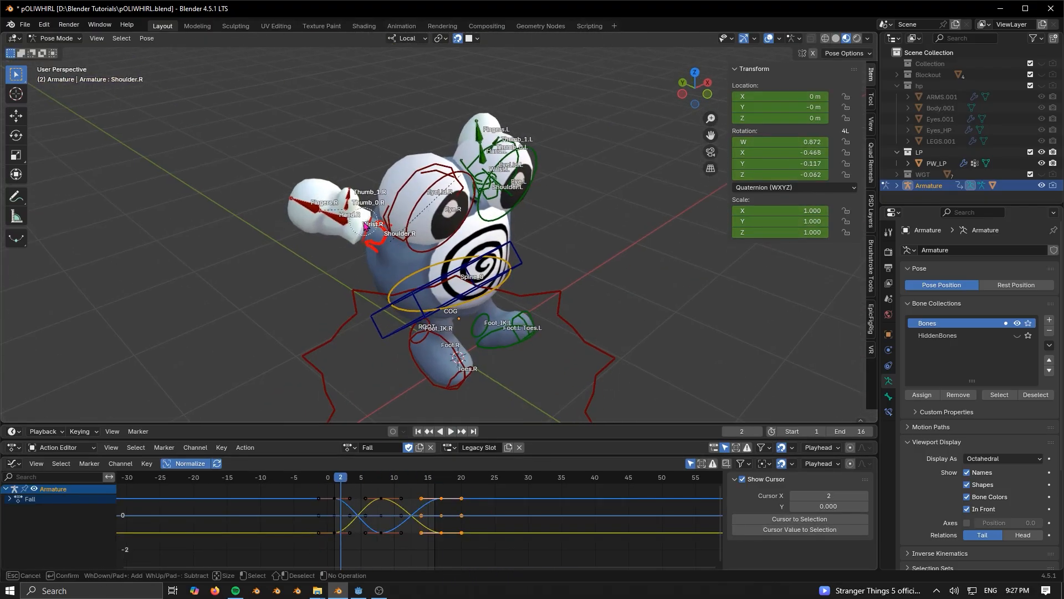
left_click(450, 434)
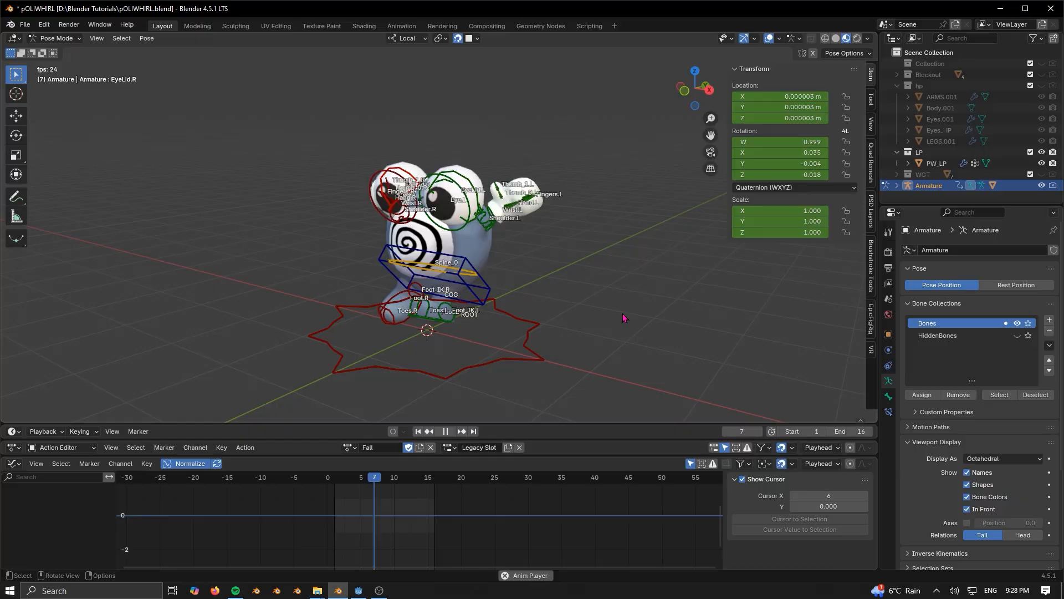
middle_click_drag(636, 370, 519, 344)
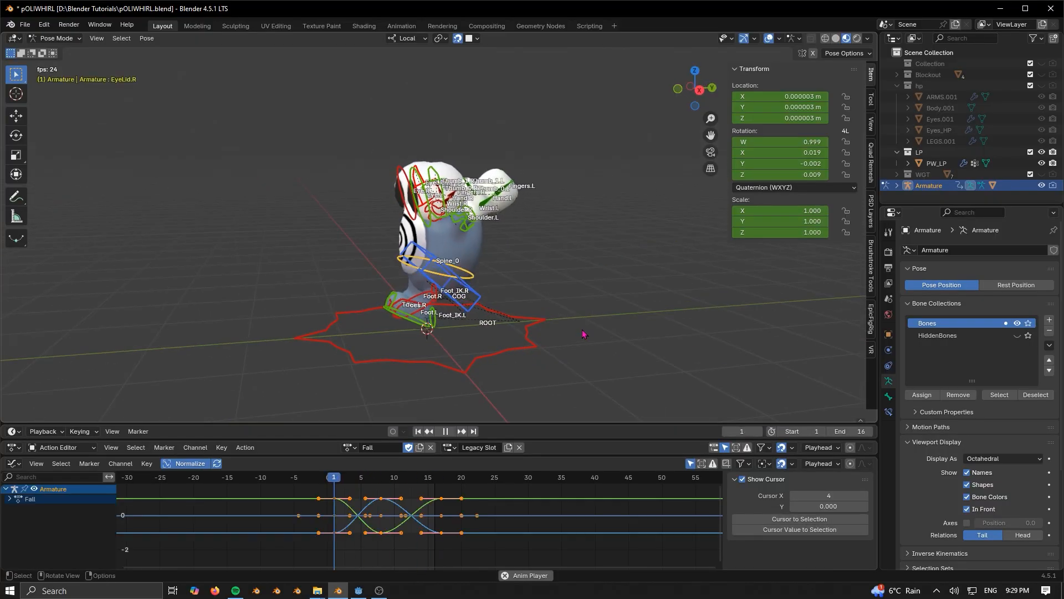
middle_click_drag(620, 339, 465, 318)
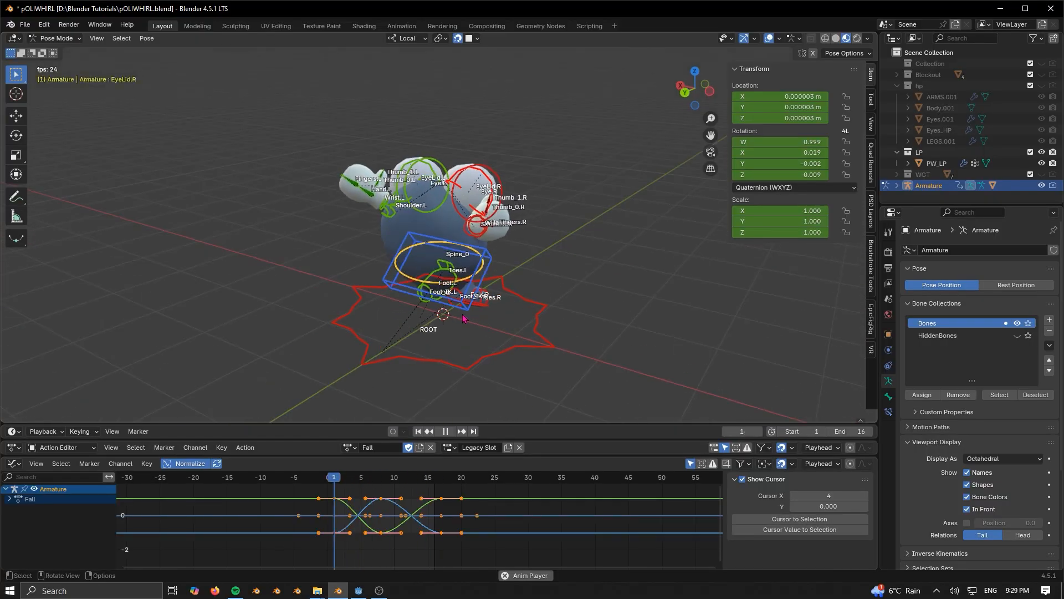
middle_click_drag(446, 266, 519, 305)
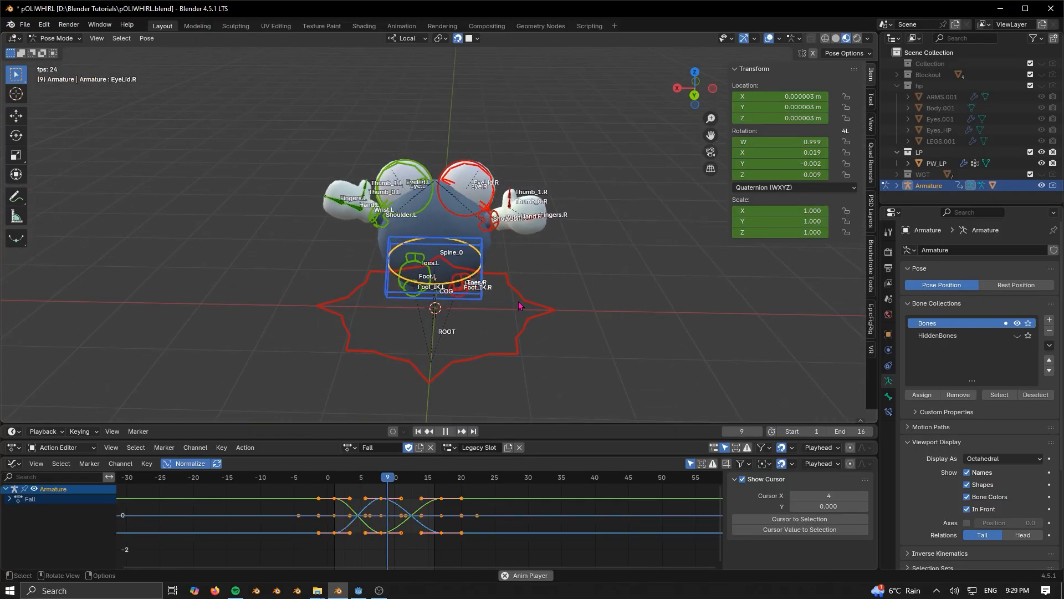
Step: Switch to Godot and examine the sophia_skin character's Jump animation from behind for reference
left_click(360, 591)
middle_click_drag(606, 287, 619, 252)
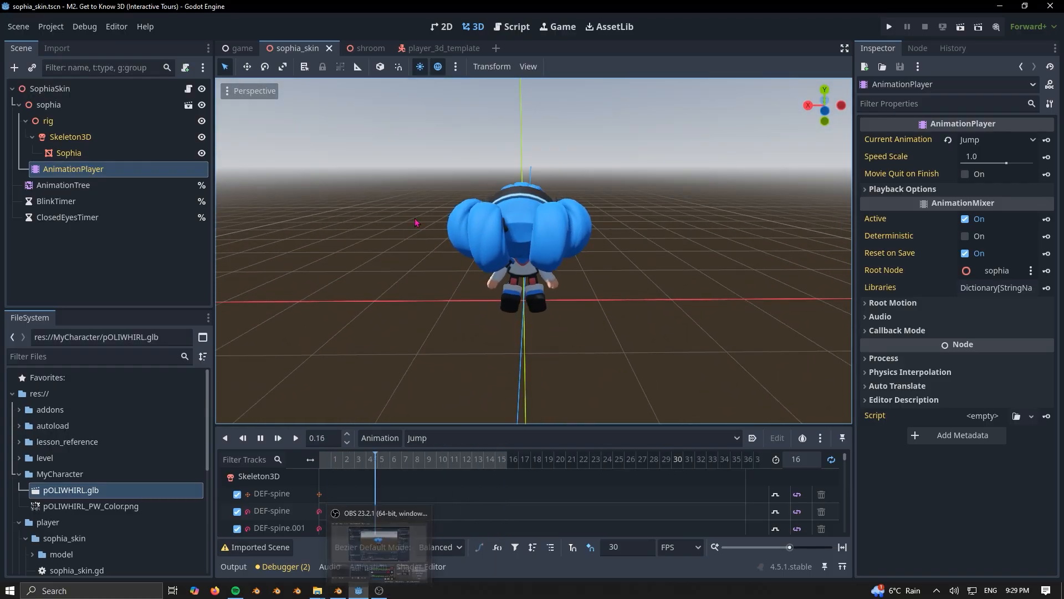